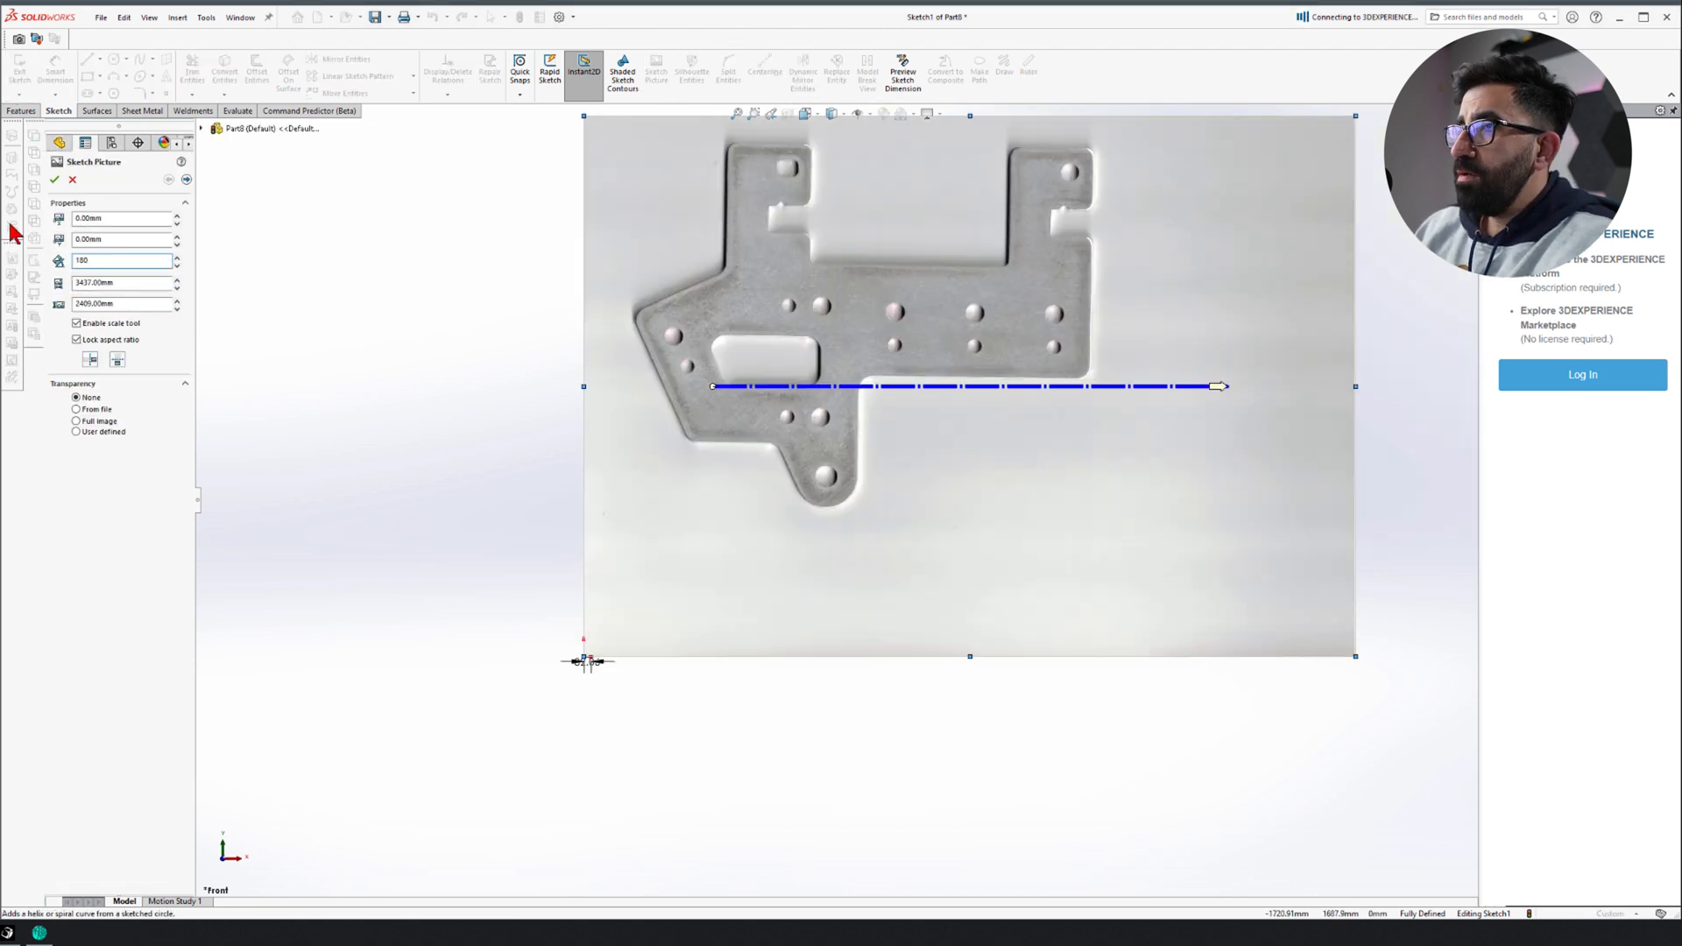
Rotate the sketch picture 180 degrees and move it so the plate's lower-left corner sits on the origin
{"action": "type", "text": "180"}
{"action": "key", "text": "Return"}
{"action": "left_click_drag", "start_coordinate": [426, 779], "coordinate": [601, 657]}
{"action": "scroll", "coordinate": [601, 666], "scroll_direction": "down", "scroll_amount": 10}
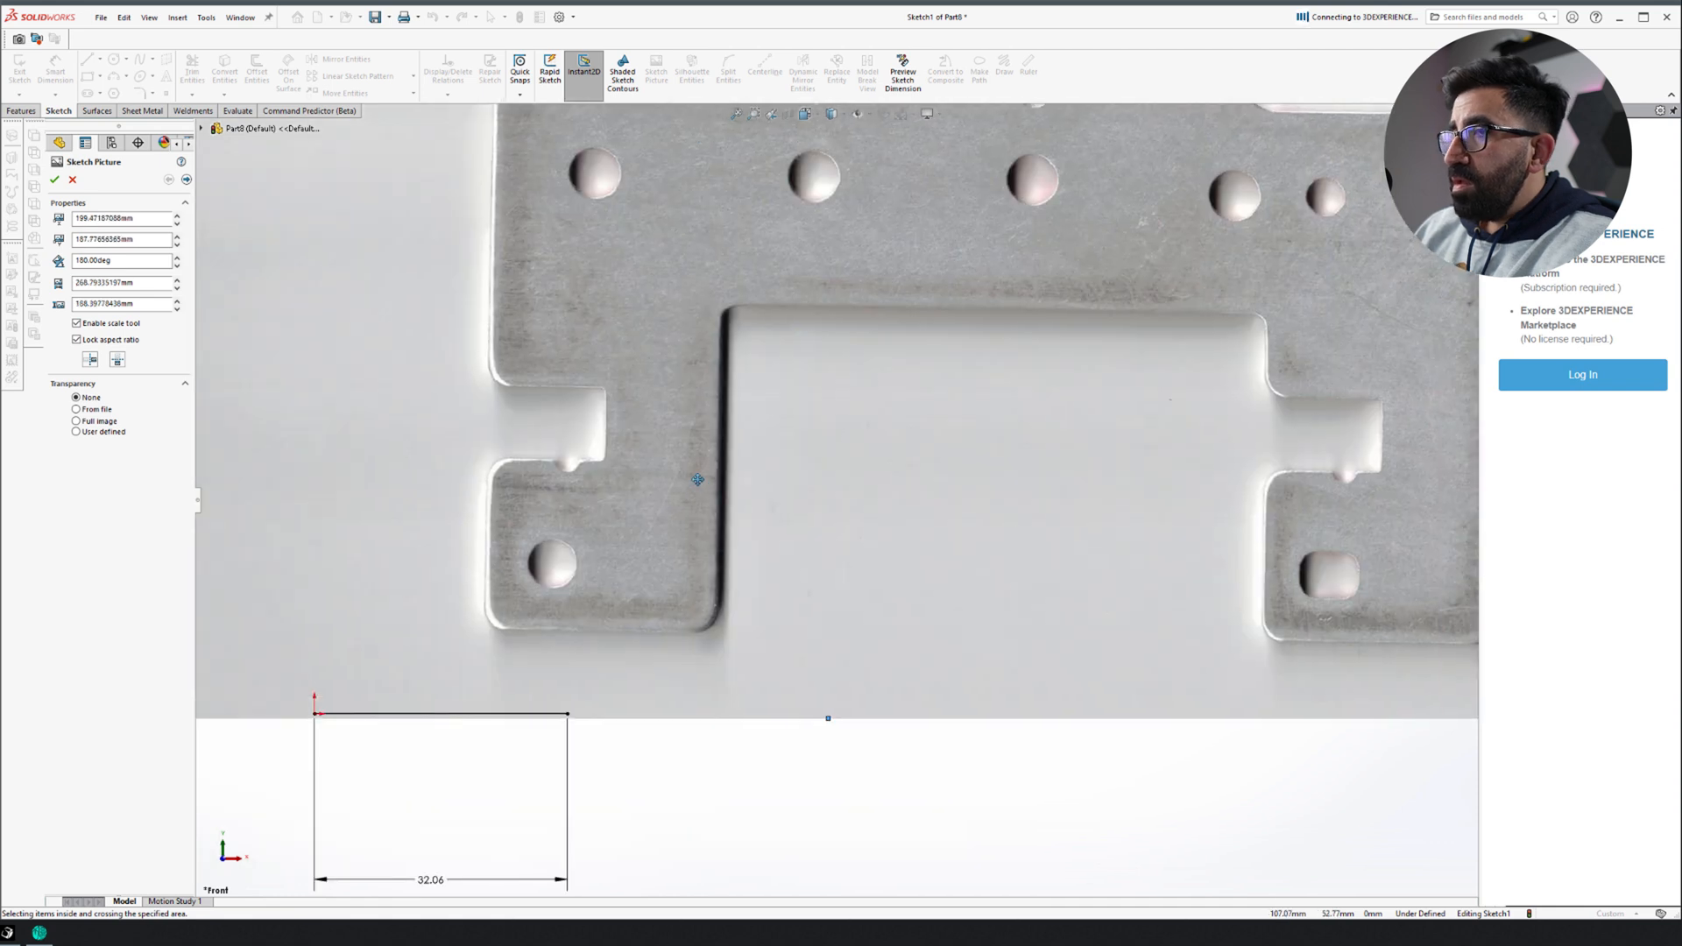
{"action": "mouse_move", "coordinate": [698, 479]}
{"action": "left_mouse_down"}
{"action": "mouse_move", "coordinate": [517, 552]}
{"action": "mouse_move", "coordinate": [526, 565]}
{"action": "left_mouse_up"}
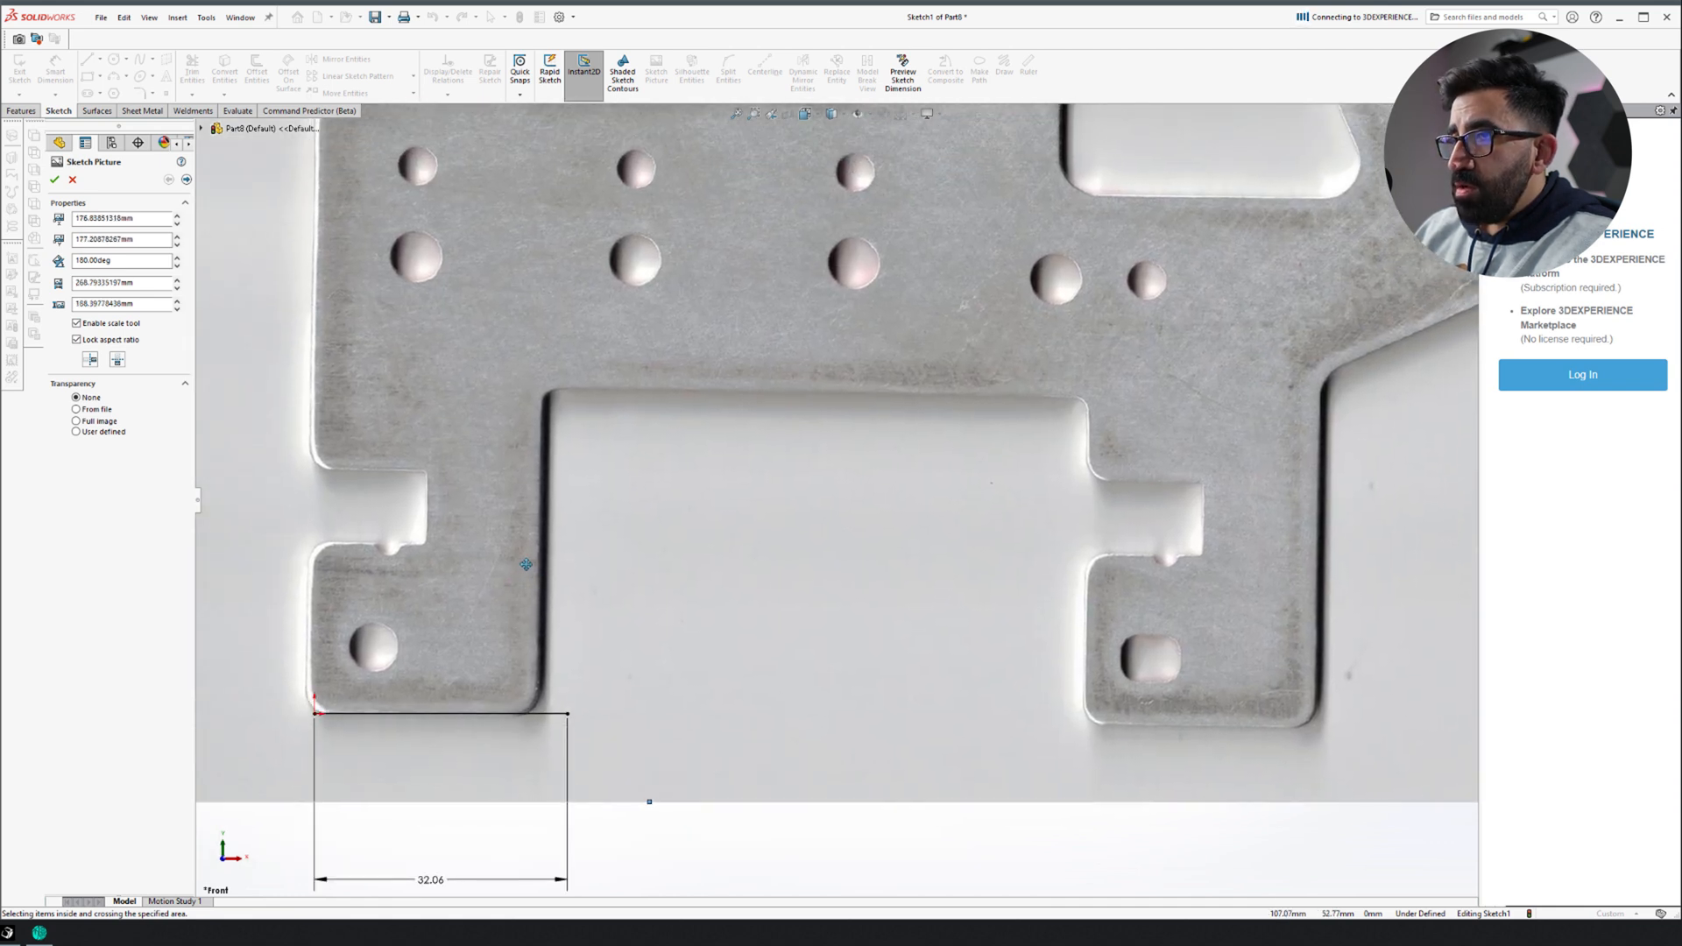
{"action": "scroll", "coordinate": [502, 293], "scroll_direction": "up", "scroll_amount": 5}
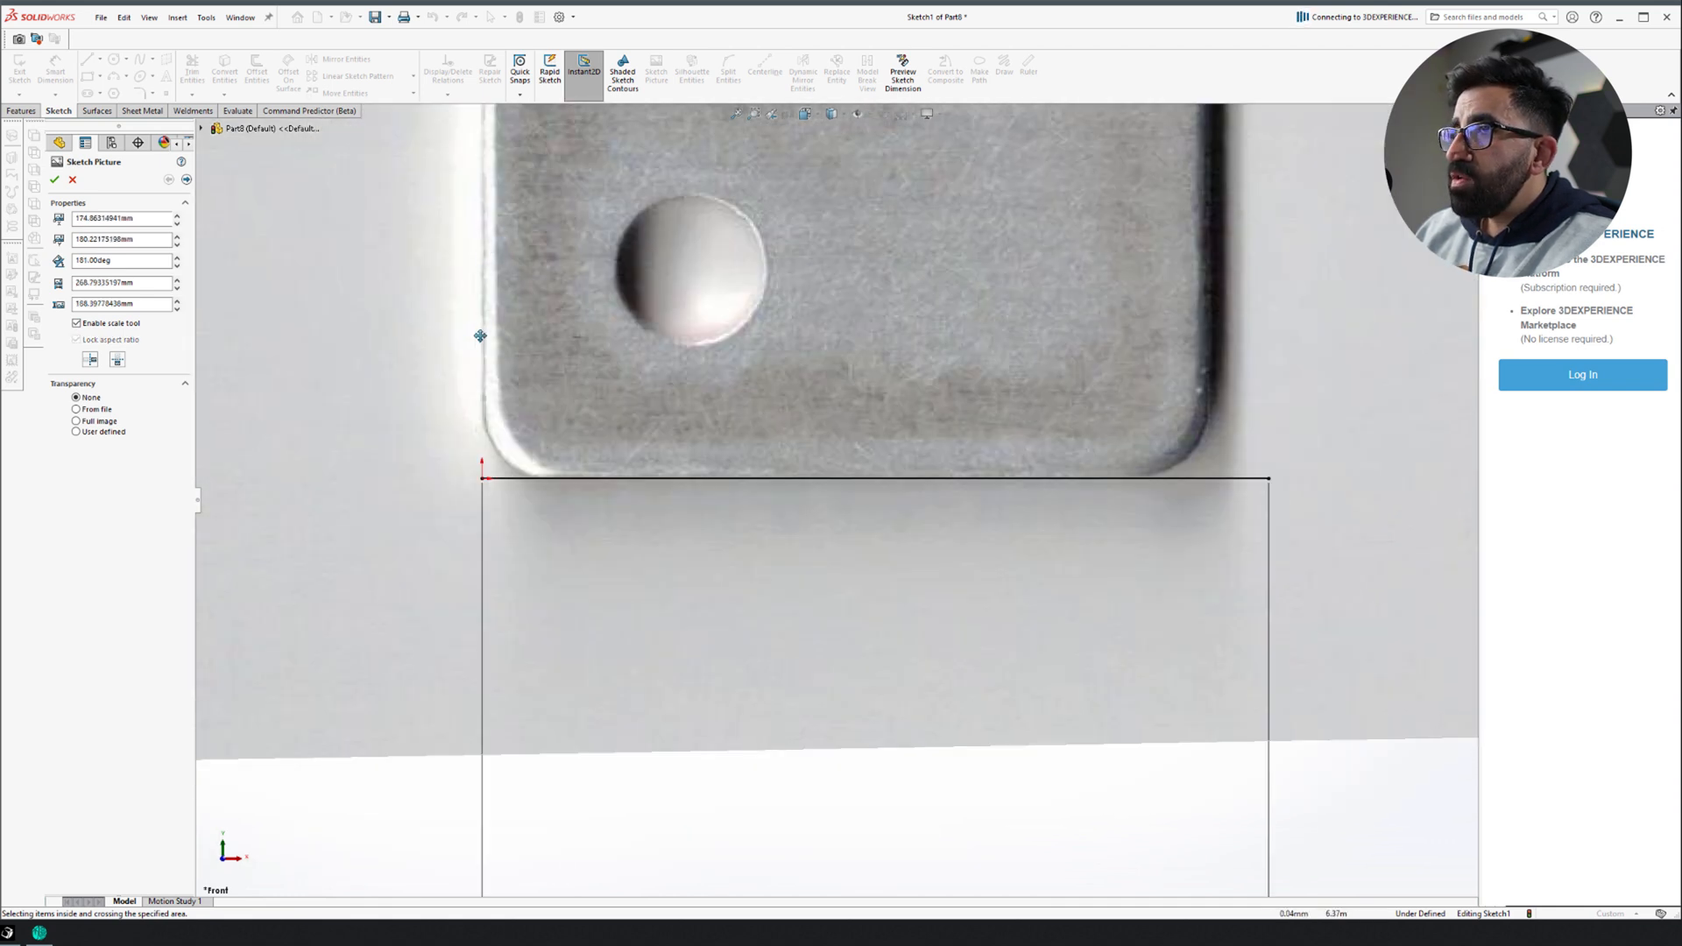
Fine-tune the picture's rotation to 181 degrees and scale it until the left leg's width matches the 32.06 mm reference line
{"action": "left_click_drag", "start_coordinate": [643, 438], "coordinate": [642, 439]}
{"action": "scroll", "coordinate": [840, 511], "scroll_direction": "down", "scroll_amount": 10}
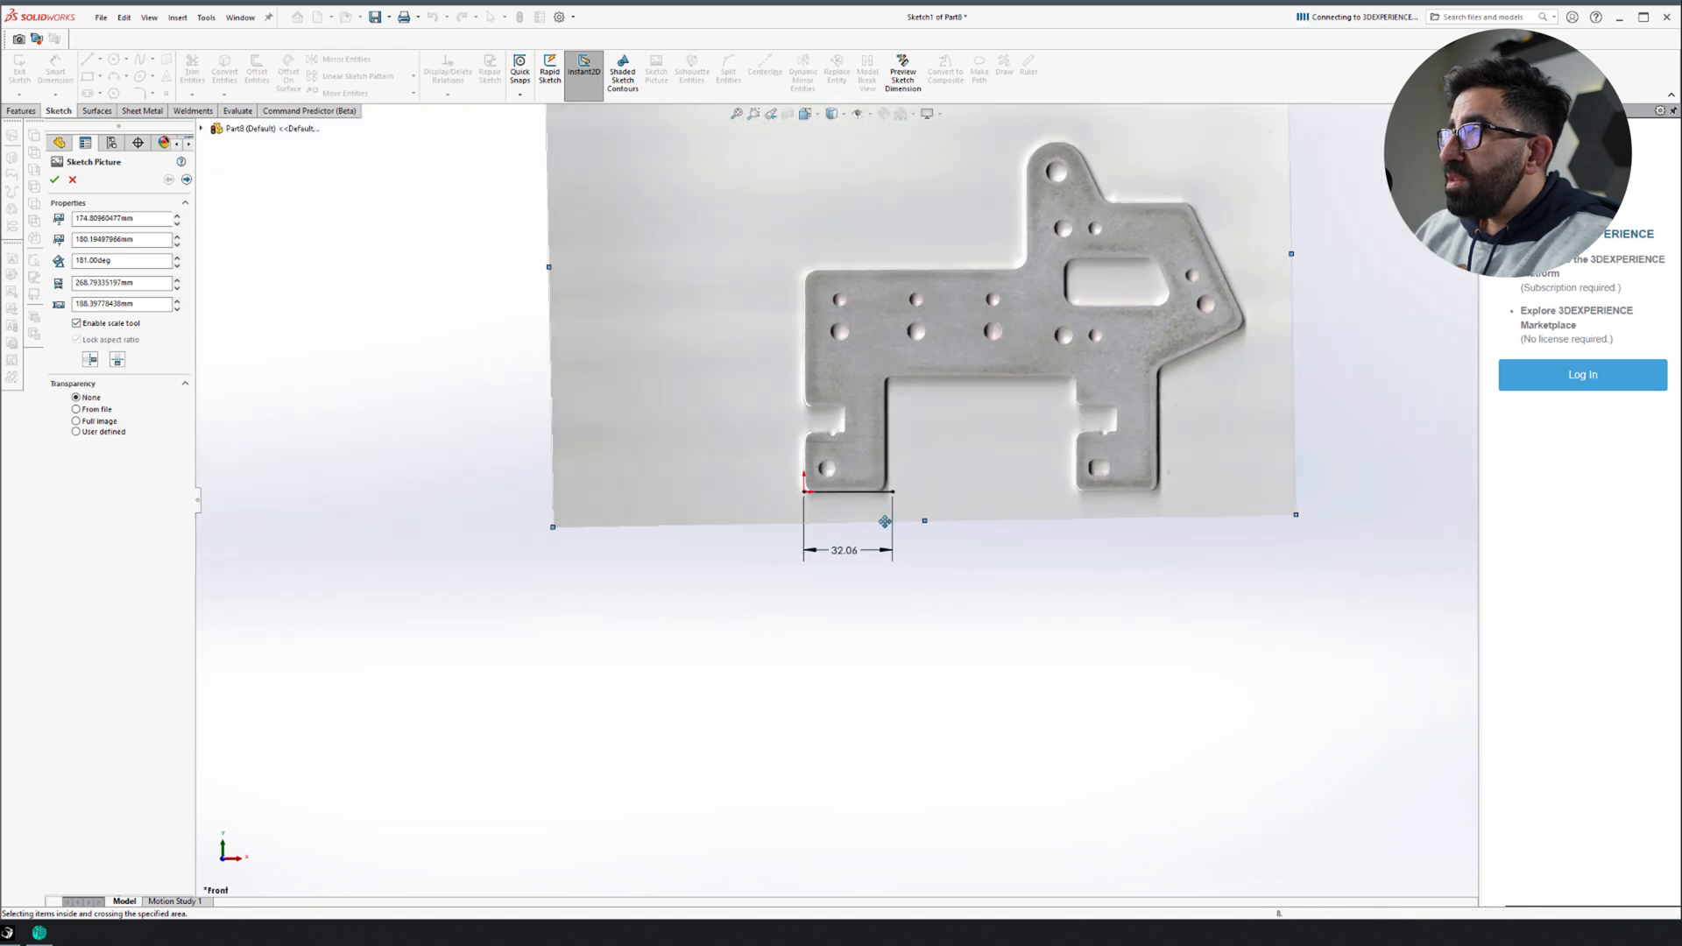
{"action": "scroll", "coordinate": [1157, 351], "scroll_direction": "up", "scroll_amount": 2}
{"action": "scroll", "coordinate": [807, 500], "scroll_direction": "down", "scroll_amount": 5}
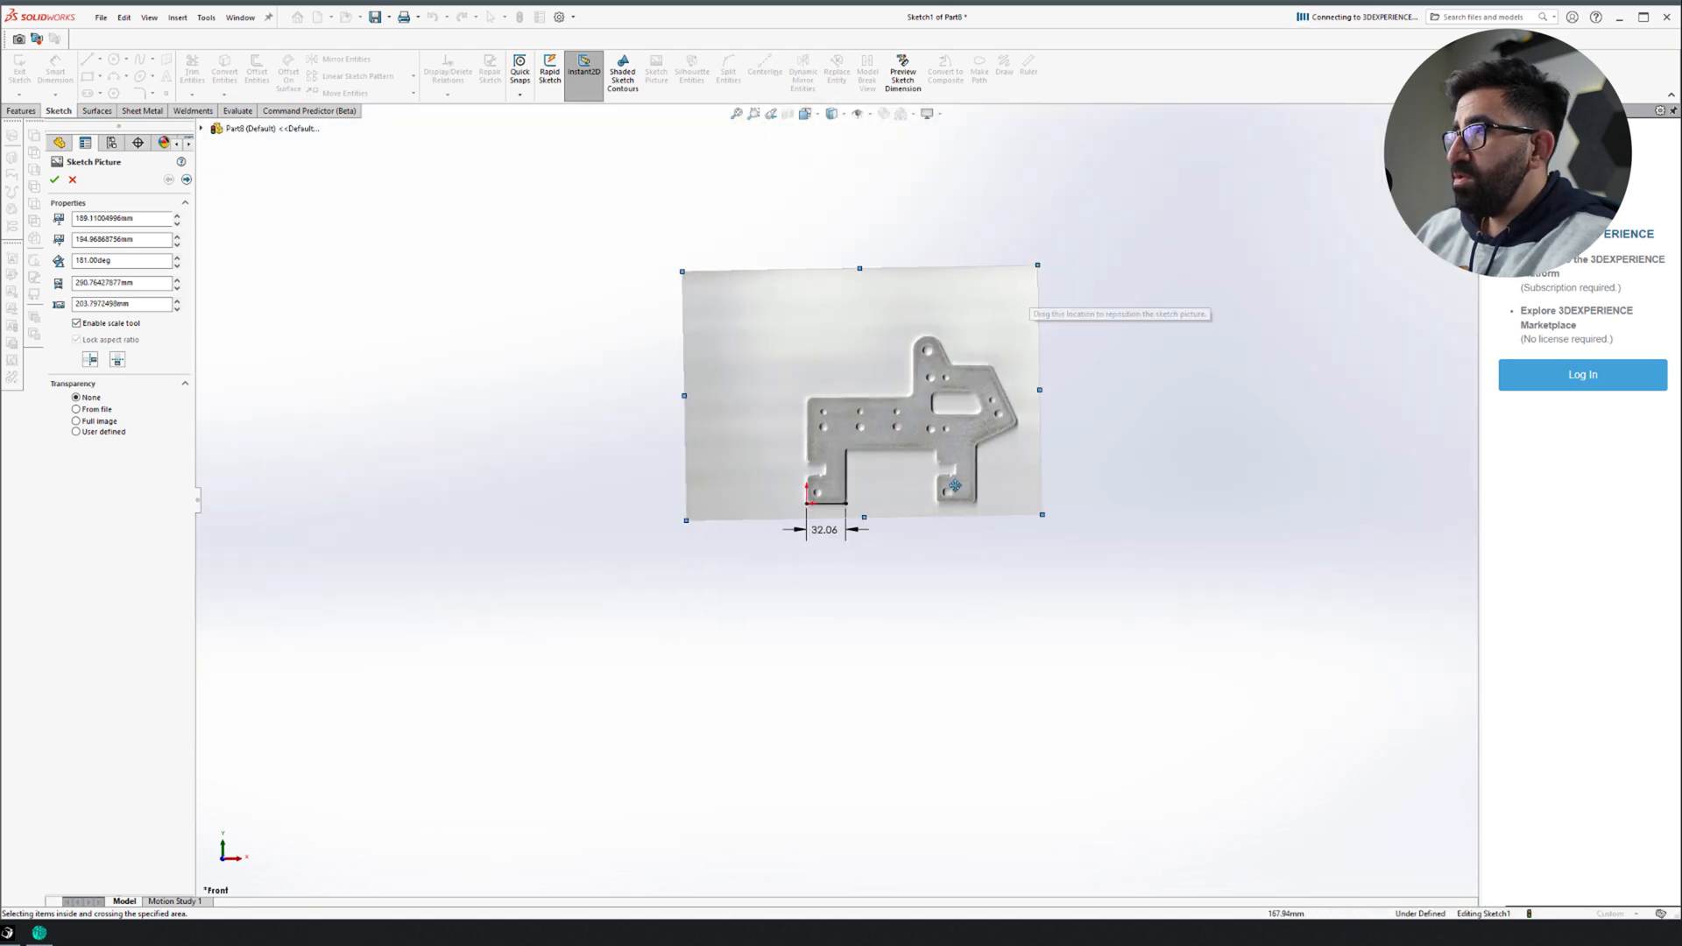
{"action": "scroll", "coordinate": [876, 525], "scroll_direction": "up", "scroll_amount": 5}
{"action": "scroll", "coordinate": [841, 526], "scroll_direction": "down", "scroll_amount": 4}
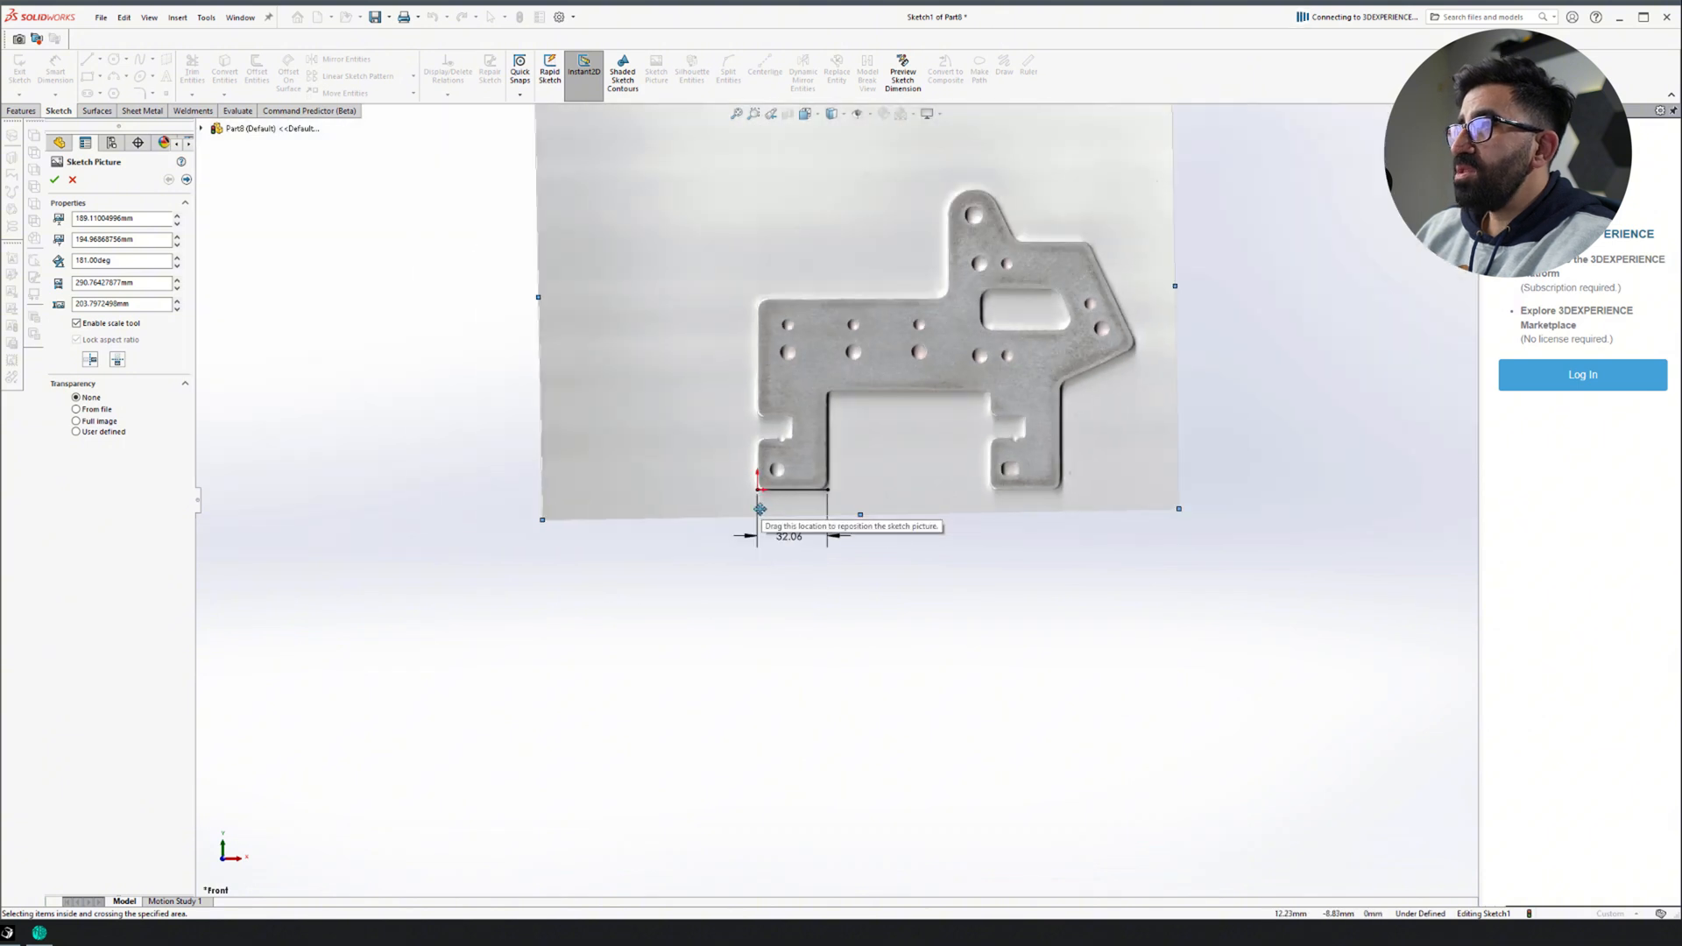
{"action": "left_click", "coordinate": [55, 180]}
Start a sketch on the Front Plane and draw a rectangle above the plate's long upper edge, ending at the lug's inner corner
{"action": "scroll", "coordinate": [473, 505], "scroll_direction": "up", "scroll_amount": 2}
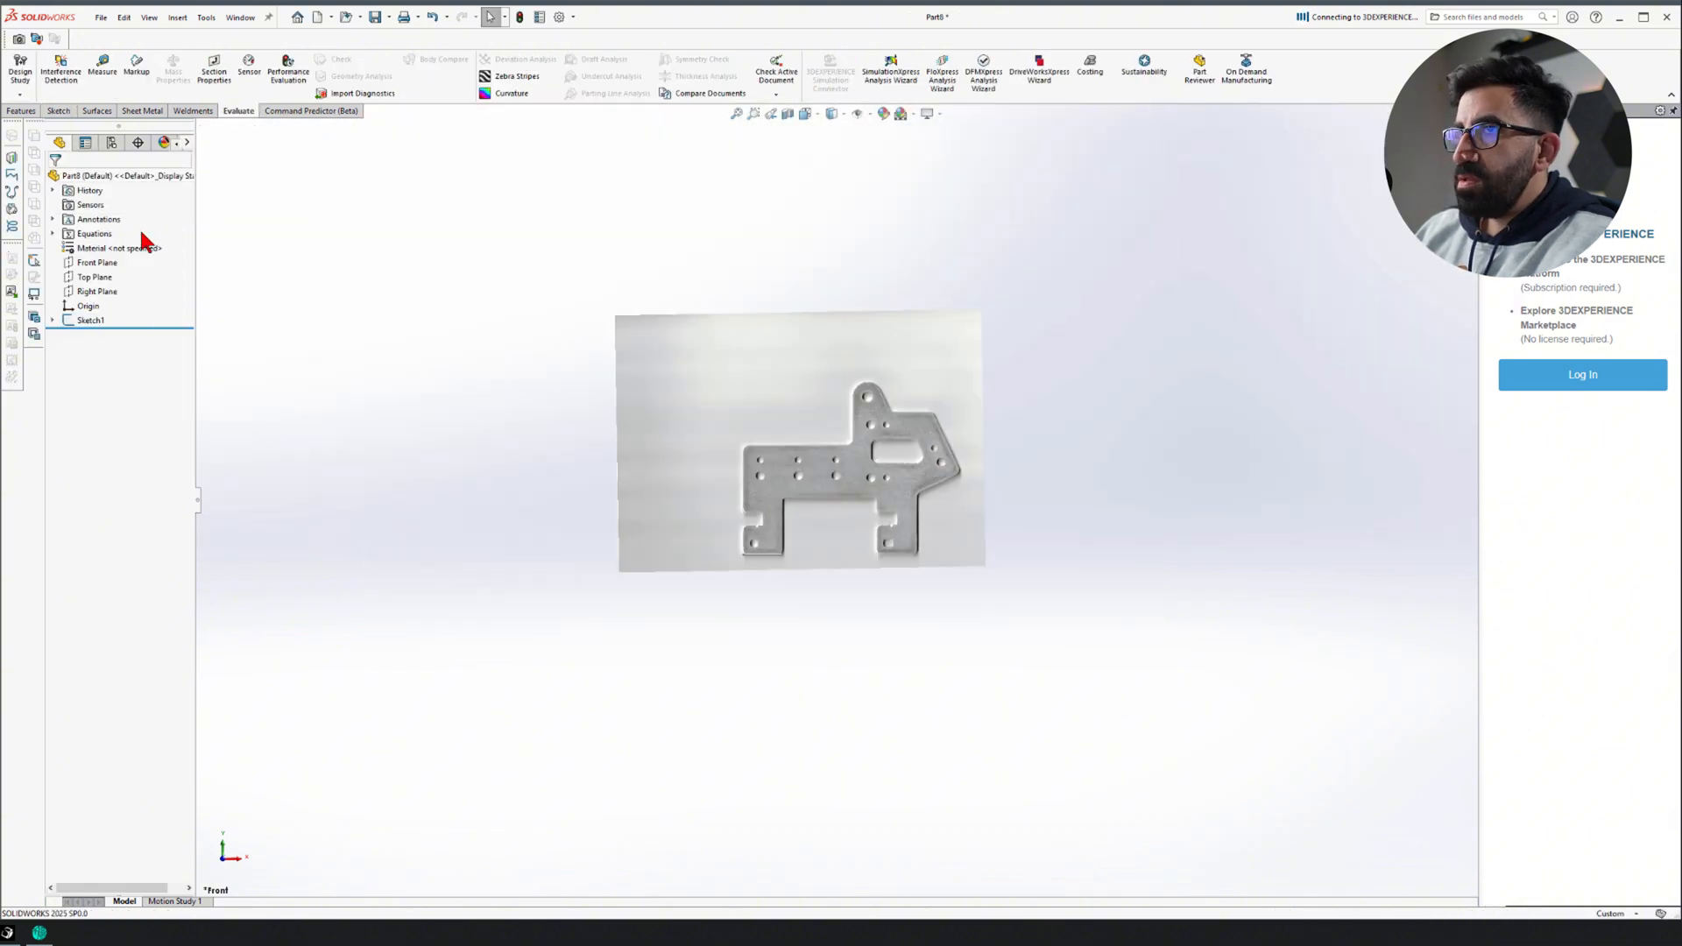
{"action": "left_click", "coordinate": [94, 262]}
{"action": "left_click", "coordinate": [103, 244]}
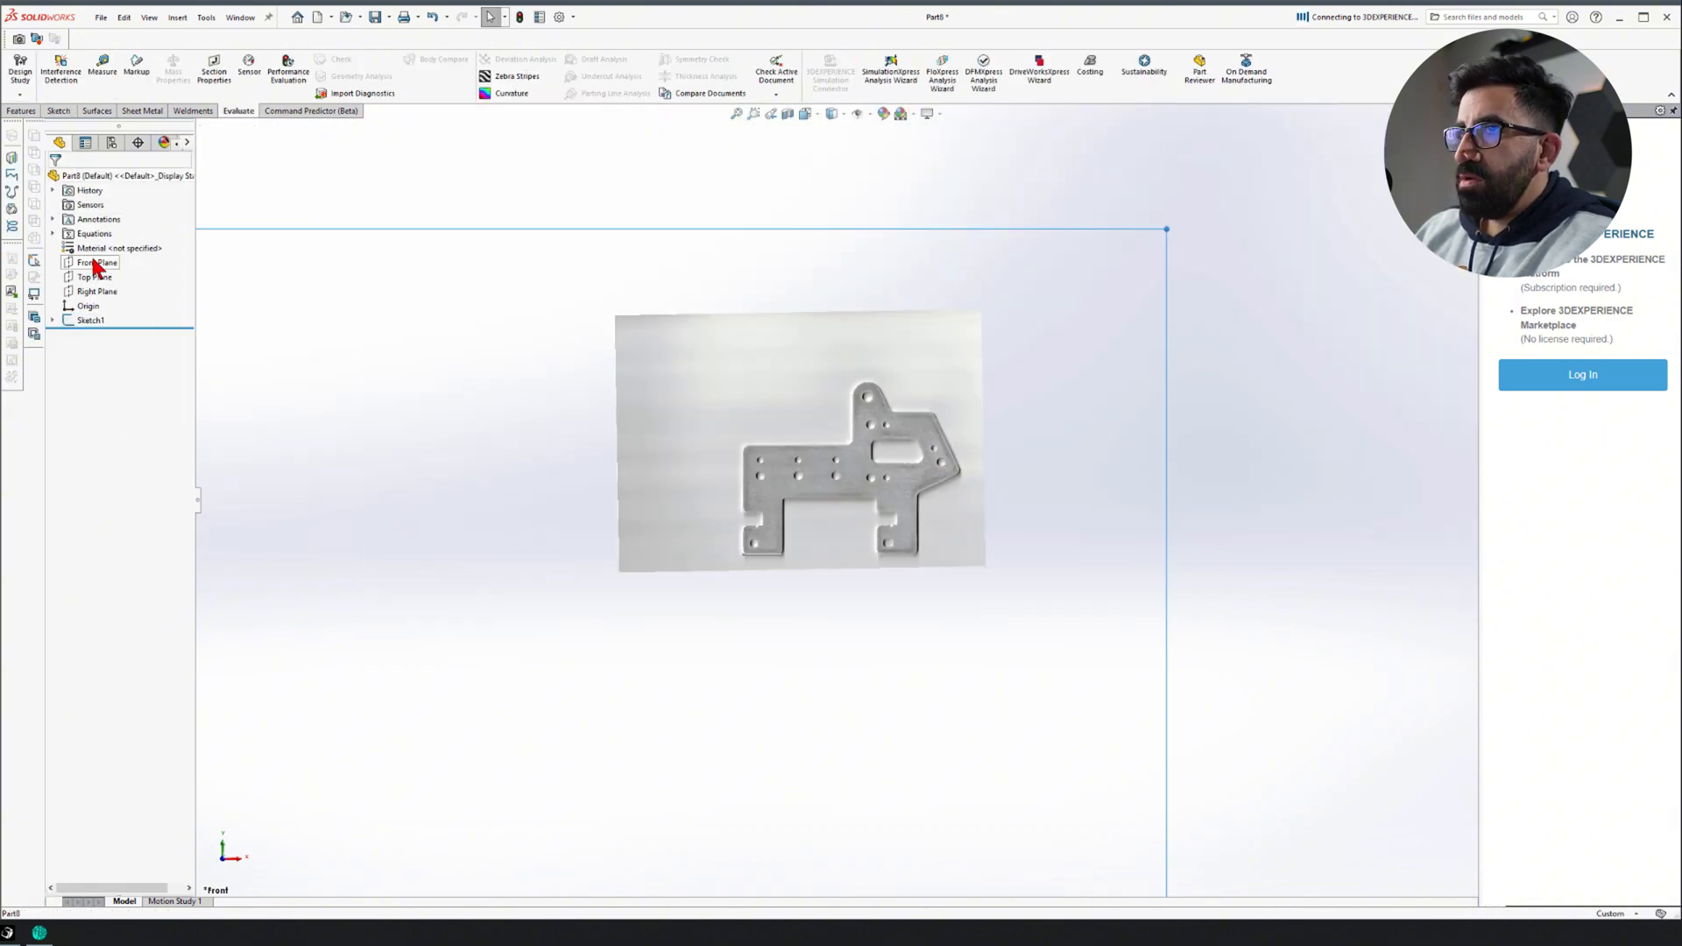
{"action": "scroll", "coordinate": [1276, 322], "scroll_direction": "up", "scroll_amount": 10}
{"action": "key", "text": "r"}
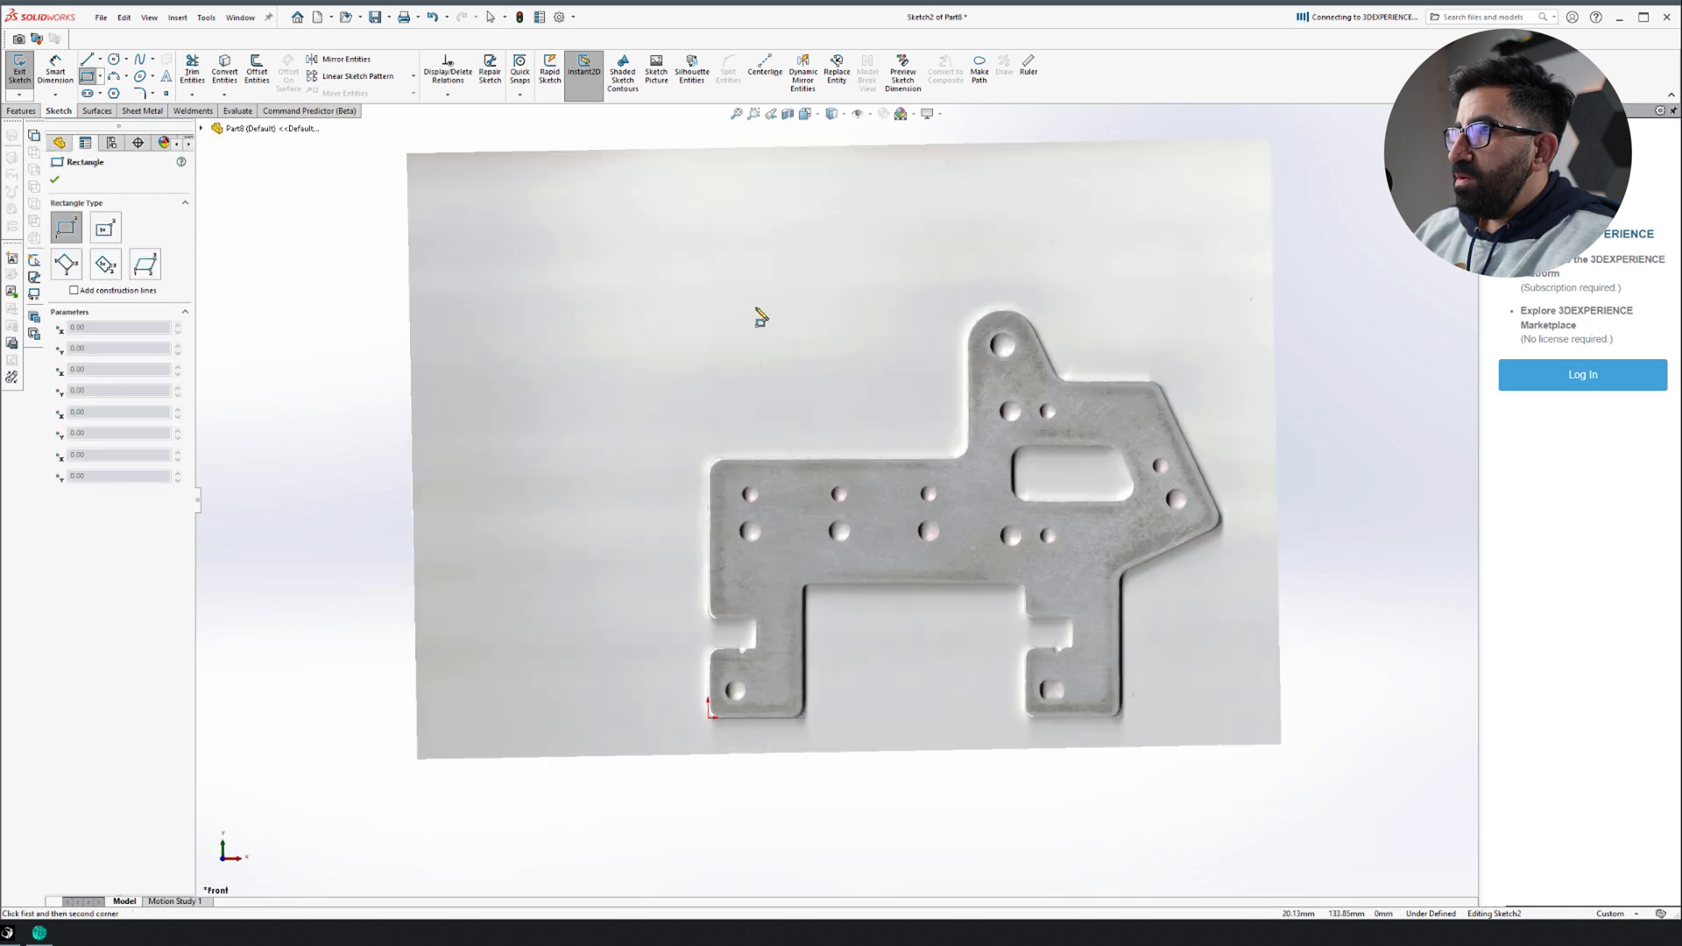
{"action": "scroll", "coordinate": [894, 447], "scroll_direction": "up", "scroll_amount": 4}
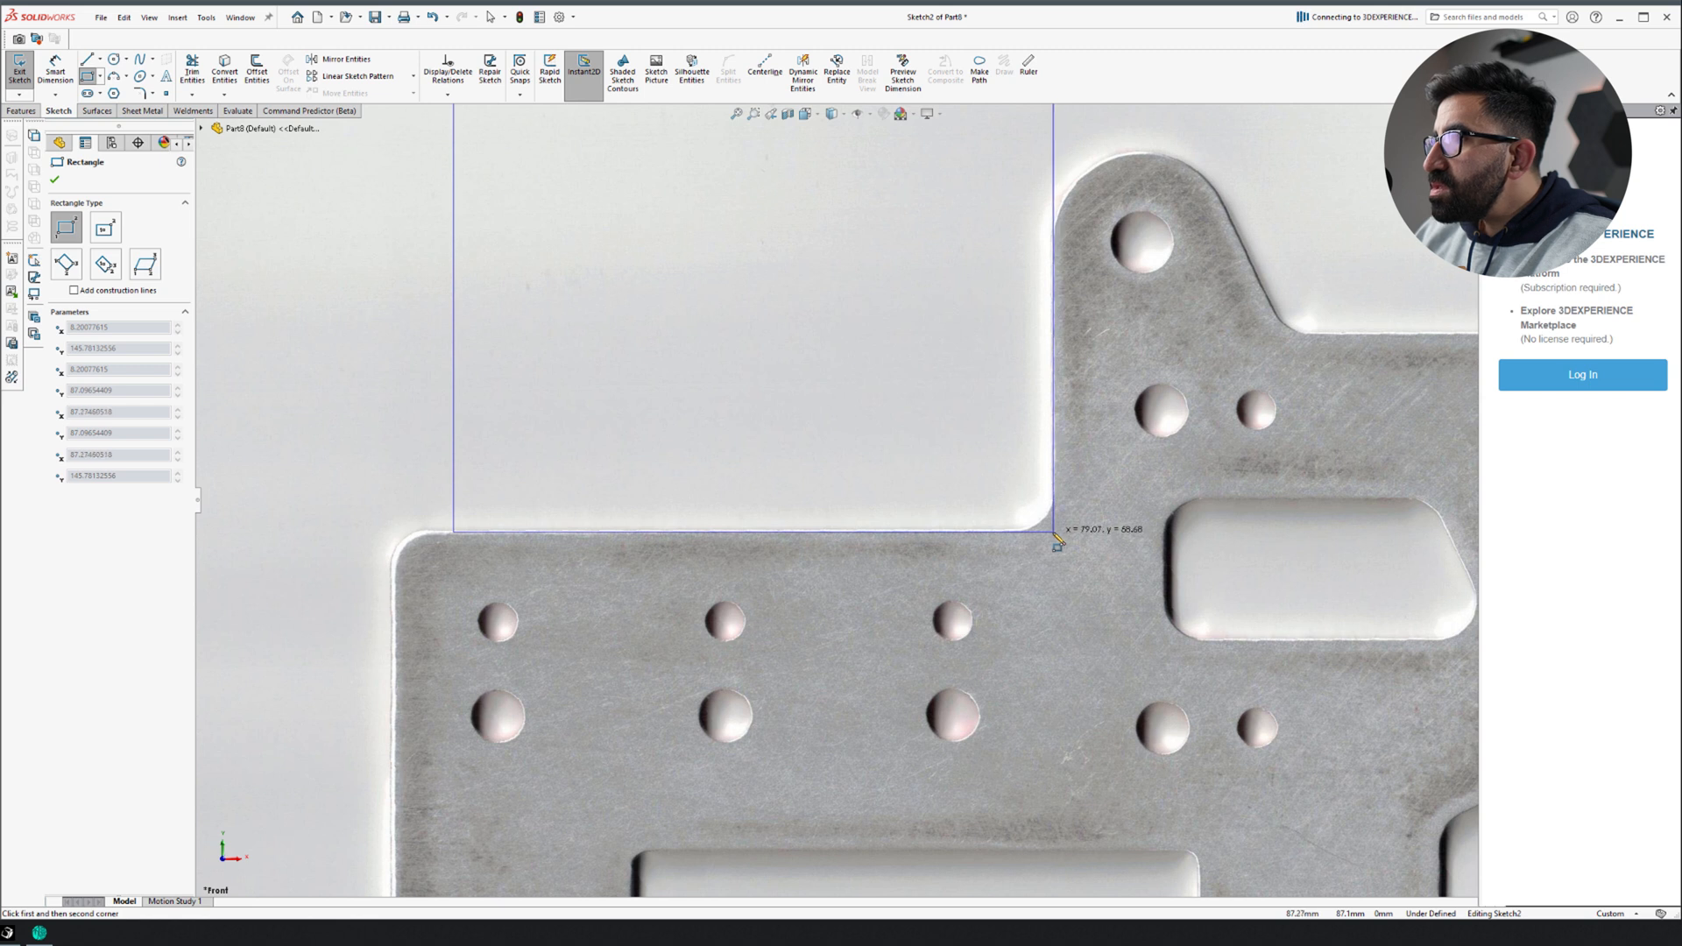
{"action": "left_click", "coordinate": [1054, 531]}
{"action": "scroll", "coordinate": [1016, 530], "scroll_direction": "down", "scroll_amount": 5}
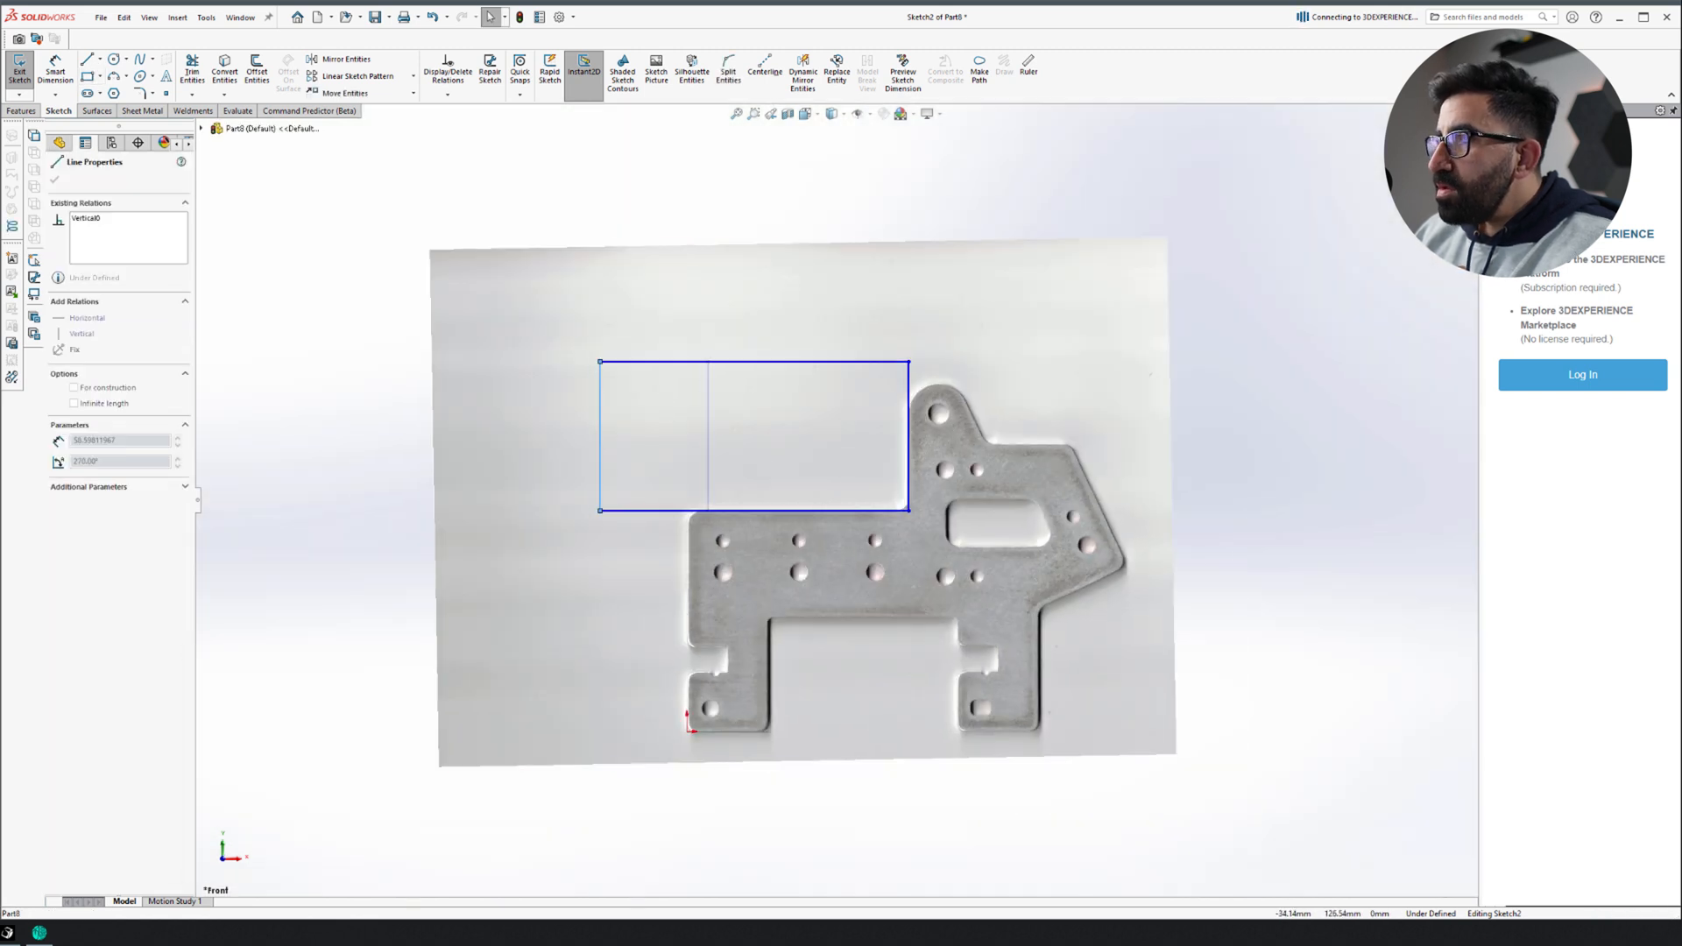
Draw rectangles filling the gap between the two legs and running along the plate's left edge, fitted to the picture
{"action": "scroll", "coordinate": [784, 803], "scroll_direction": "up", "scroll_amount": 4}
{"action": "left_click_drag", "start_coordinate": [785, 795], "coordinate": [1142, 458]}
{"action": "left_click_drag", "start_coordinate": [771, 633], "coordinate": [746, 632]}
{"action": "scroll", "coordinate": [876, 762], "scroll_direction": "down", "scroll_amount": 3}
{"action": "left_click_drag", "start_coordinate": [315, 396], "coordinate": [662, 727]}
{"action": "scroll", "coordinate": [662, 727], "scroll_direction": "down", "scroll_amount": 1}
Draw a horizontal line from the origin along the lower ends of both legs and past the right leg
{"action": "key", "text": "l"}
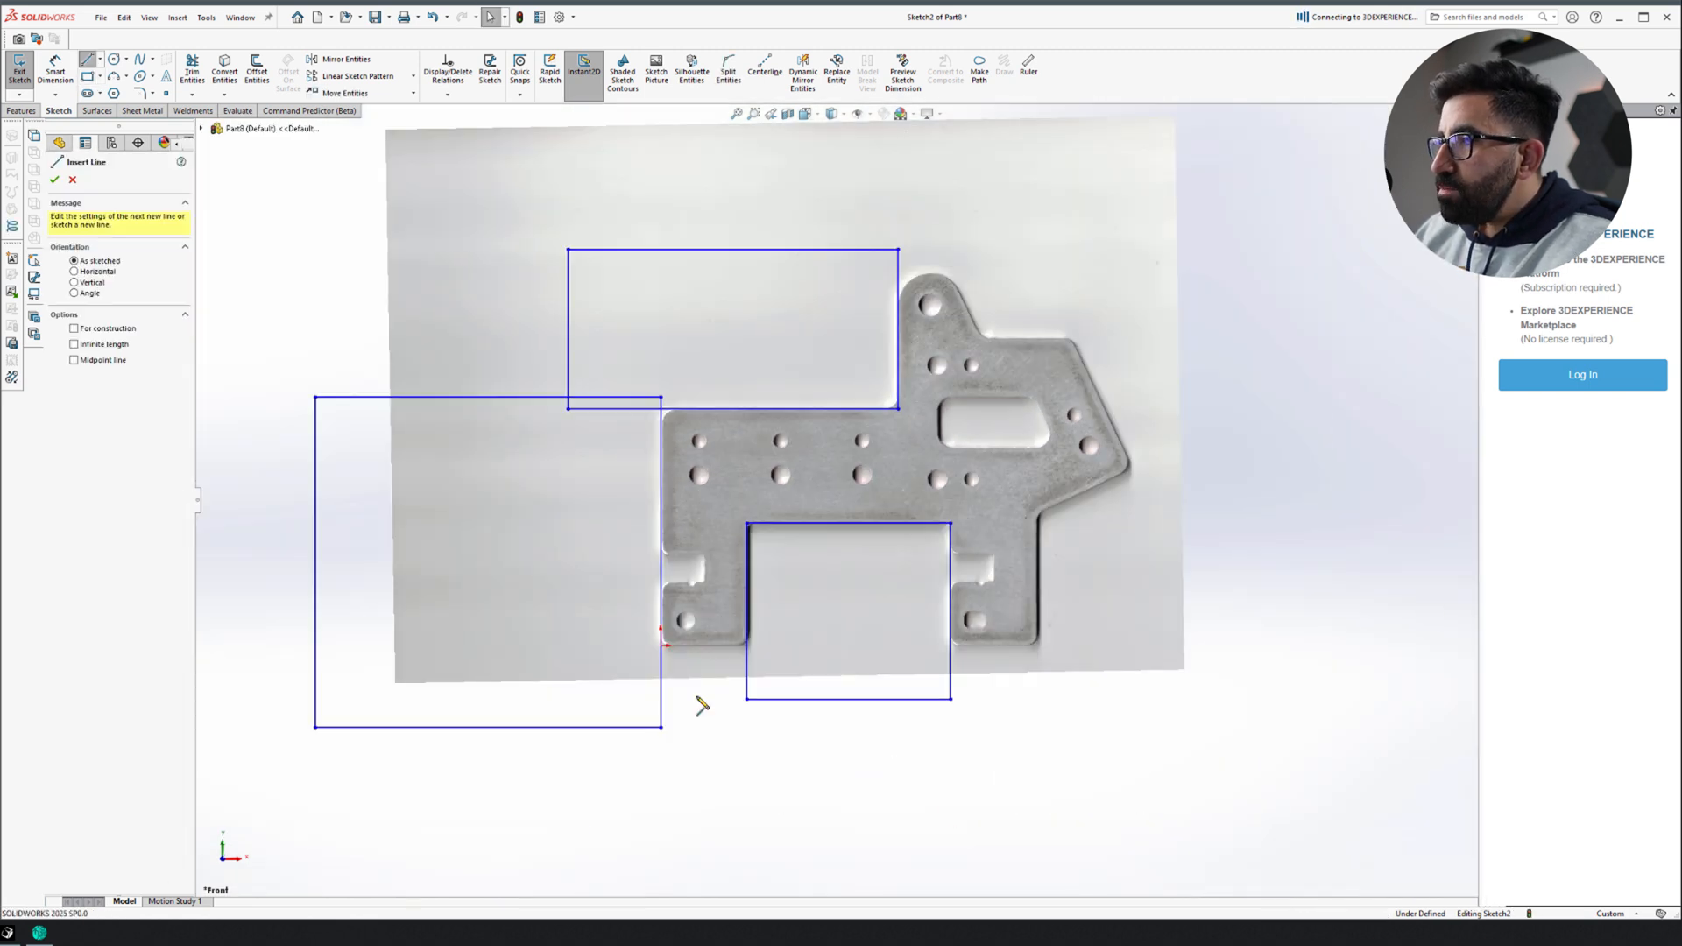
{"action": "left_click", "coordinate": [662, 646]}
{"action": "left_click", "coordinate": [1275, 647]}
Draw a rectangle over the right leg's notch and align its inner side with the notch's end
{"action": "key", "text": "r"}
{"action": "scroll", "coordinate": [977, 575], "scroll_direction": "up", "scroll_amount": 9}
{"action": "left_click", "coordinate": [1028, 448]}
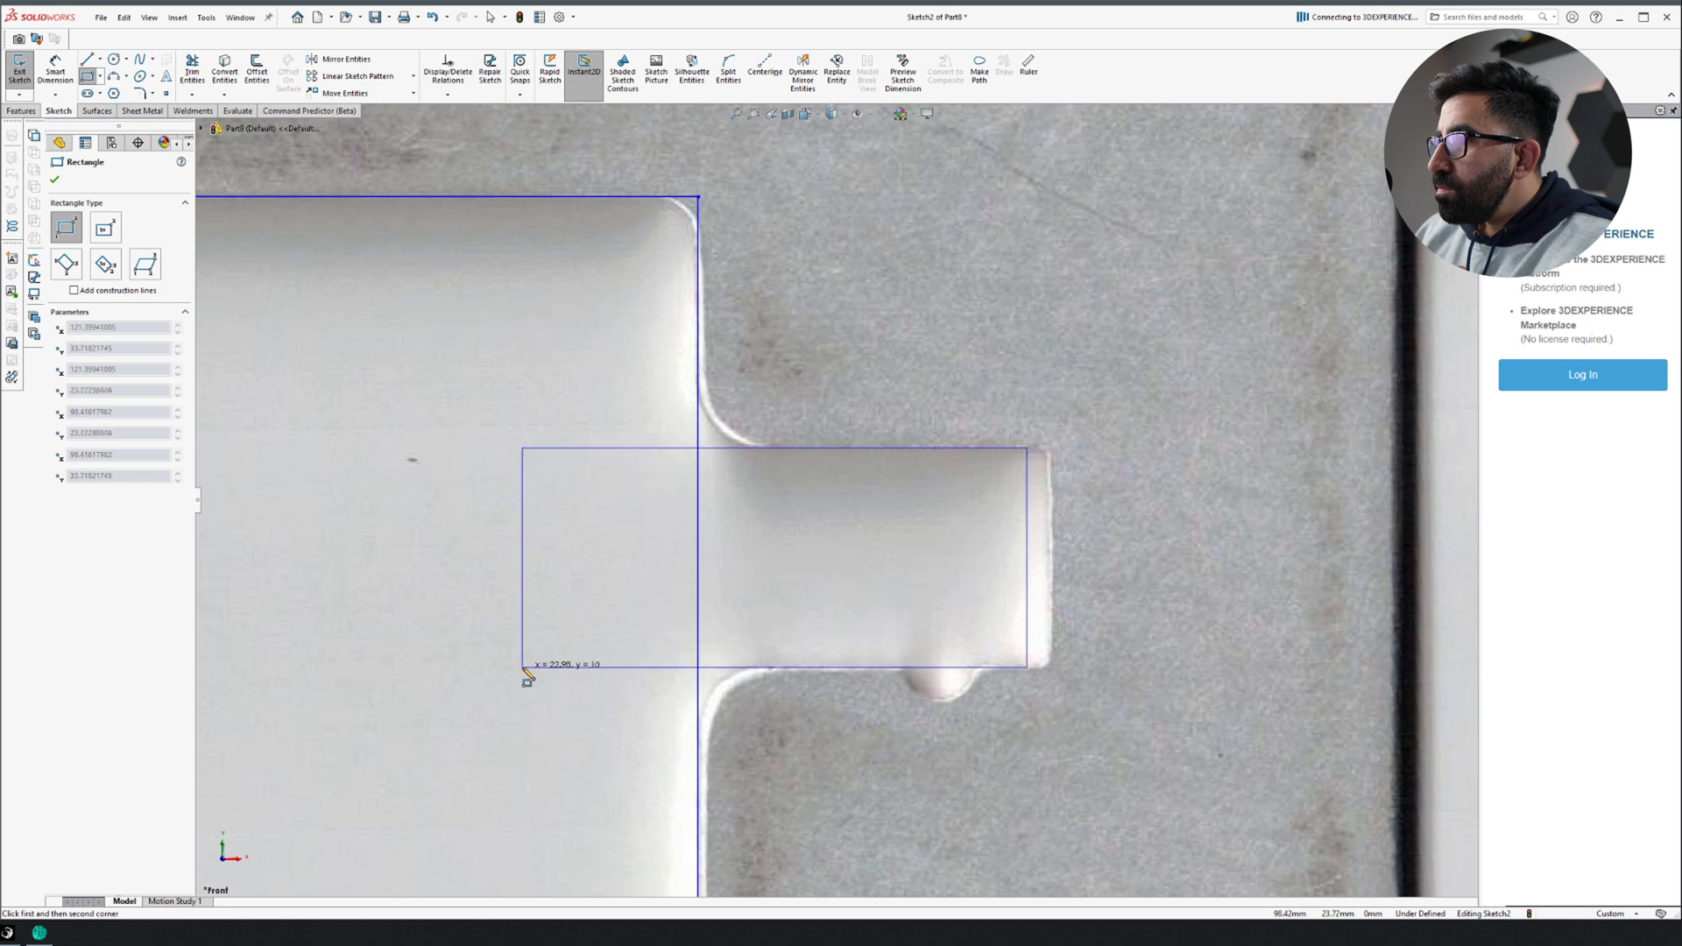
{"action": "left_click", "coordinate": [523, 666]}
{"action": "key", "text": "Escape"}
{"action": "left_click_drag", "start_coordinate": [1029, 559], "coordinate": [1049, 558]}
{"action": "scroll", "coordinate": [1048, 558], "scroll_direction": "down", "scroll_amount": 8}
Draw a rectangle over the left leg's notch, matching its upper, lower and inner edges
{"action": "left_click", "coordinate": [1203, 771]}
{"action": "scroll", "coordinate": [377, 524], "scroll_direction": "up", "scroll_amount": 6}
{"action": "key", "text": "r"}
{"action": "left_click", "coordinate": [718, 320]}
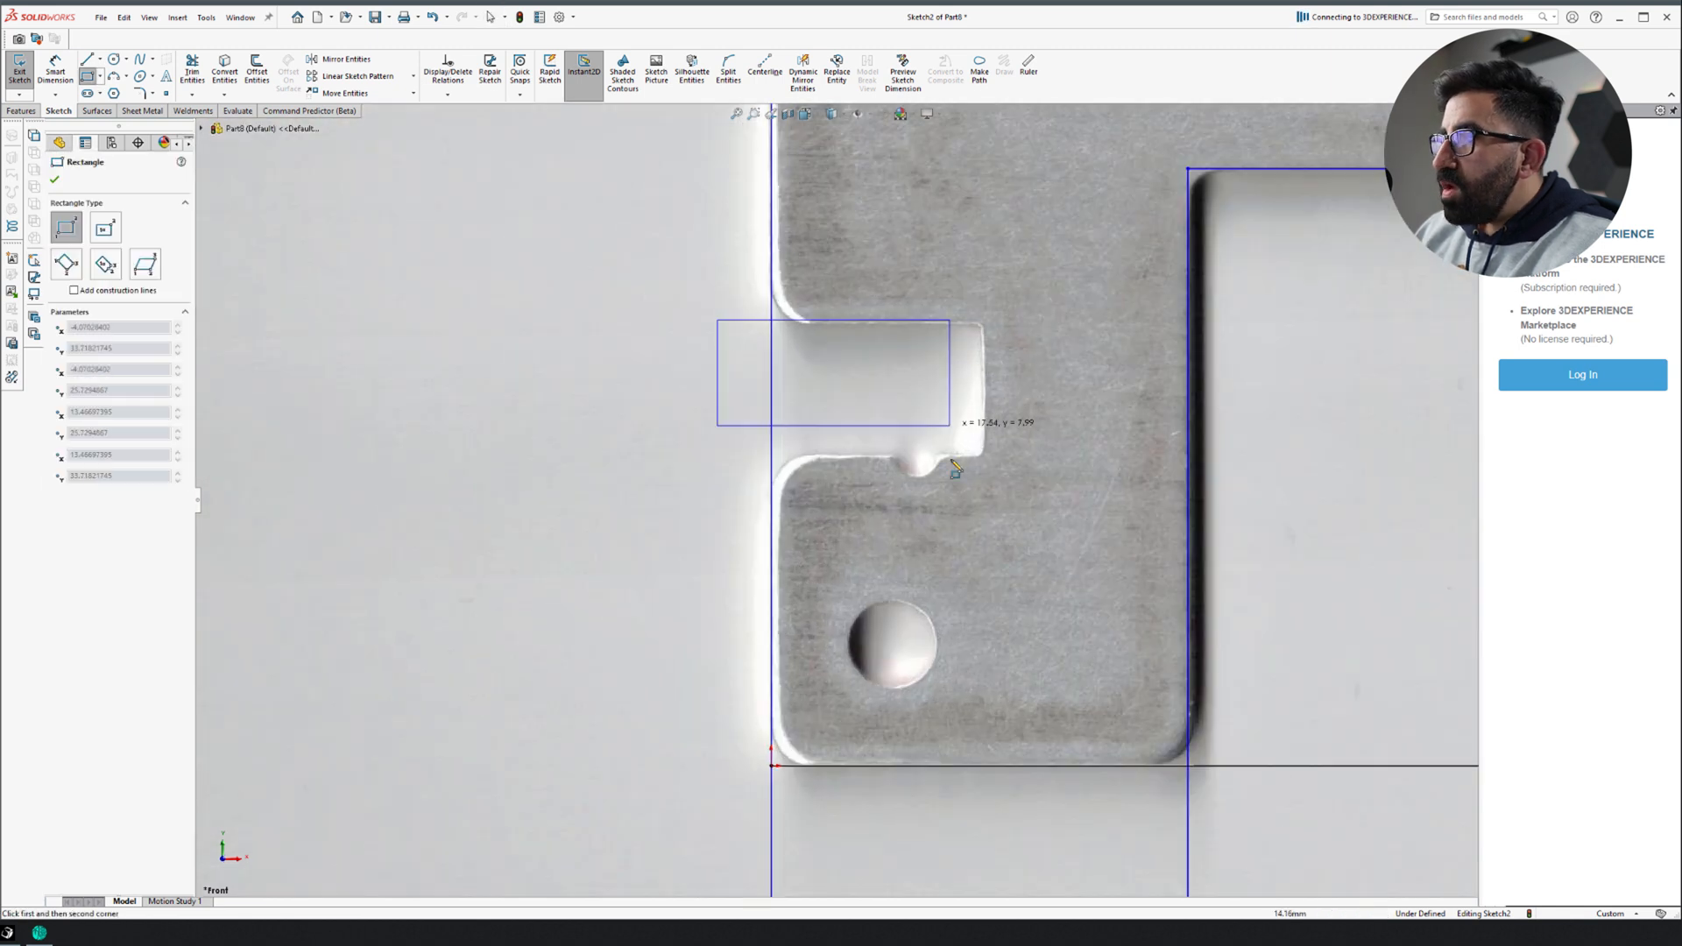
{"action": "left_click", "coordinate": [984, 455]}
{"action": "key", "text": "Escape"}
{"action": "left_click", "coordinate": [983, 389]}
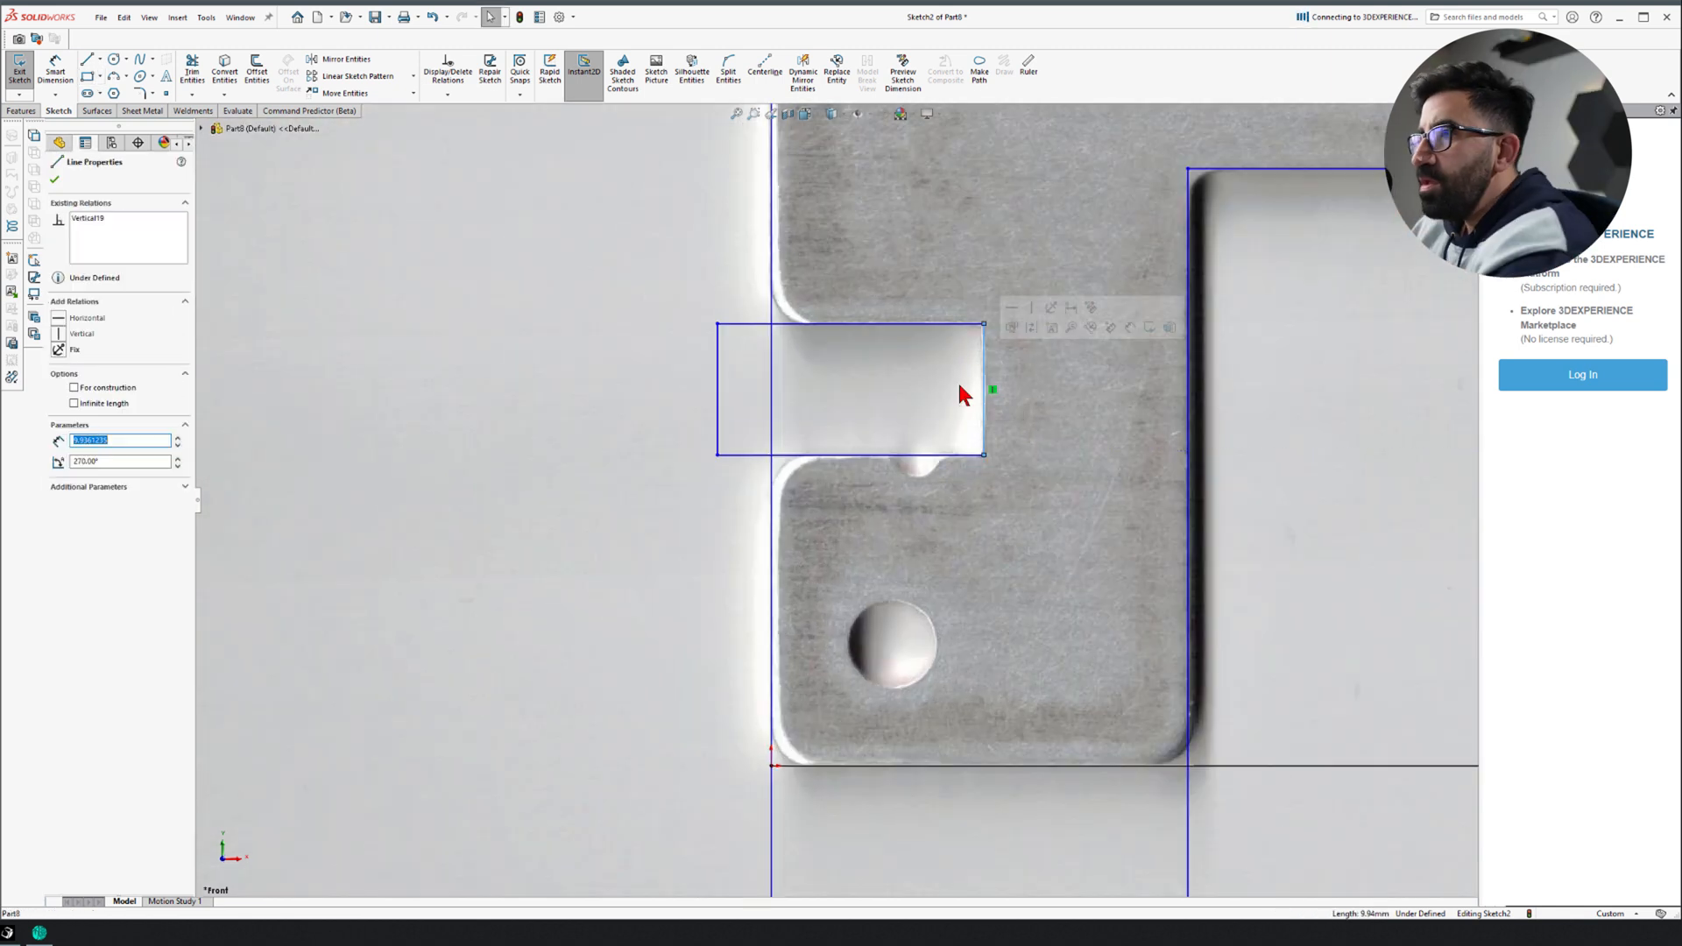
Draw a horizontal line along the plate's upper edge to the right of the rounded lug
{"action": "scroll", "coordinate": [799, 467], "scroll_direction": "down", "scroll_amount": 8}
{"action": "scroll", "coordinate": [867, 307], "scroll_direction": "up", "scroll_amount": 3}
{"action": "key", "text": "l"}
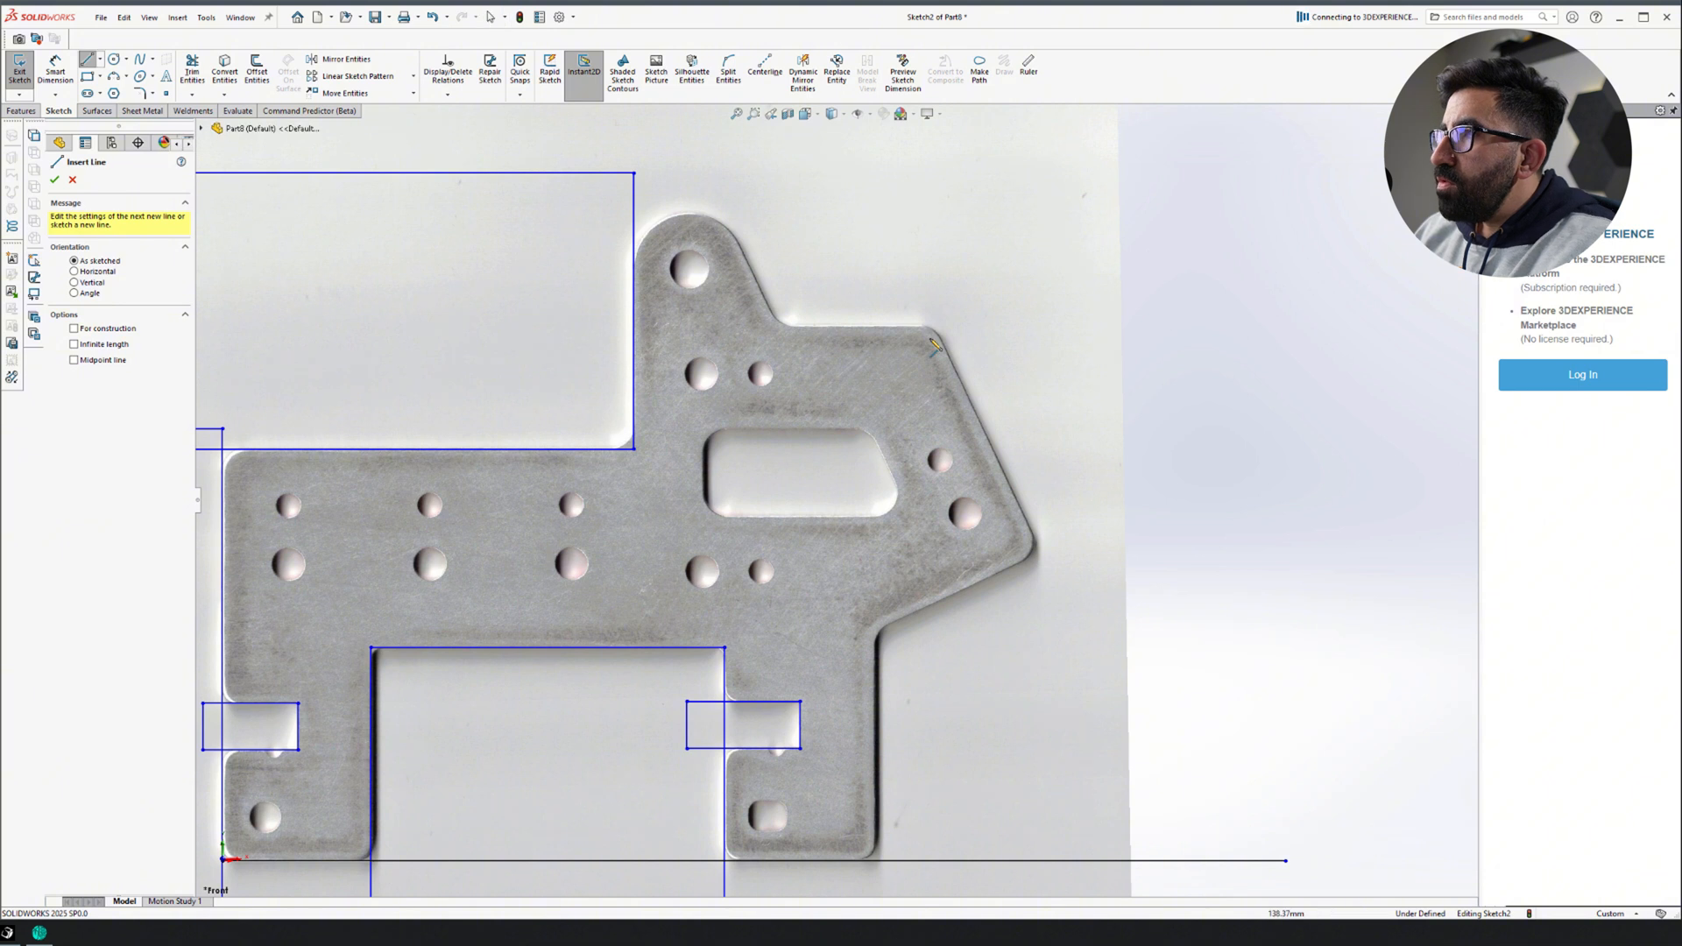
{"action": "scroll", "coordinate": [1016, 337], "scroll_direction": "down", "scroll_amount": 3}
{"action": "scroll", "coordinate": [824, 407], "scroll_direction": "up", "scroll_amount": 9}
{"action": "scroll", "coordinate": [815, 342], "scroll_direction": "up", "scroll_amount": 1}
{"action": "left_click", "coordinate": [834, 331]}
{"action": "left_click", "coordinate": [1387, 327]}
Draw two slanted lines along the upper and lower edges of the plate's pointed right end
{"action": "scroll", "coordinate": [1062, 695], "scroll_direction": "down", "scroll_amount": 3}
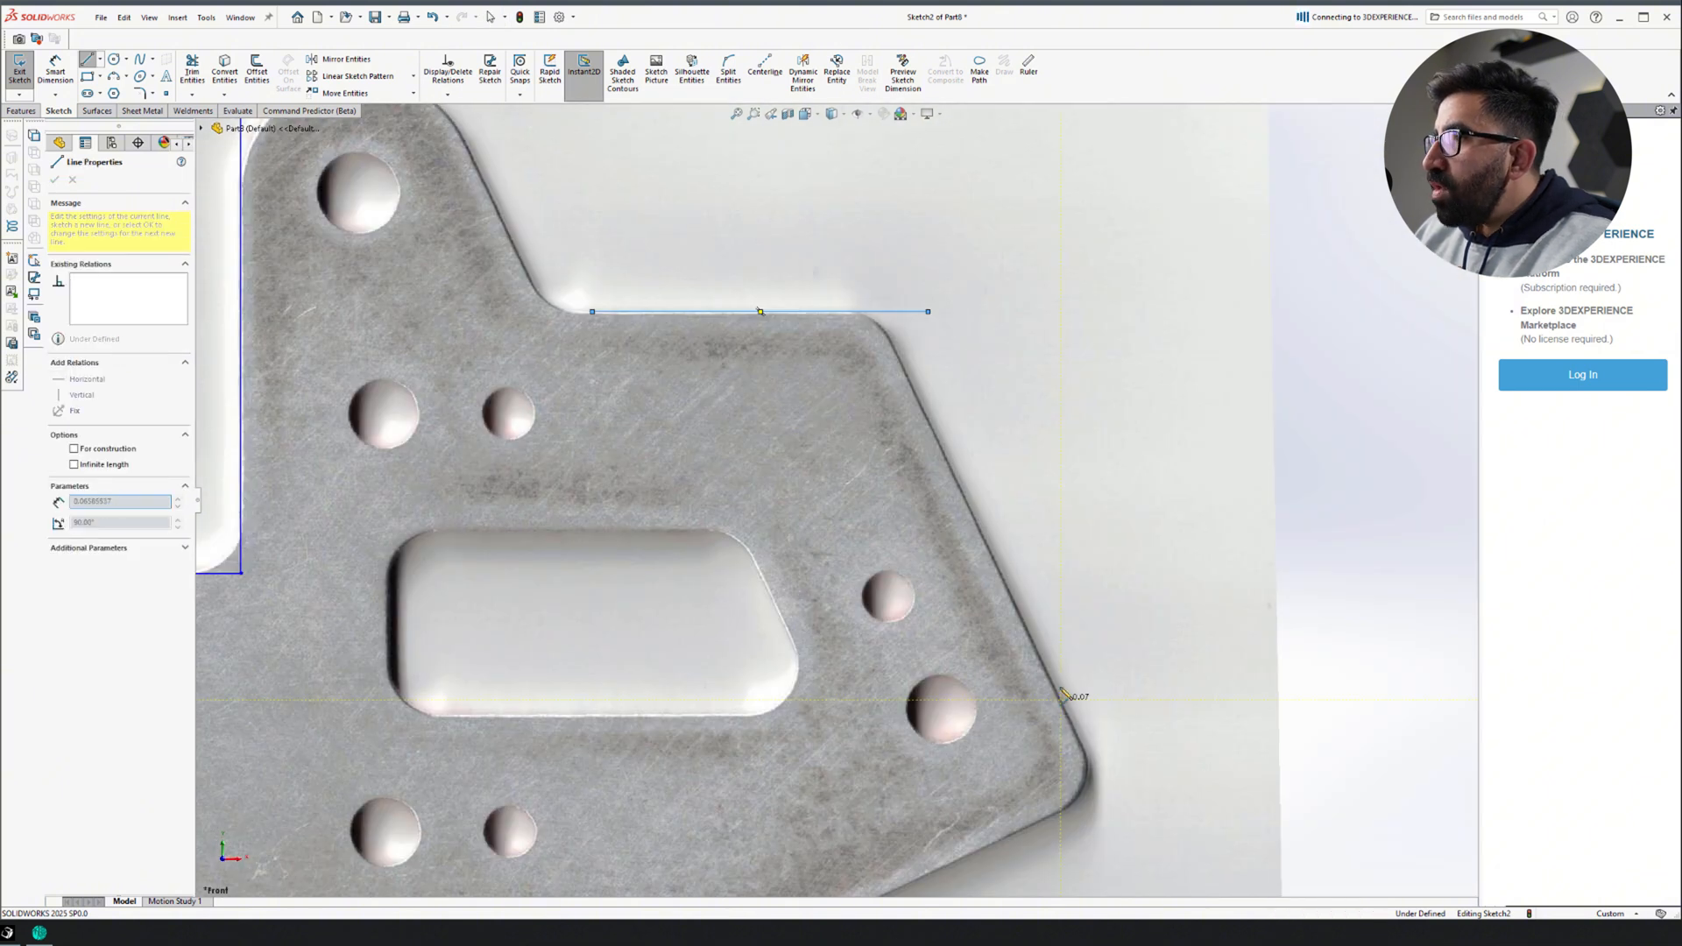
{"action": "left_click_drag", "start_coordinate": [814, 180], "coordinate": [815, 181]}
{"action": "scroll", "coordinate": [920, 394], "scroll_direction": "down", "scroll_amount": 5}
{"action": "scroll", "coordinate": [1008, 620], "scroll_direction": "up", "scroll_amount": 3}
{"action": "left_click_drag", "start_coordinate": [874, 587], "coordinate": [1266, 402]}
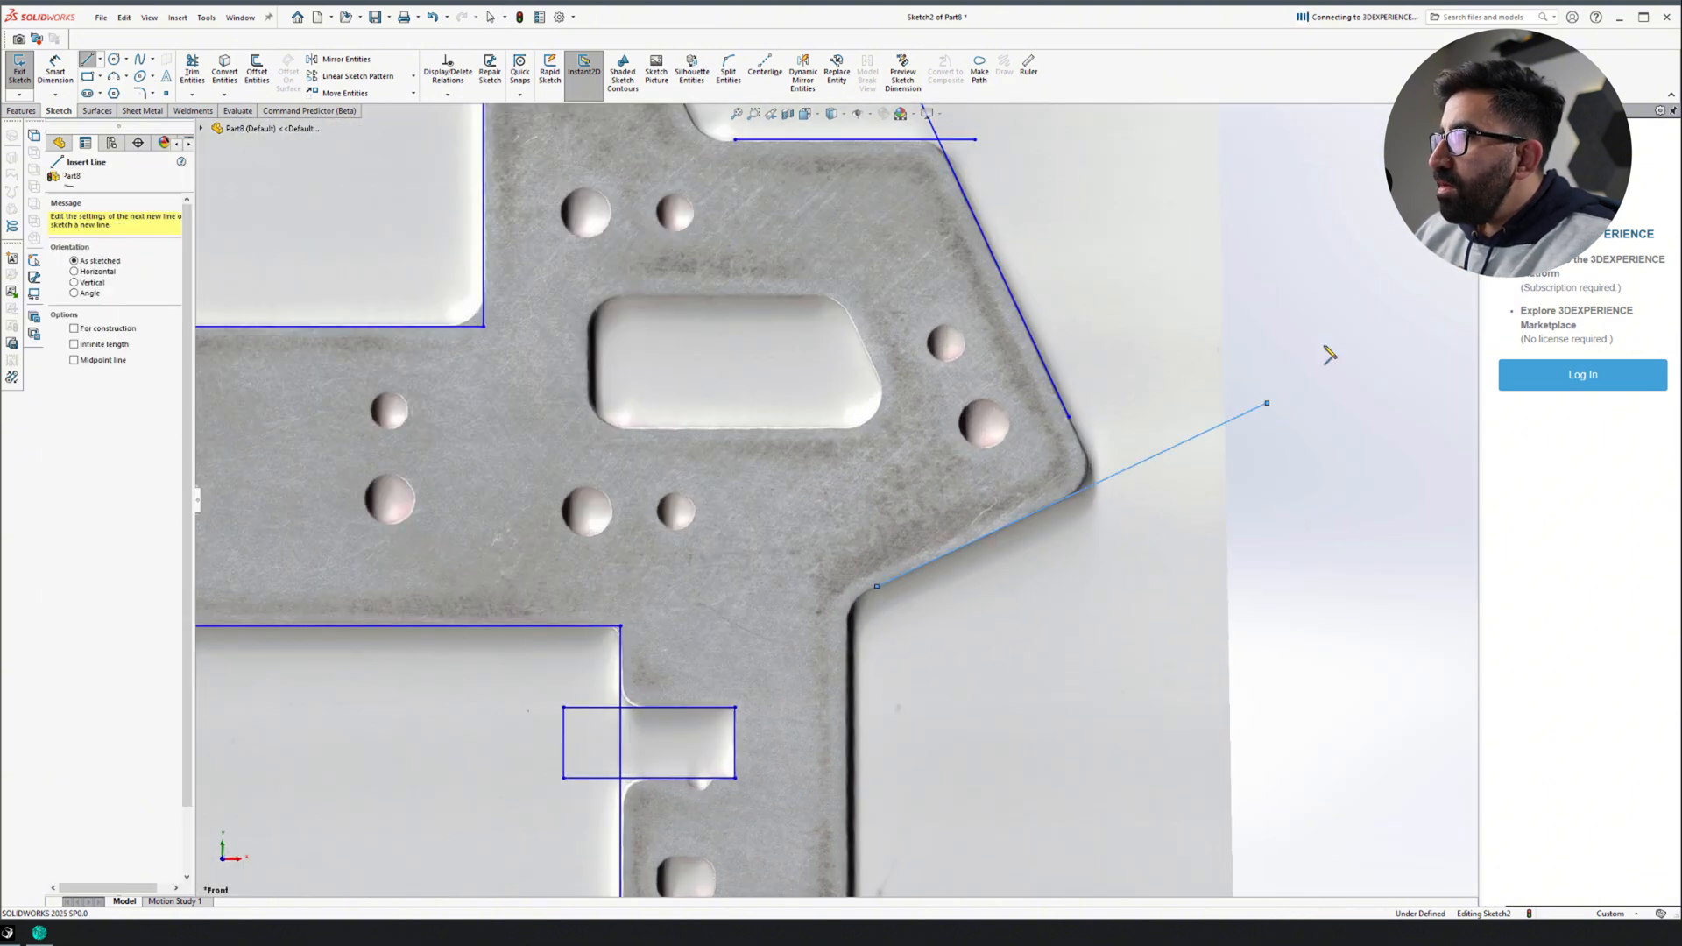
{"action": "scroll", "coordinate": [1227, 394], "scroll_direction": "down", "scroll_amount": 5}
Power-trim the two slanted lines to meet at the pointed corner and extend the lower one past the right leg's outer edge
{"action": "key", "text": "t"}
{"action": "left_click", "coordinate": [926, 457]}
{"action": "left_click_drag", "start_coordinate": [1046, 481], "coordinate": [916, 522]}
{"action": "middle_click_drag", "start_coordinate": [911, 521], "coordinate": [909, 382], "text": "ctrl"}
Draw a vertical line along the outer edge of the right leg
{"action": "key", "text": "l"}
{"action": "scroll", "coordinate": [868, 501], "scroll_direction": "up", "scroll_amount": 6}
{"action": "left_click_drag", "start_coordinate": [792, 278], "coordinate": [792, 588]}
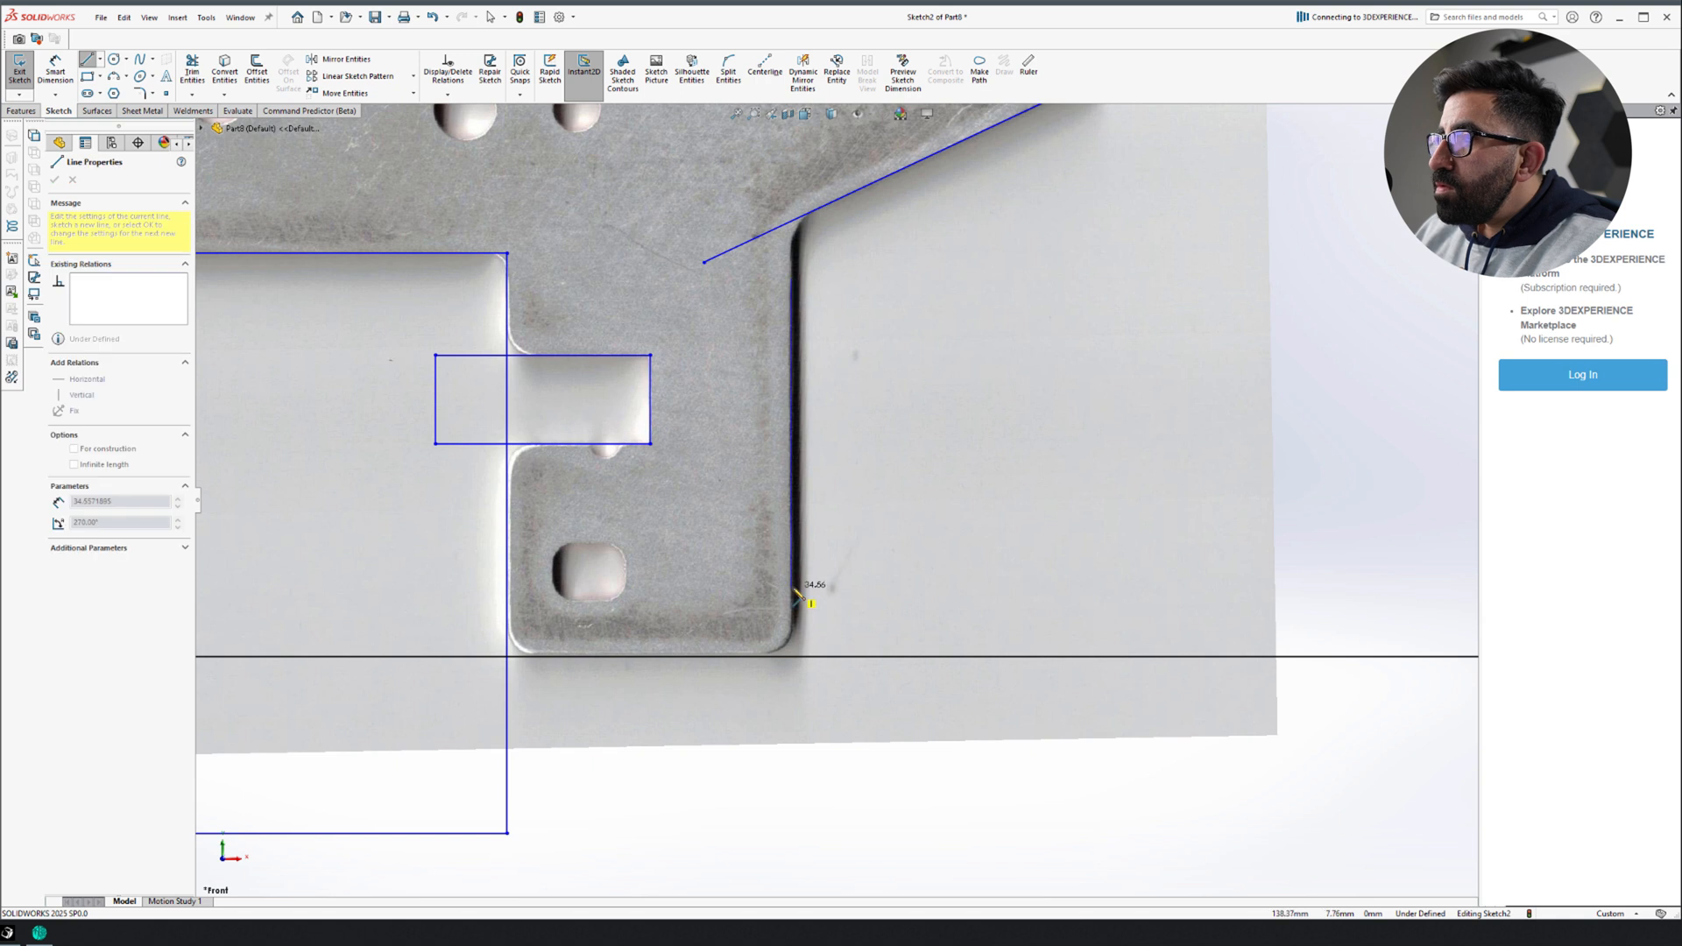
Trim the excess segments around the right leg, its notch and the gap between the legs
{"action": "scroll", "coordinate": [836, 501], "scroll_direction": "down", "scroll_amount": 5}
{"action": "key", "text": "t"}
{"action": "mouse_move", "coordinate": [955, 438]}
{"action": "left_mouse_down"}
{"action": "mouse_move", "coordinate": [687, 608]}
{"action": "mouse_move", "coordinate": [609, 549]}
{"action": "left_mouse_up"}
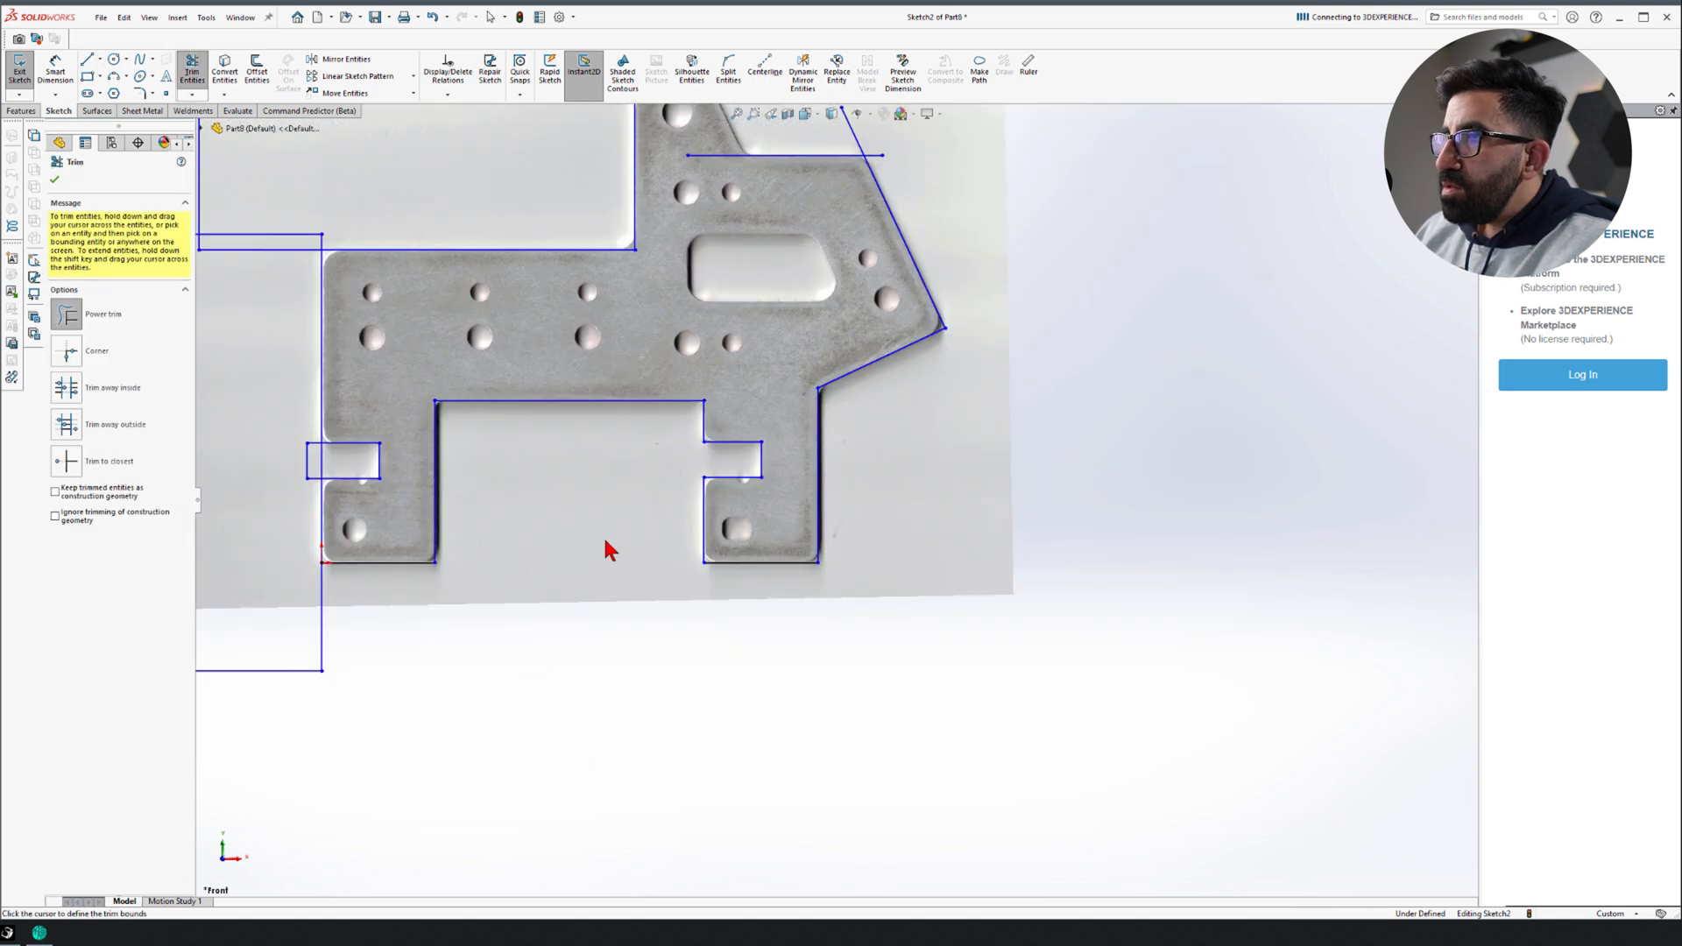
Trim the leftover rectangle segments around the left notch and left edge, and clean up the upper-right corner of the outline
{"action": "scroll", "coordinate": [863, 478], "scroll_direction": "up", "scroll_amount": 4}
{"action": "scroll", "coordinate": [833, 496], "scroll_direction": "down", "scroll_amount": 5}
{"action": "mouse_move", "coordinate": [863, 565]}
{"action": "left_mouse_down"}
{"action": "mouse_move", "coordinate": [823, 297]}
{"action": "mouse_move", "coordinate": [832, 255]}
{"action": "left_mouse_up"}
{"action": "scroll", "coordinate": [863, 337], "scroll_direction": "up", "scroll_amount": 6}
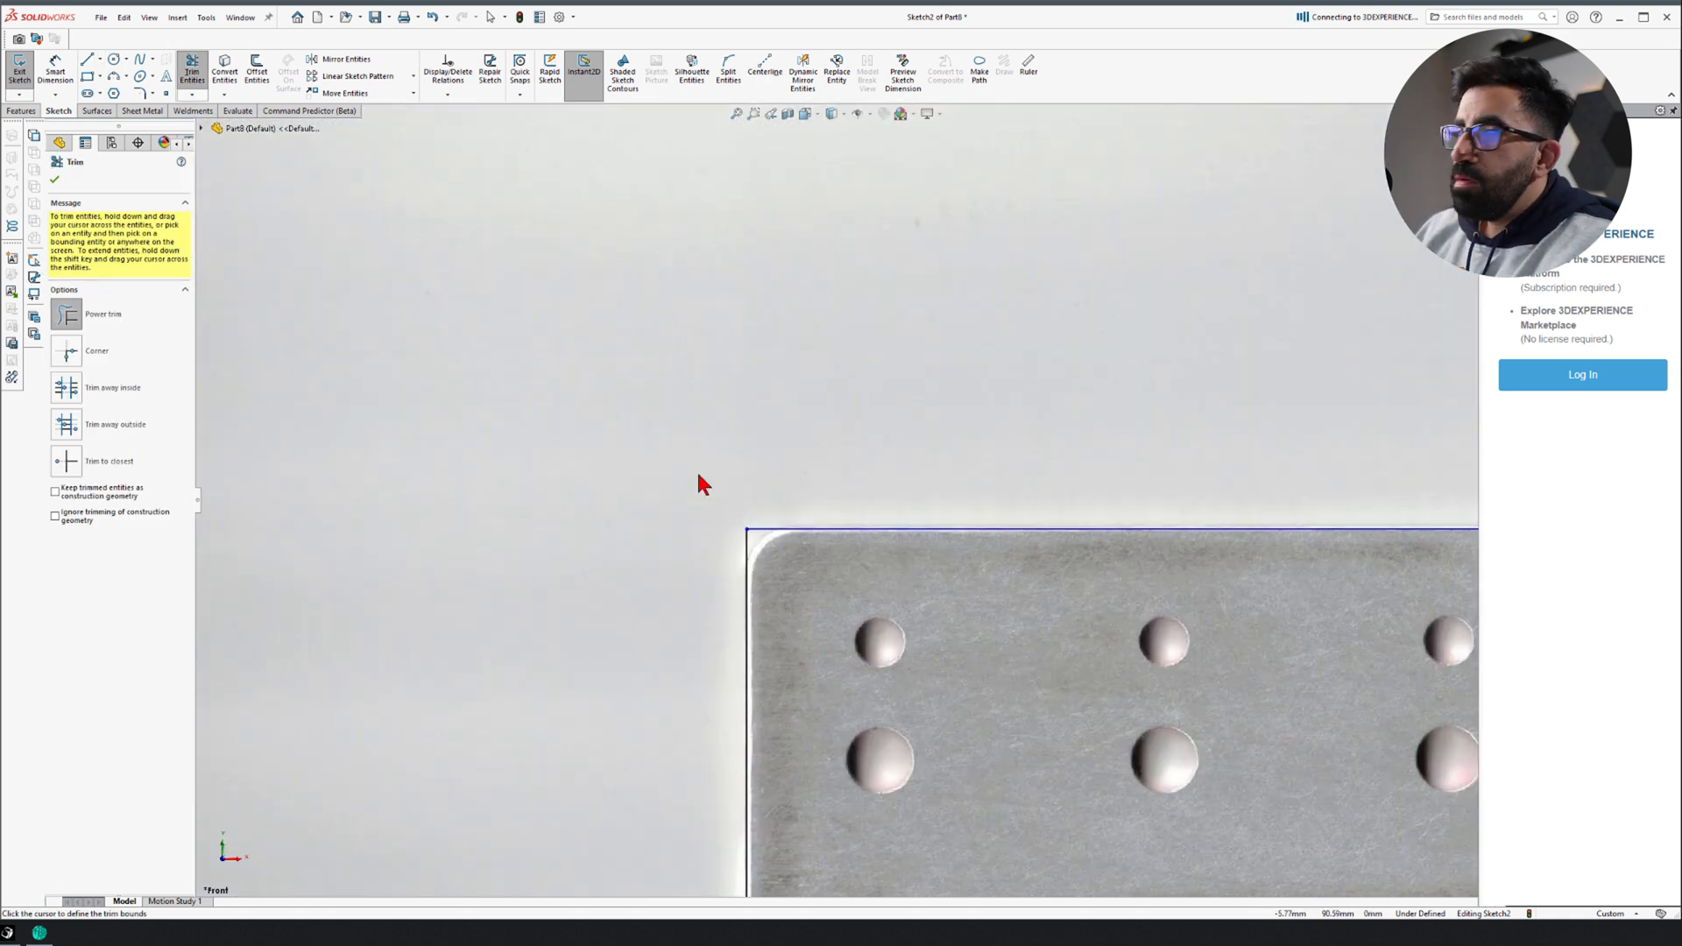
{"action": "scroll", "coordinate": [698, 477], "scroll_direction": "down", "scroll_amount": 5}
{"action": "left_click_drag", "start_coordinate": [1087, 526], "coordinate": [995, 469]}
Draw a slanted line along the right flank of the rounded upper lug
{"action": "key", "text": "l"}
{"action": "scroll", "coordinate": [807, 441], "scroll_direction": "up", "scroll_amount": 4}
{"action": "left_click_drag", "start_coordinate": [808, 443], "coordinate": [882, 599]}
{"action": "scroll", "coordinate": [1017, 390], "scroll_direction": "down", "scroll_amount": 3}
Trim and extend the lug's slanted line to meet its vertical side and the adjoining horizontal edge, closing the outline
{"action": "key", "text": "t"}
{"action": "scroll", "coordinate": [870, 442], "scroll_direction": "down", "scroll_amount": 3}
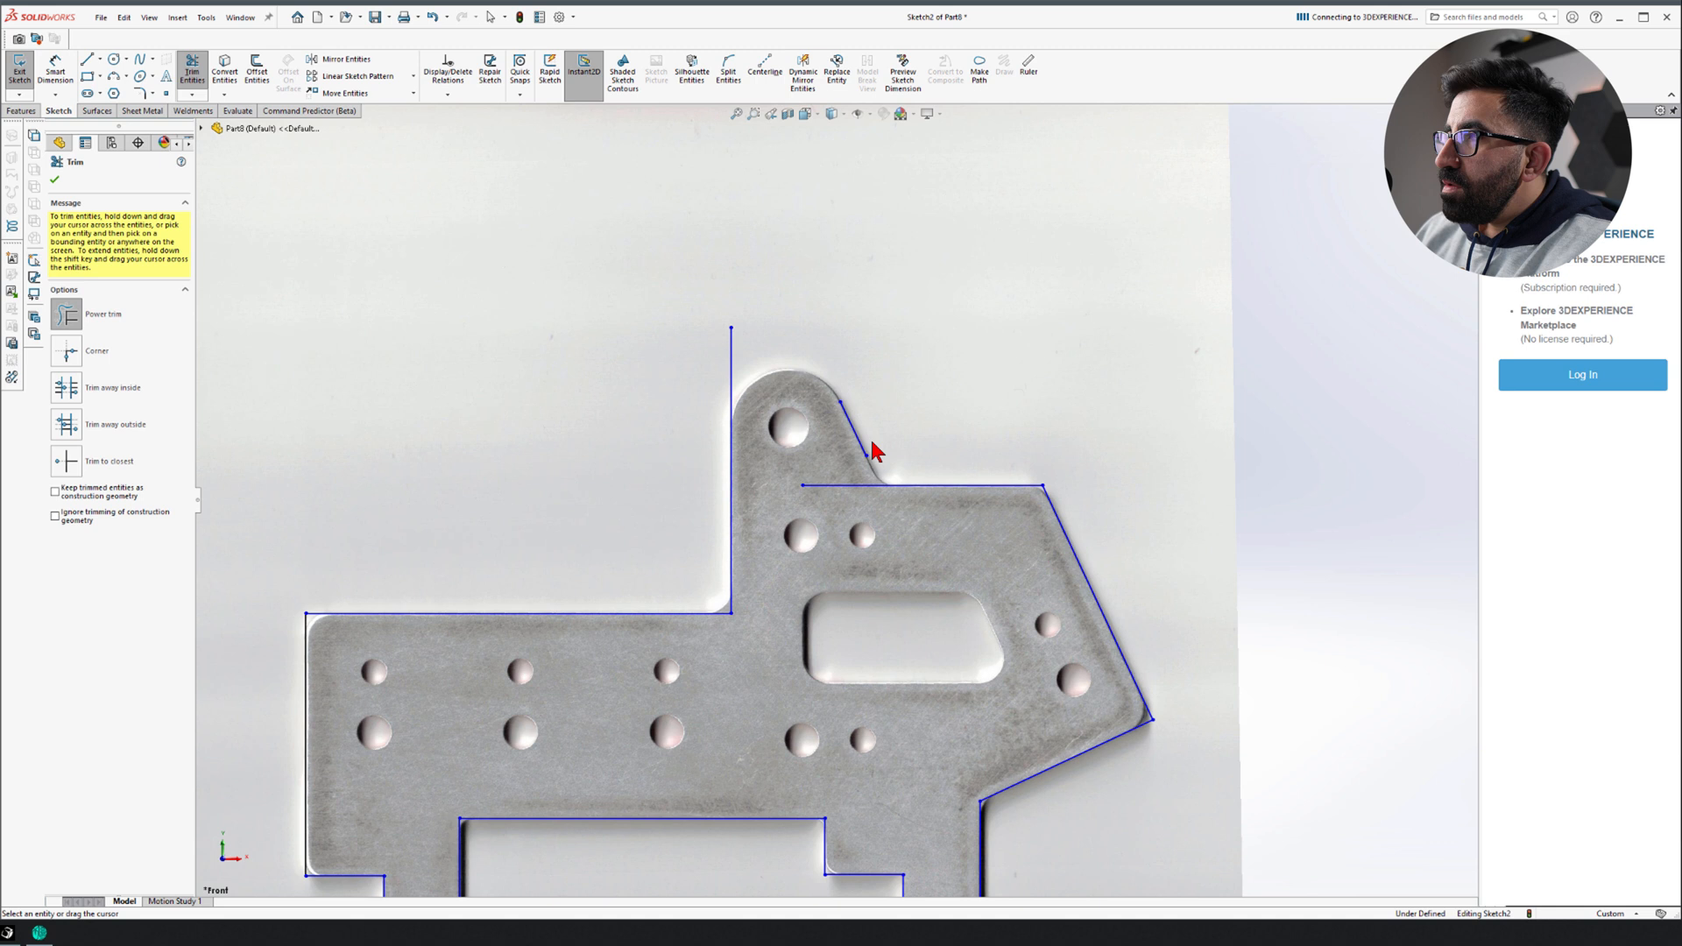
{"action": "left_click", "coordinate": [870, 440]}
{"action": "scroll", "coordinate": [824, 539], "scroll_direction": "up", "scroll_amount": 2}
{"action": "left_click", "coordinate": [690, 163]}
{"action": "scroll", "coordinate": [788, 438], "scroll_direction": "down", "scroll_amount": 7}
{"action": "left_click_drag", "start_coordinate": [837, 475], "coordinate": [876, 510]}
{"action": "scroll", "coordinate": [863, 617], "scroll_direction": "up", "scroll_amount": 3}
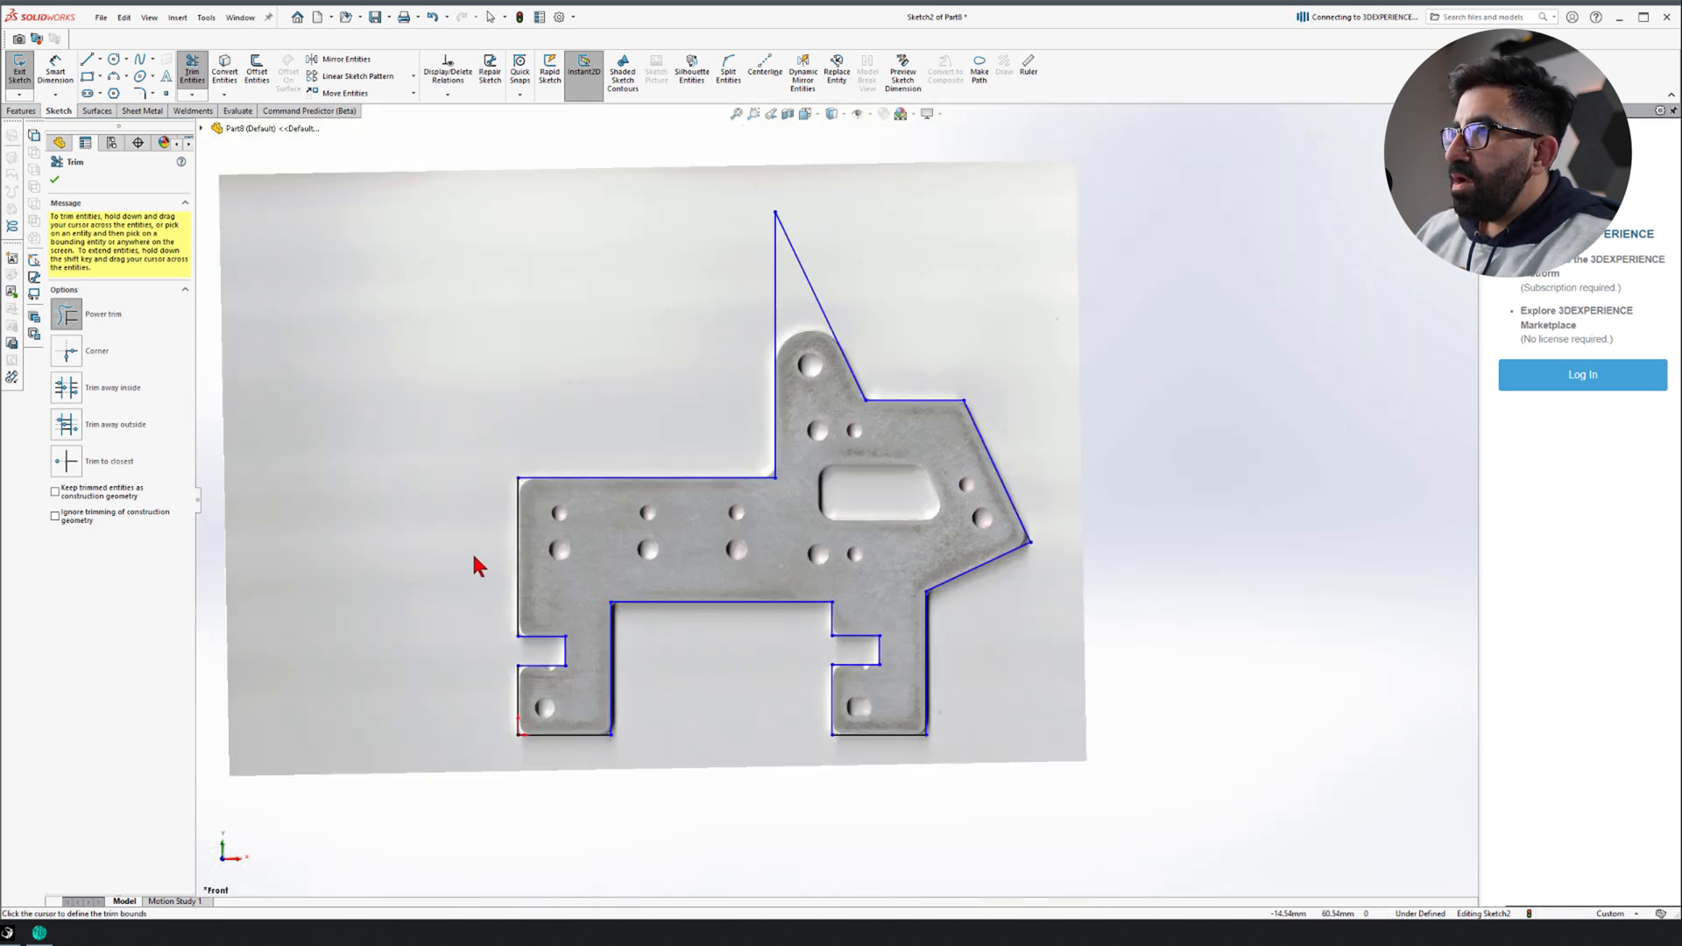
Draw four separate lines along the upper, slanted, lower and left edges of the plate's inner window
{"action": "scroll", "coordinate": [850, 540], "scroll_direction": "up", "scroll_amount": 5}
{"action": "key", "text": "l"}
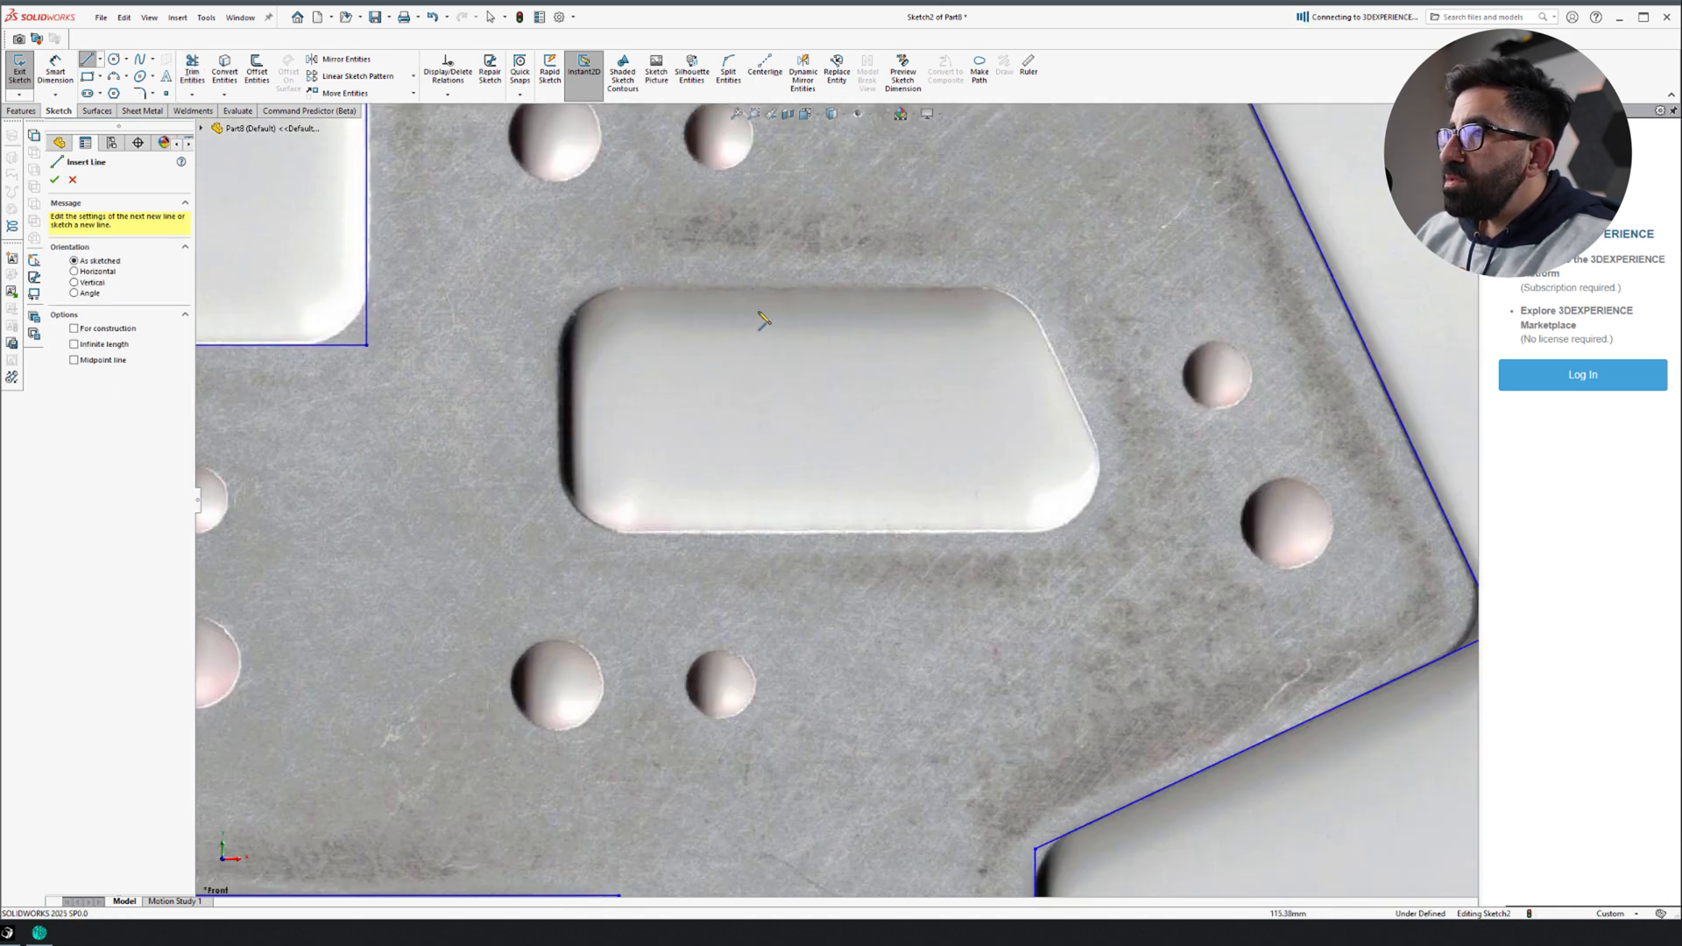
{"action": "left_click_drag", "start_coordinate": [673, 289], "coordinate": [896, 289]}
{"action": "left_click_drag", "start_coordinate": [1035, 324], "coordinate": [1089, 434]}
{"action": "left_click_drag", "start_coordinate": [1004, 528], "coordinate": [652, 528]}
{"action": "left_click_drag", "start_coordinate": [559, 515], "coordinate": [559, 319]}
Trim and extend the window's four lines so they form a closed quadrilateral with sharp corners
{"action": "key", "text": "t"}
{"action": "left_click_drag", "start_coordinate": [574, 351], "coordinate": [927, 520], "text": "shift"}
{"action": "left_click", "coordinate": [496, 301]}
{"action": "left_click_drag", "start_coordinate": [587, 250], "coordinate": [908, 231]}
{"action": "key", "text": "Escape"}
{"action": "left_click", "coordinate": [901, 526]}
{"action": "scroll", "coordinate": [928, 521], "scroll_direction": "down", "scroll_amount": 8}
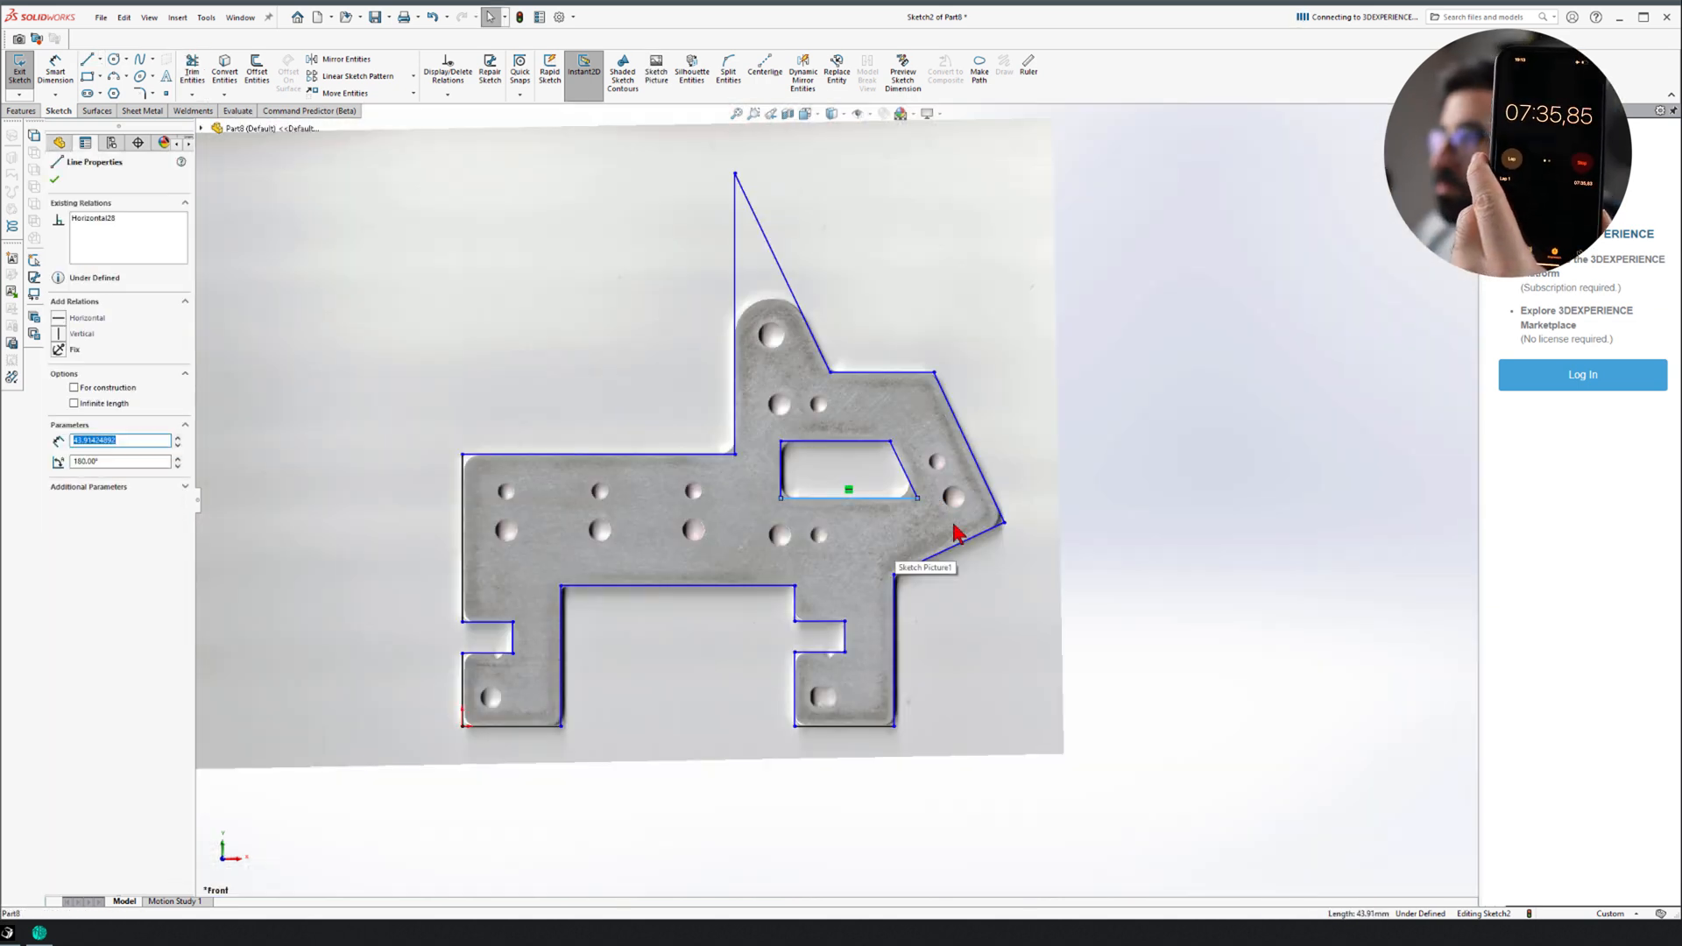
{"action": "key", "text": "Escape"}
Draw a perimeter circle of about 3.4 mm radius on the larger hole near the pointed right end
{"action": "scroll", "coordinate": [955, 526], "scroll_direction": "up", "scroll_amount": 8}
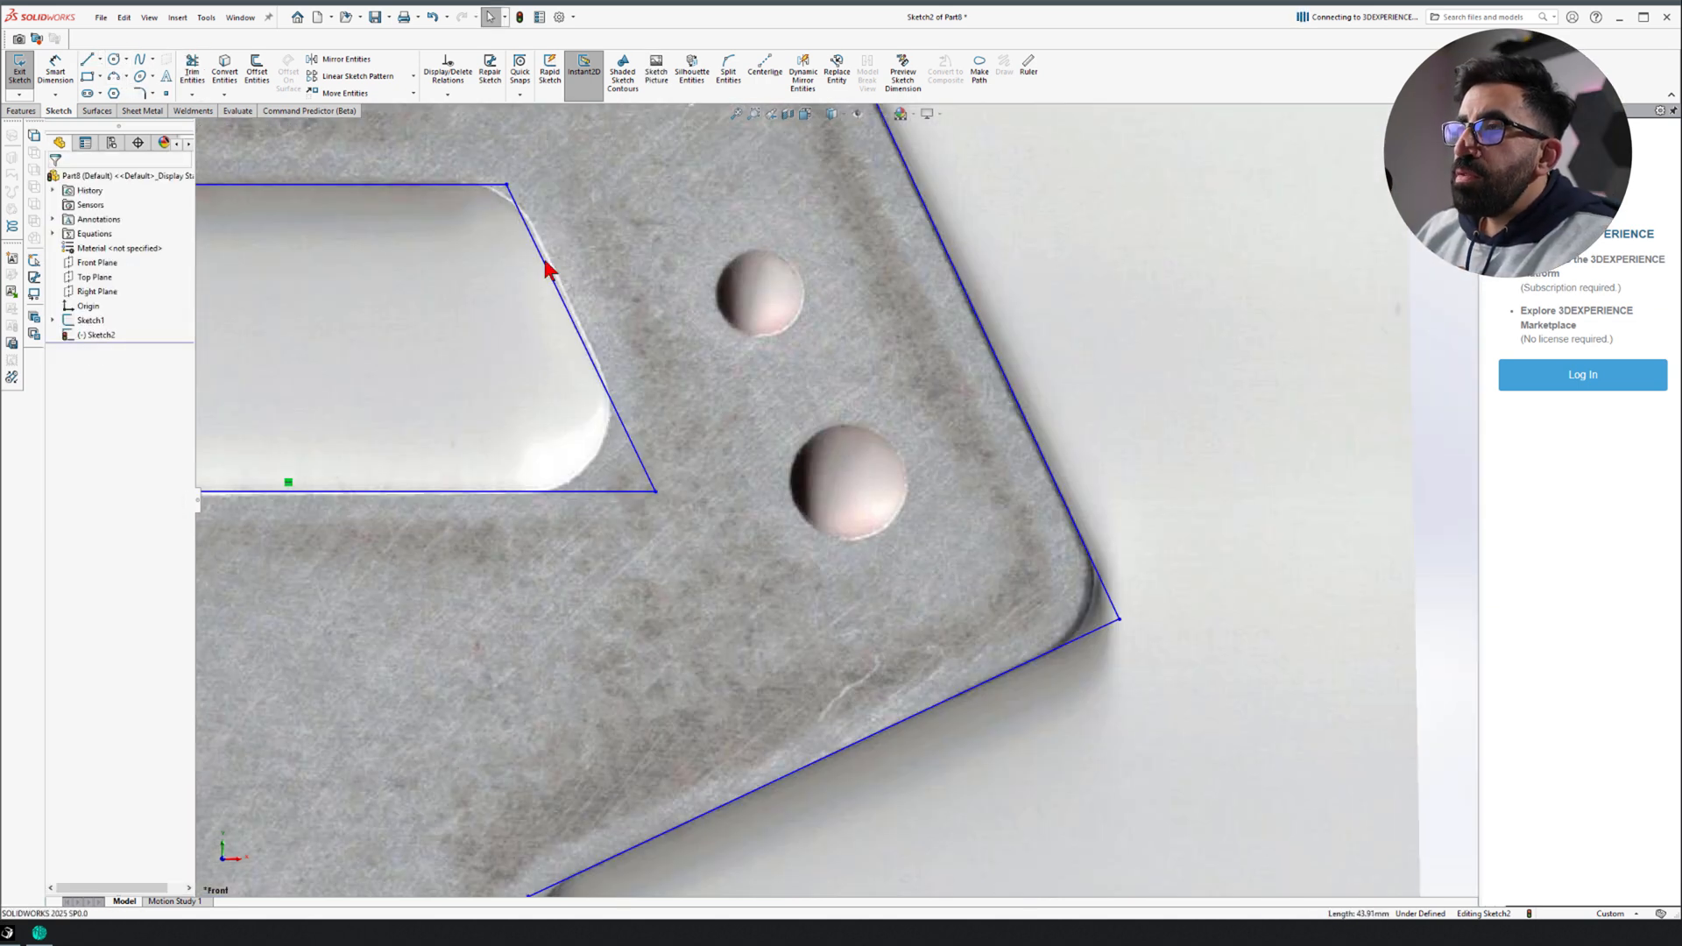
{"action": "key", "text": "c"}
{"action": "left_click", "coordinate": [846, 426]}
{"action": "left_click", "coordinate": [842, 535]}
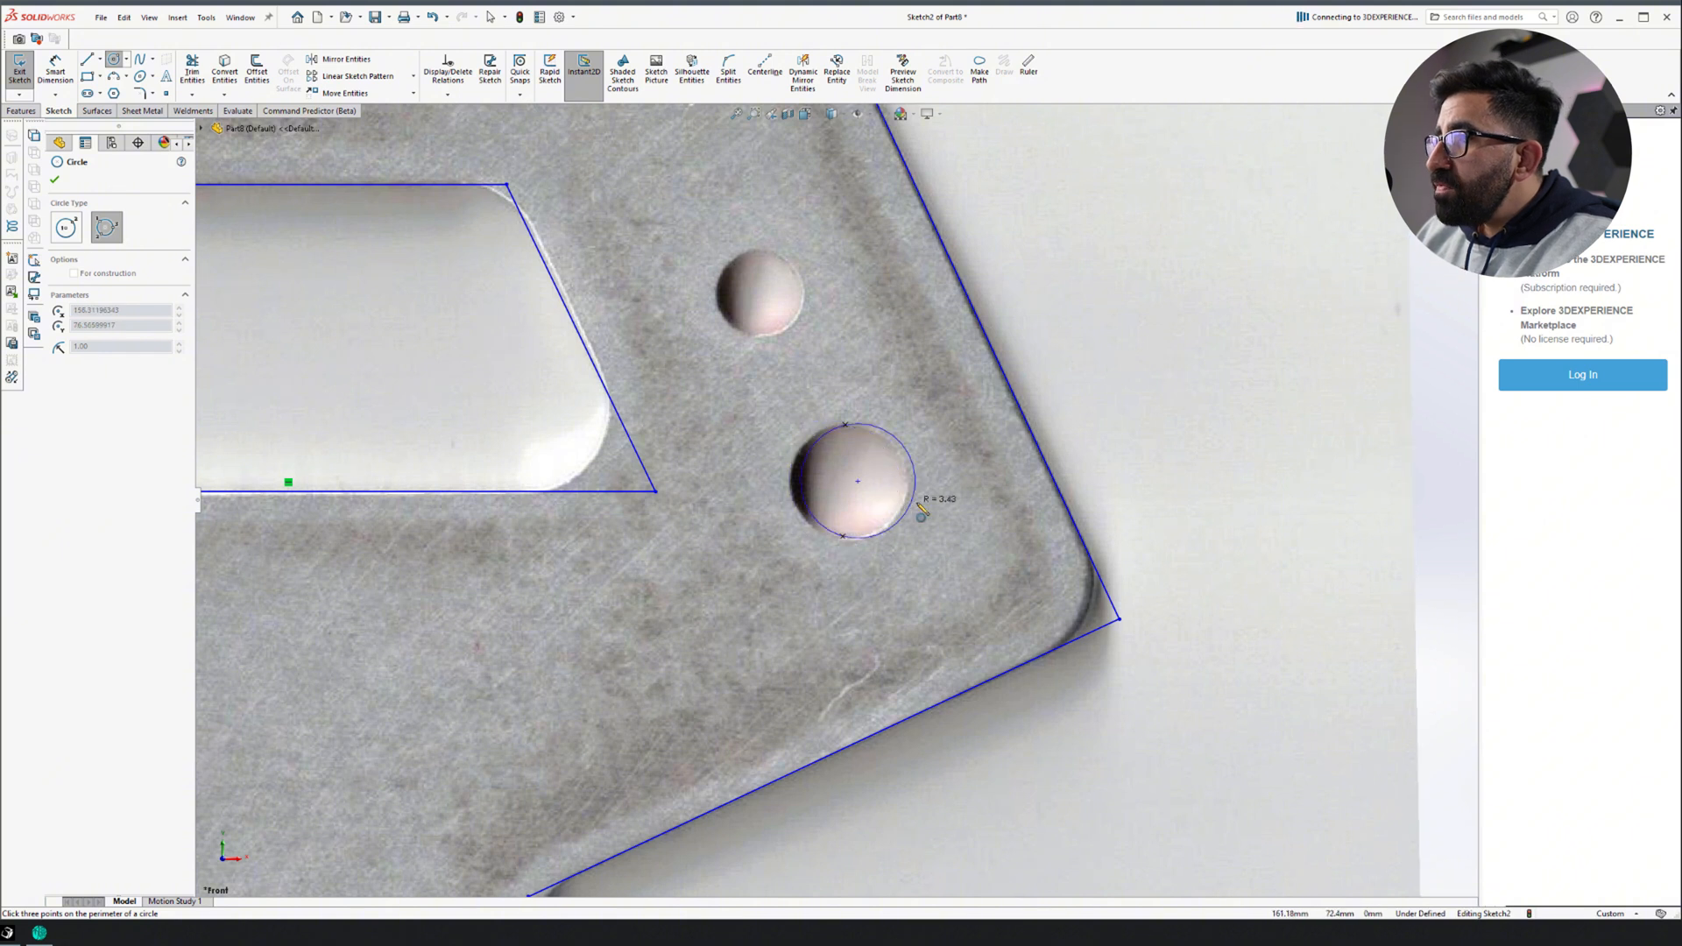
{"action": "left_click", "coordinate": [907, 506]}
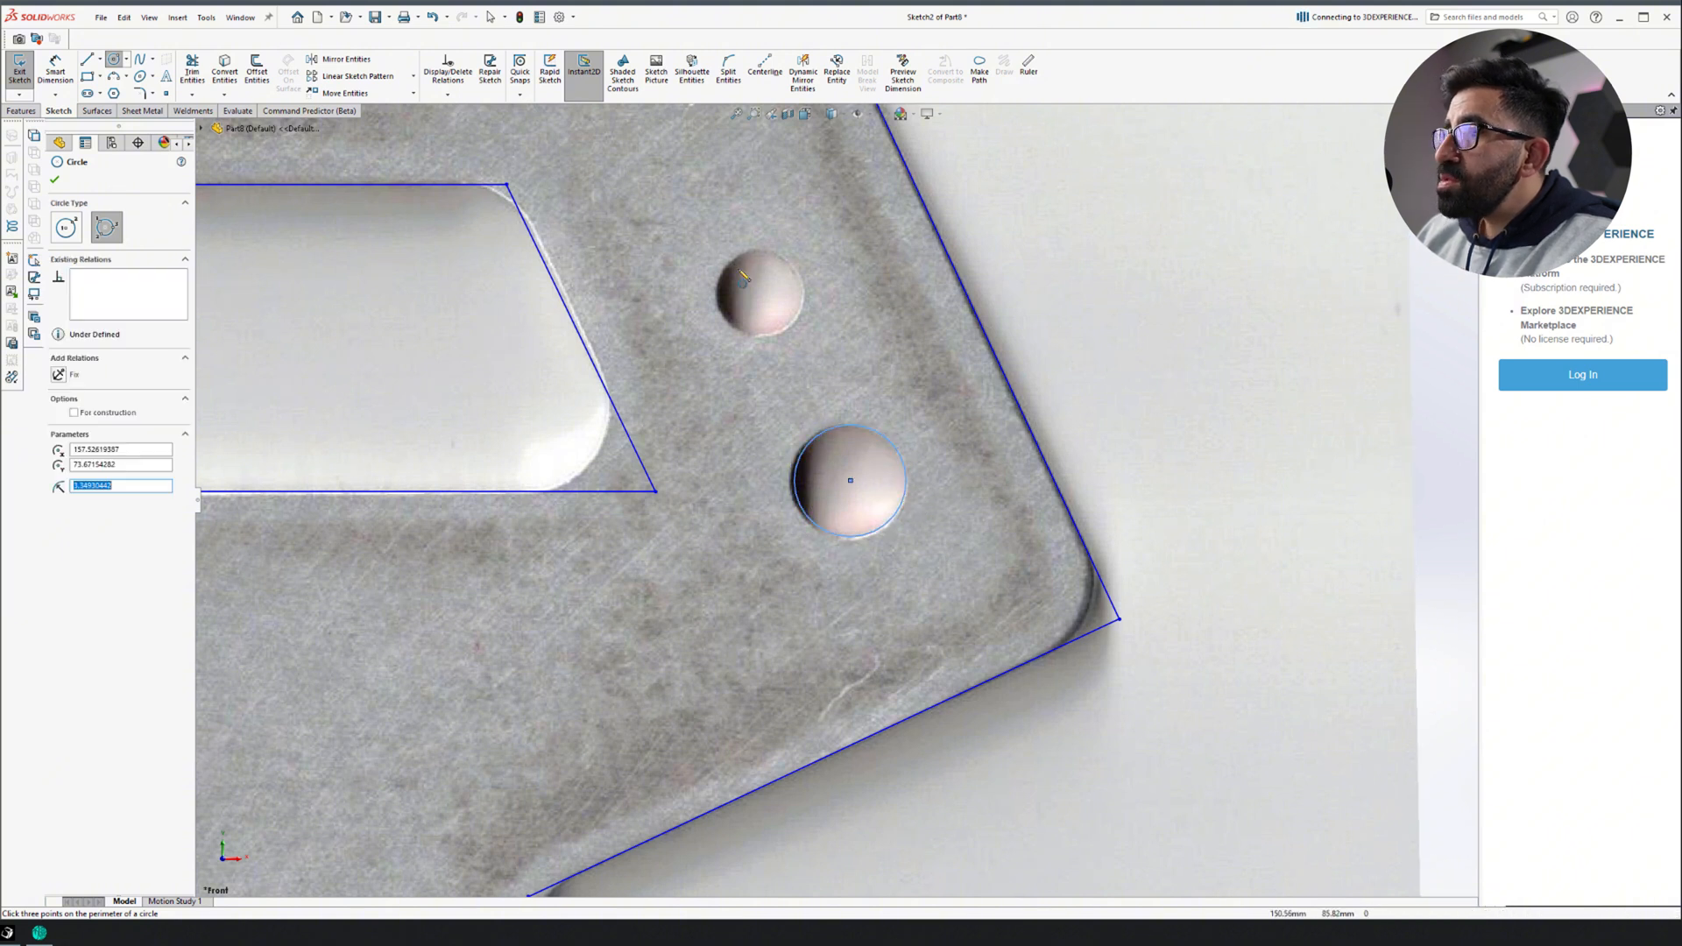
{"action": "left_click", "coordinate": [757, 249]}
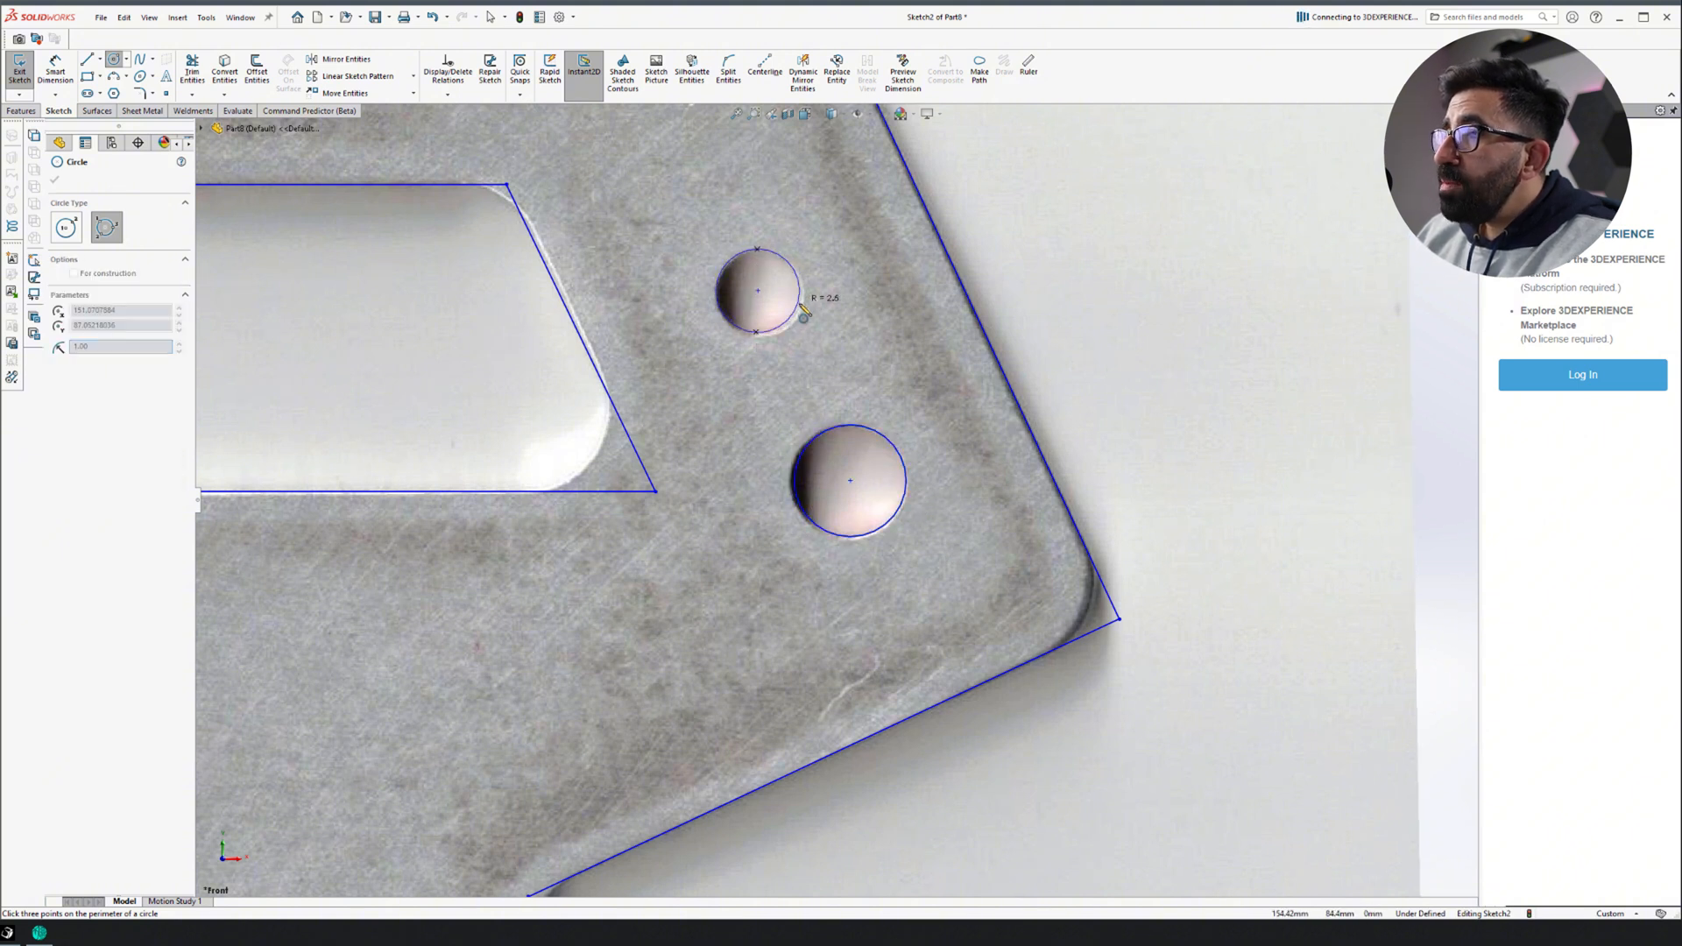
{"action": "key", "text": "Escape"}
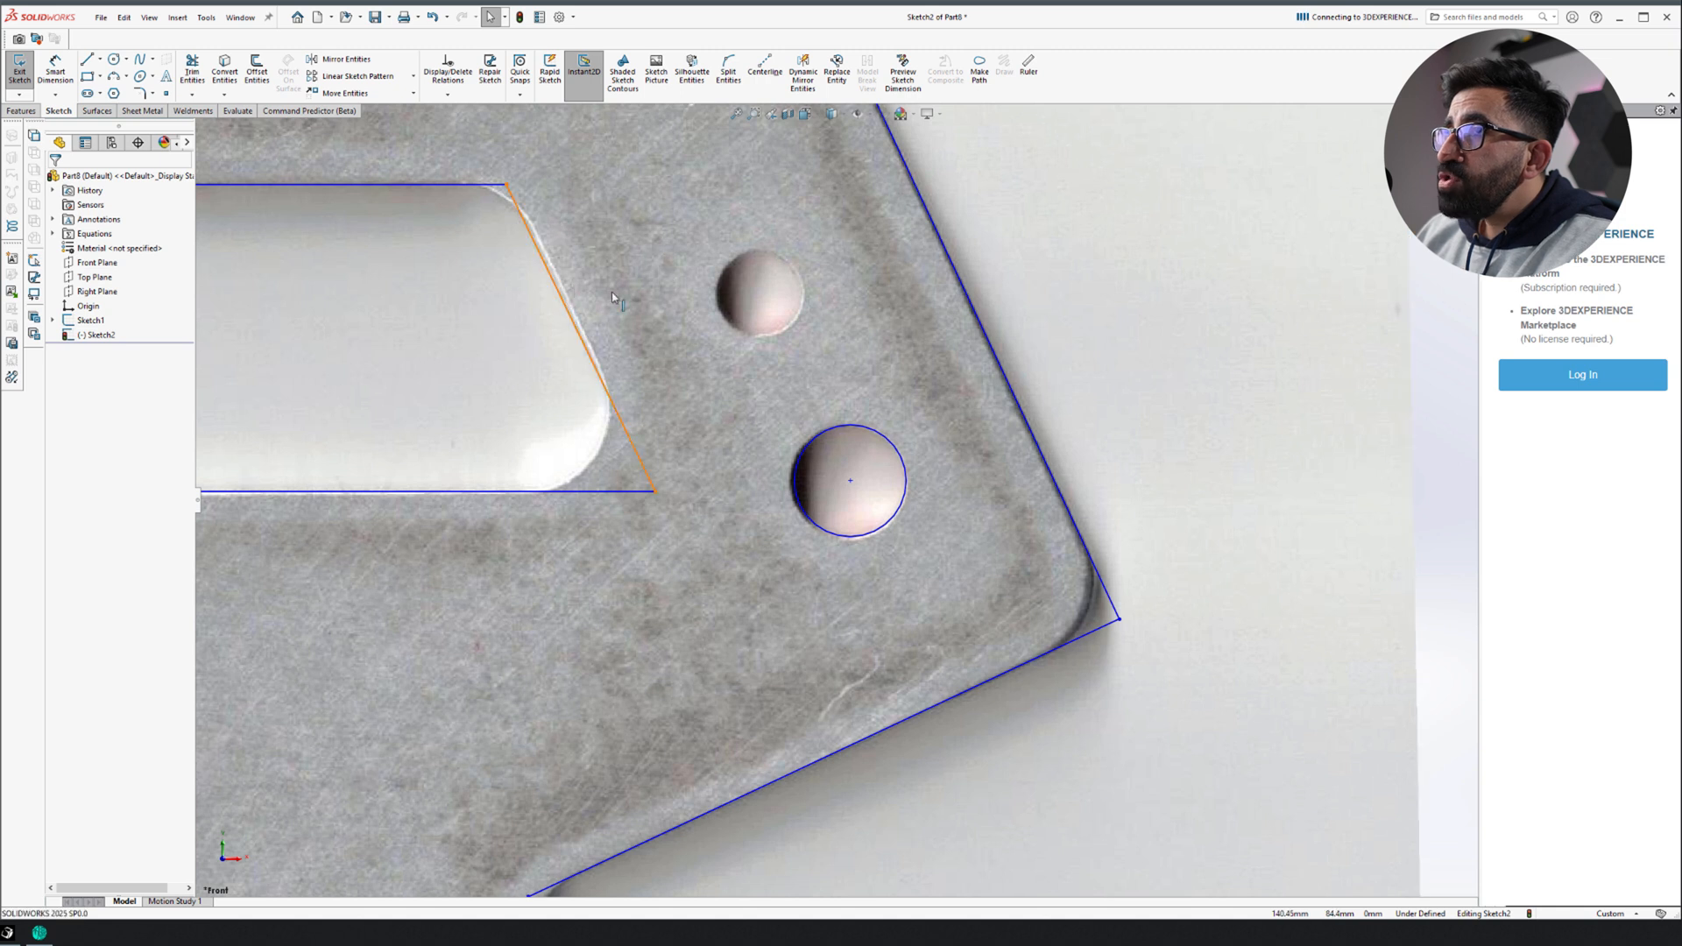
Shift the window's slanted line slightly outward onto the edge shown in the picture
{"action": "left_click_drag", "start_coordinate": [612, 297], "coordinate": [665, 297]}
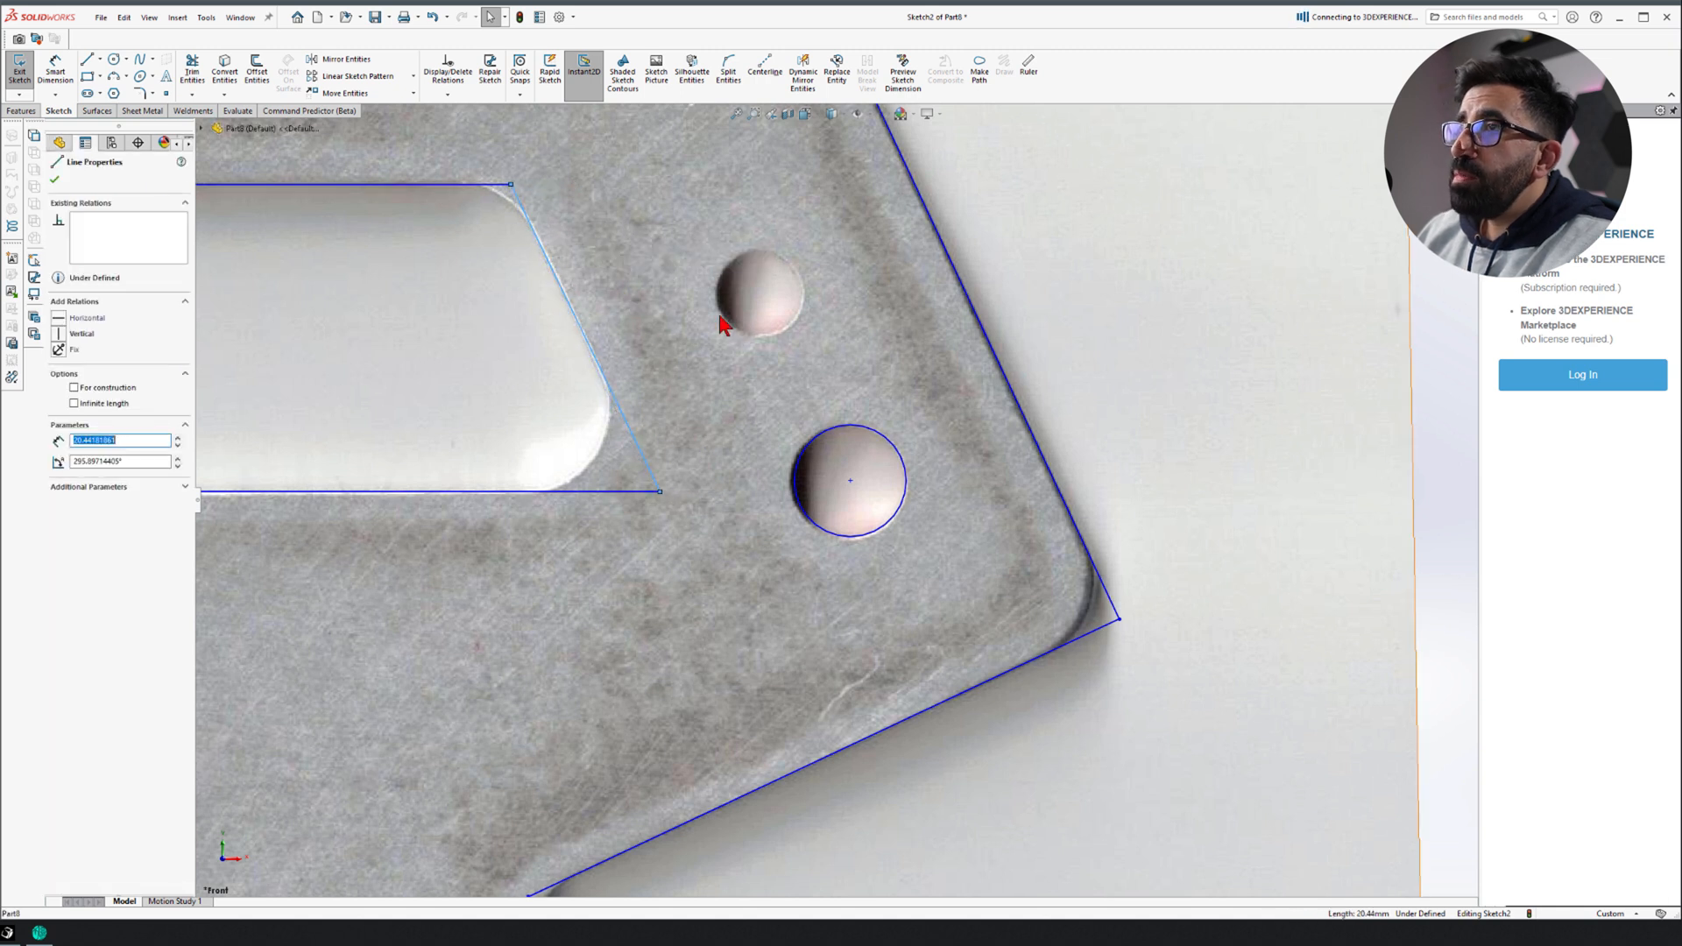
{"action": "key", "text": "Escape"}
{"action": "key", "text": "z"}
{"action": "key", "text": "z"}
{"action": "key", "text": "z"}
{"action": "scroll", "coordinate": [399, 386], "scroll_direction": "down", "scroll_amount": 5}
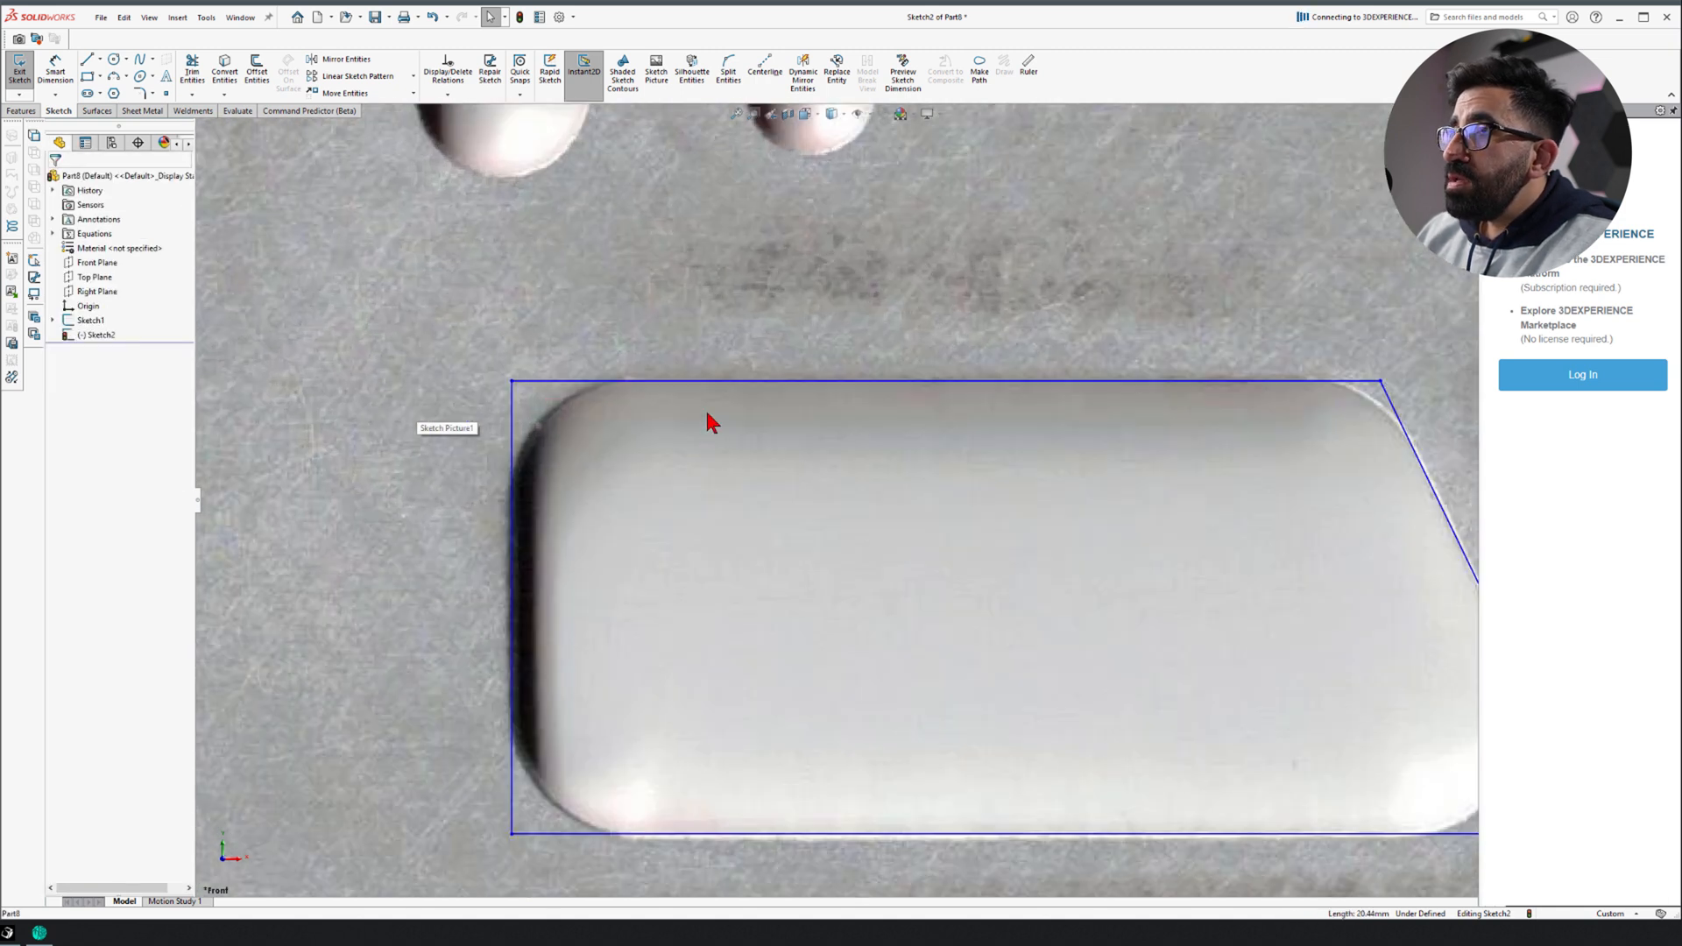
{"action": "scroll", "coordinate": [708, 414], "scroll_direction": "up", "scroll_amount": 6}
{"action": "scroll", "coordinate": [1141, 548], "scroll_direction": "down", "scroll_amount": 7}
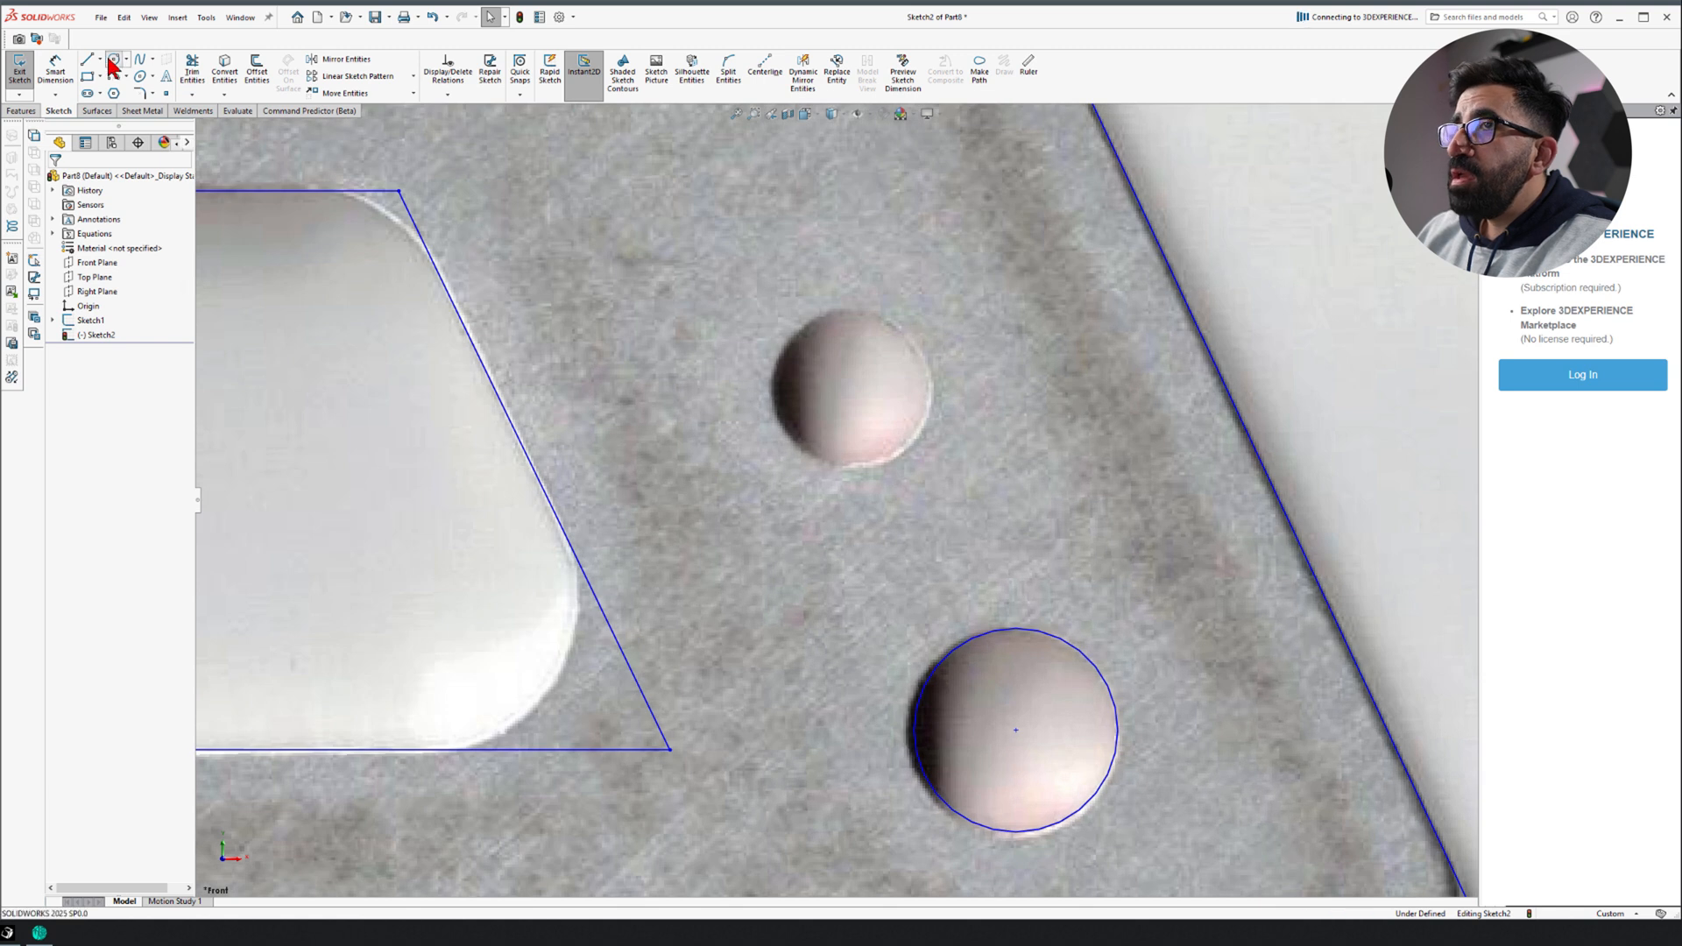
Draw a perimeter circle on the smaller hole near the pointed right end
{"action": "left_click", "coordinate": [113, 60]}
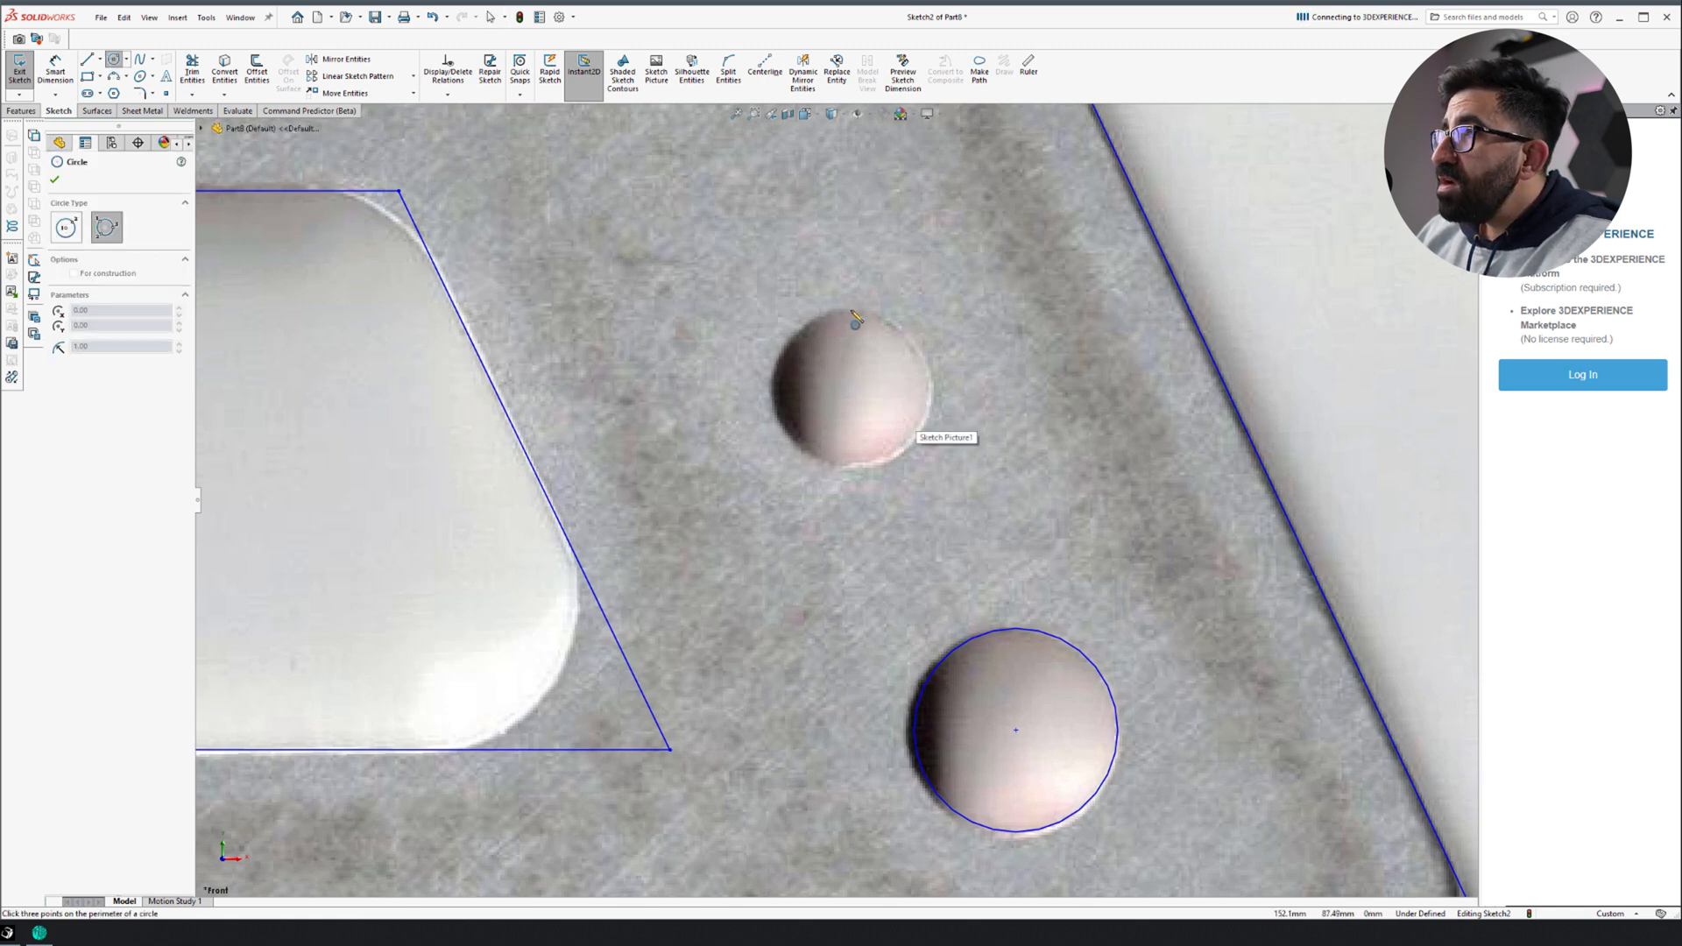
{"action": "left_click", "coordinate": [851, 312]}
{"action": "left_click", "coordinate": [822, 460]}
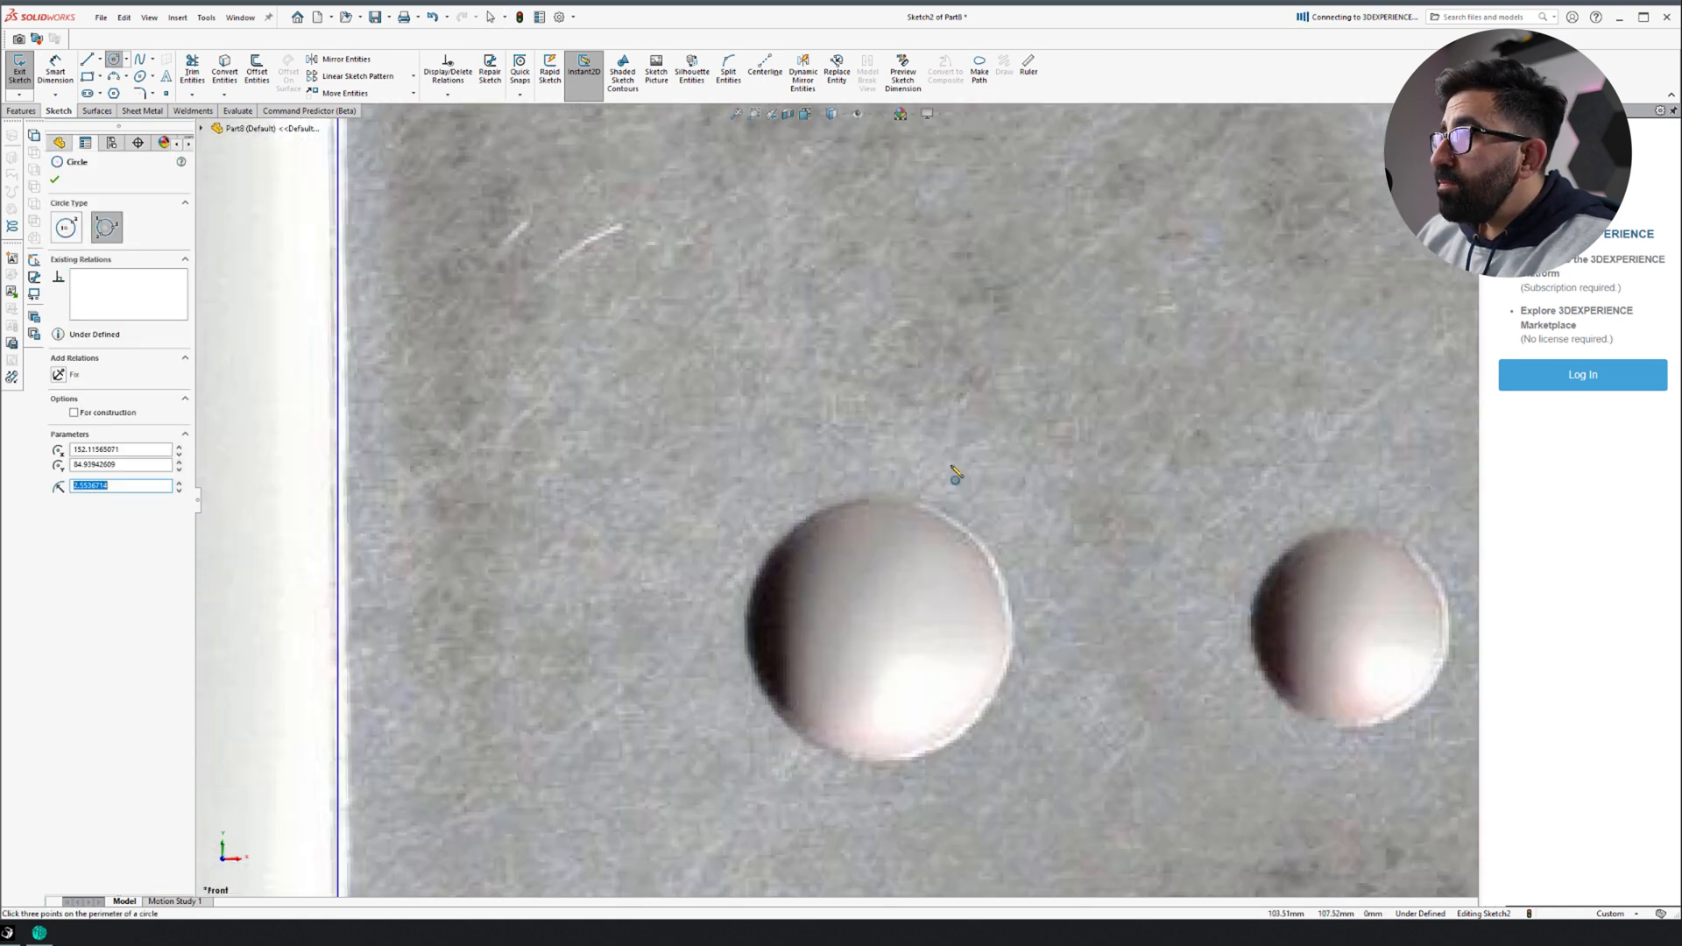
Draw a perimeter circle of about 2.55 mm radius on the small hole above the window and fit it to the hole's edge
{"action": "left_click", "coordinate": [938, 428]}
{"action": "left_click", "coordinate": [1058, 532]}
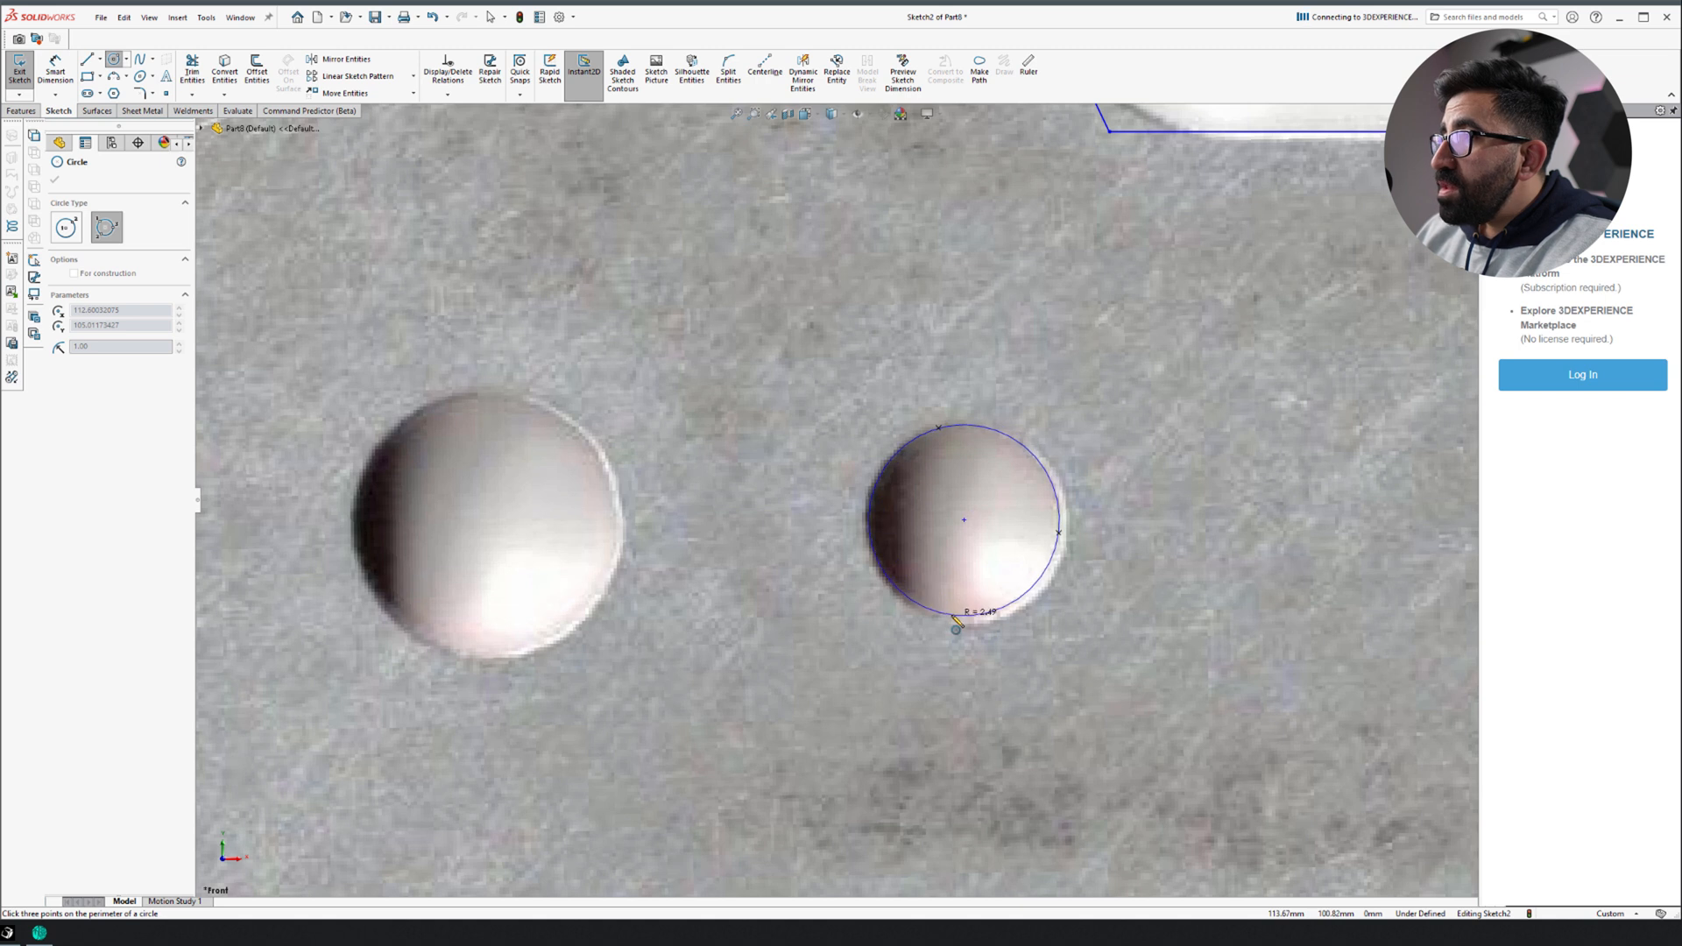
{"action": "left_click", "coordinate": [957, 624]}
{"action": "key", "text": "Escape"}
{"action": "left_click", "coordinate": [964, 522]}
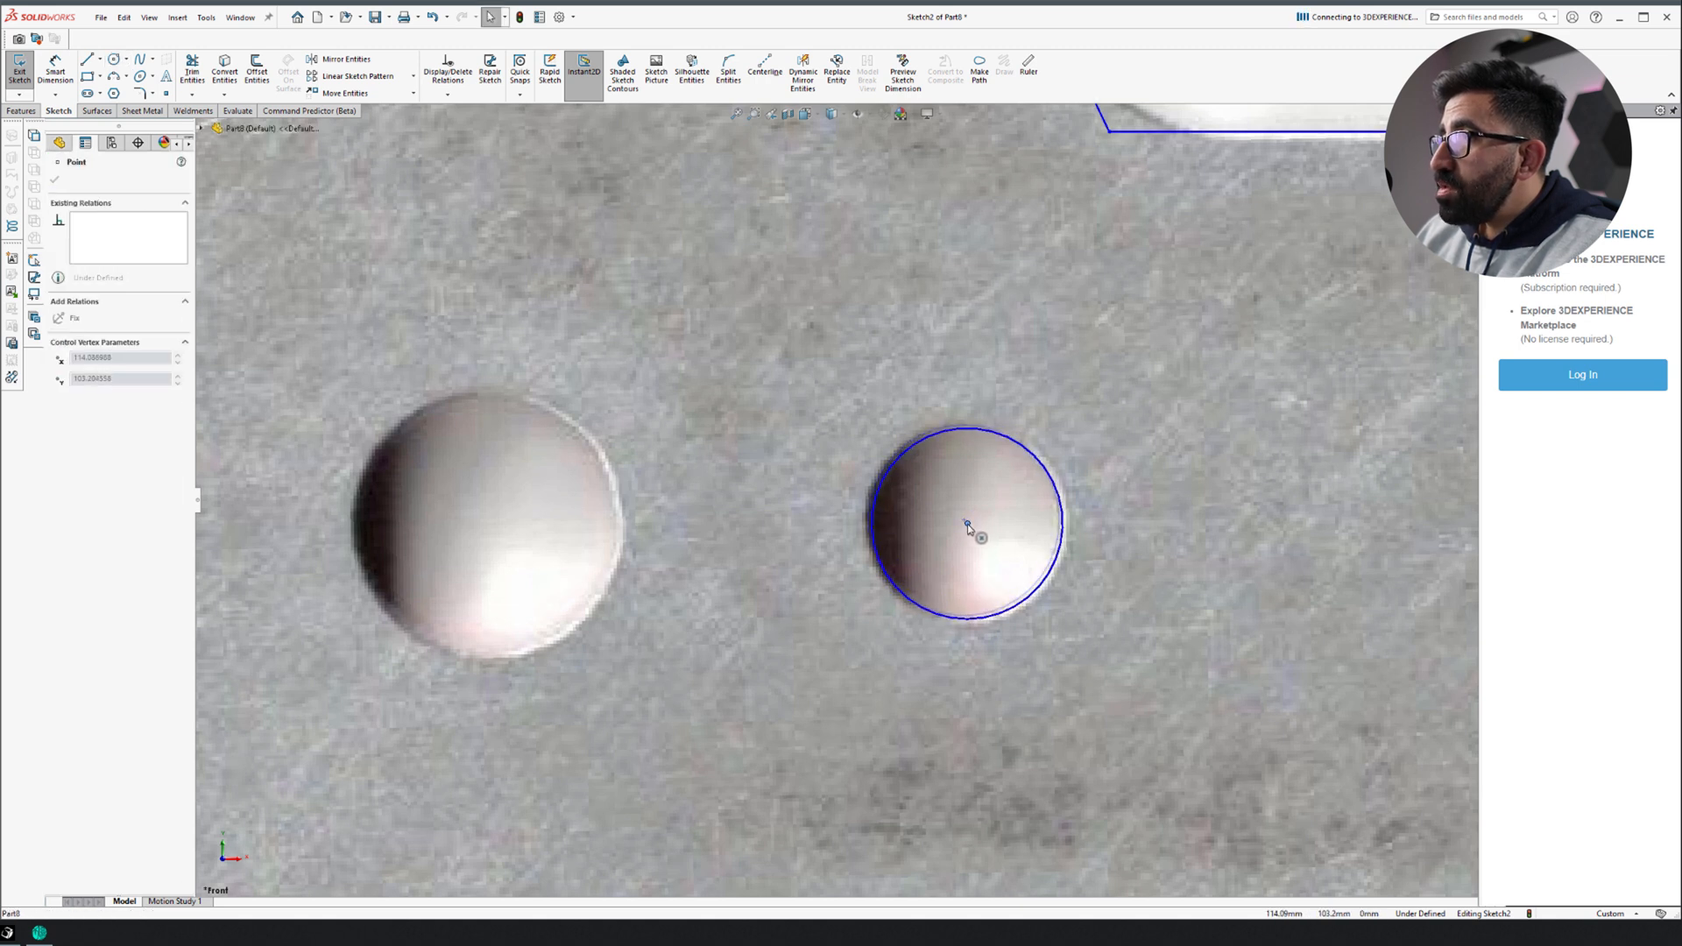
{"action": "left_click_drag", "start_coordinate": [931, 436], "coordinate": [913, 403]}
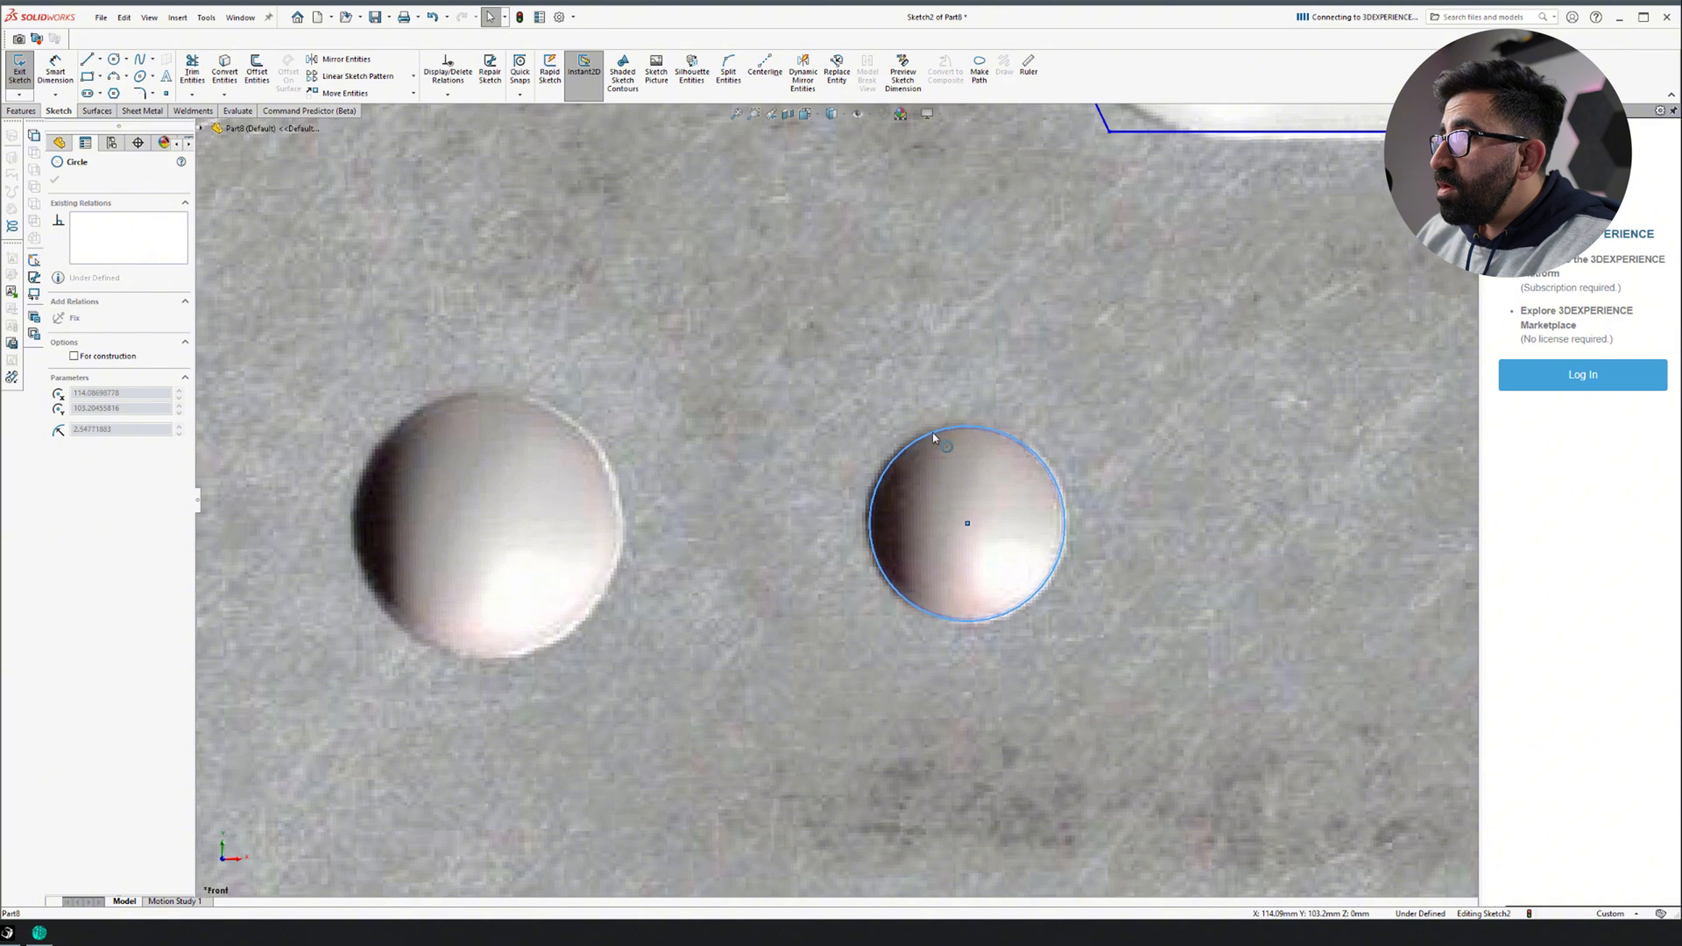
{"action": "scroll", "coordinate": [993, 556], "scroll_direction": "up", "scroll_amount": 10}
{"action": "key", "text": "Escape"}
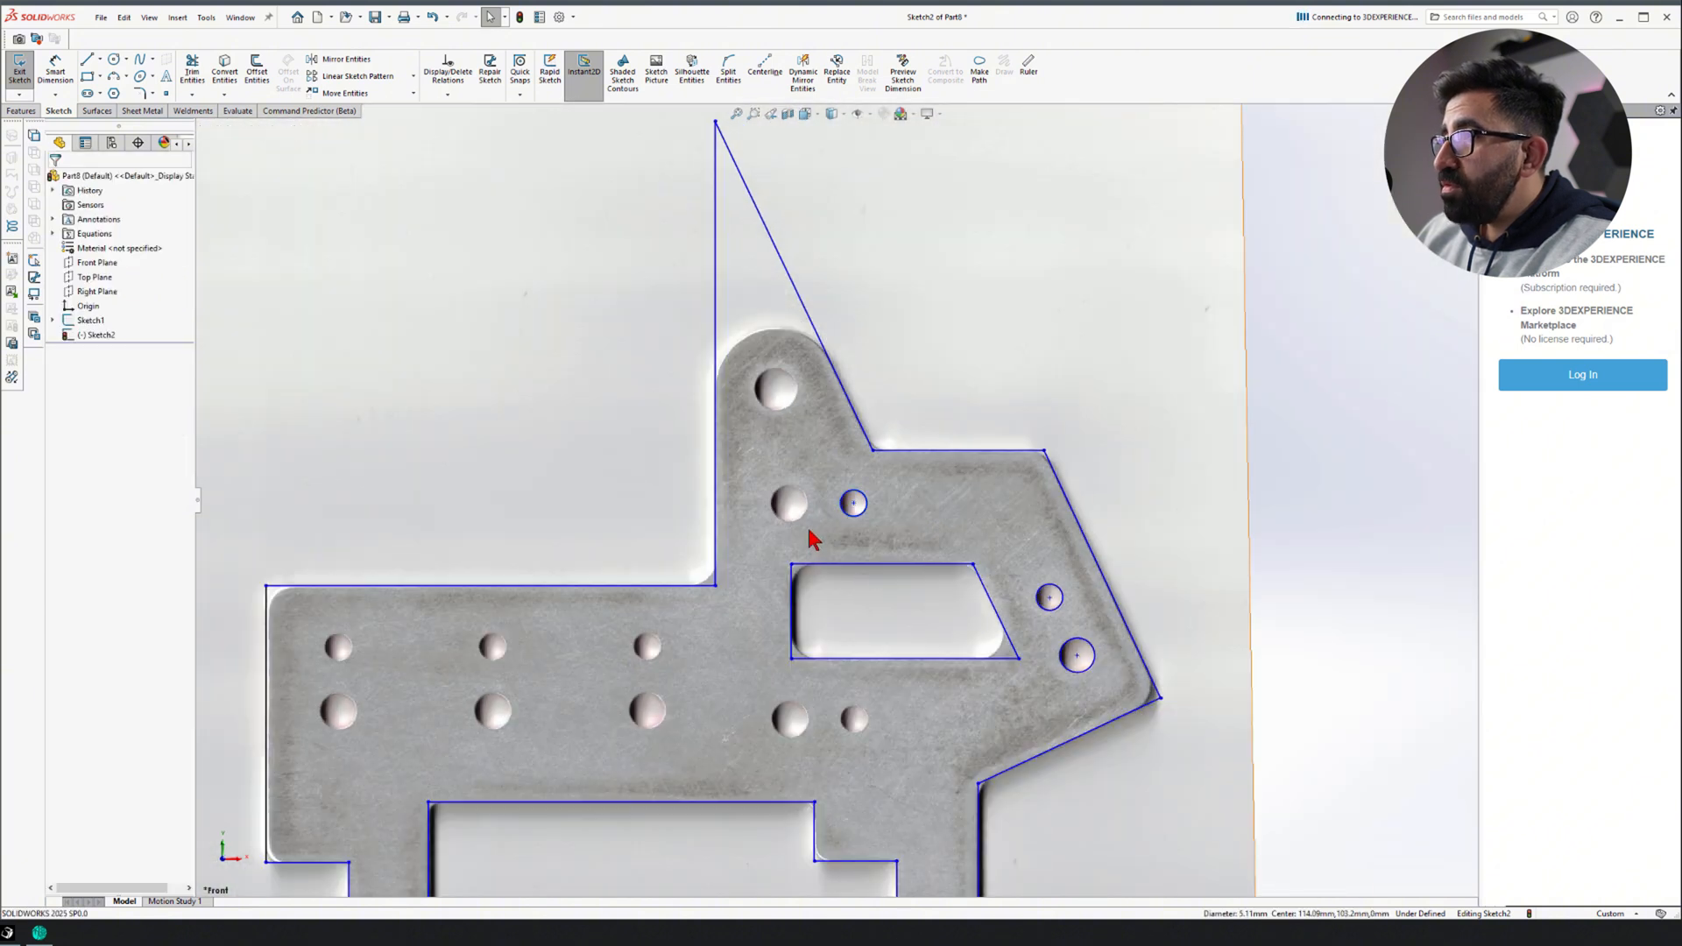
Draw perimeter circles on the larger hole above the window and on the hole in the rounded top end, the latter about 7.9 mm across
{"action": "scroll", "coordinate": [780, 521], "scroll_direction": "down", "scroll_amount": 8}
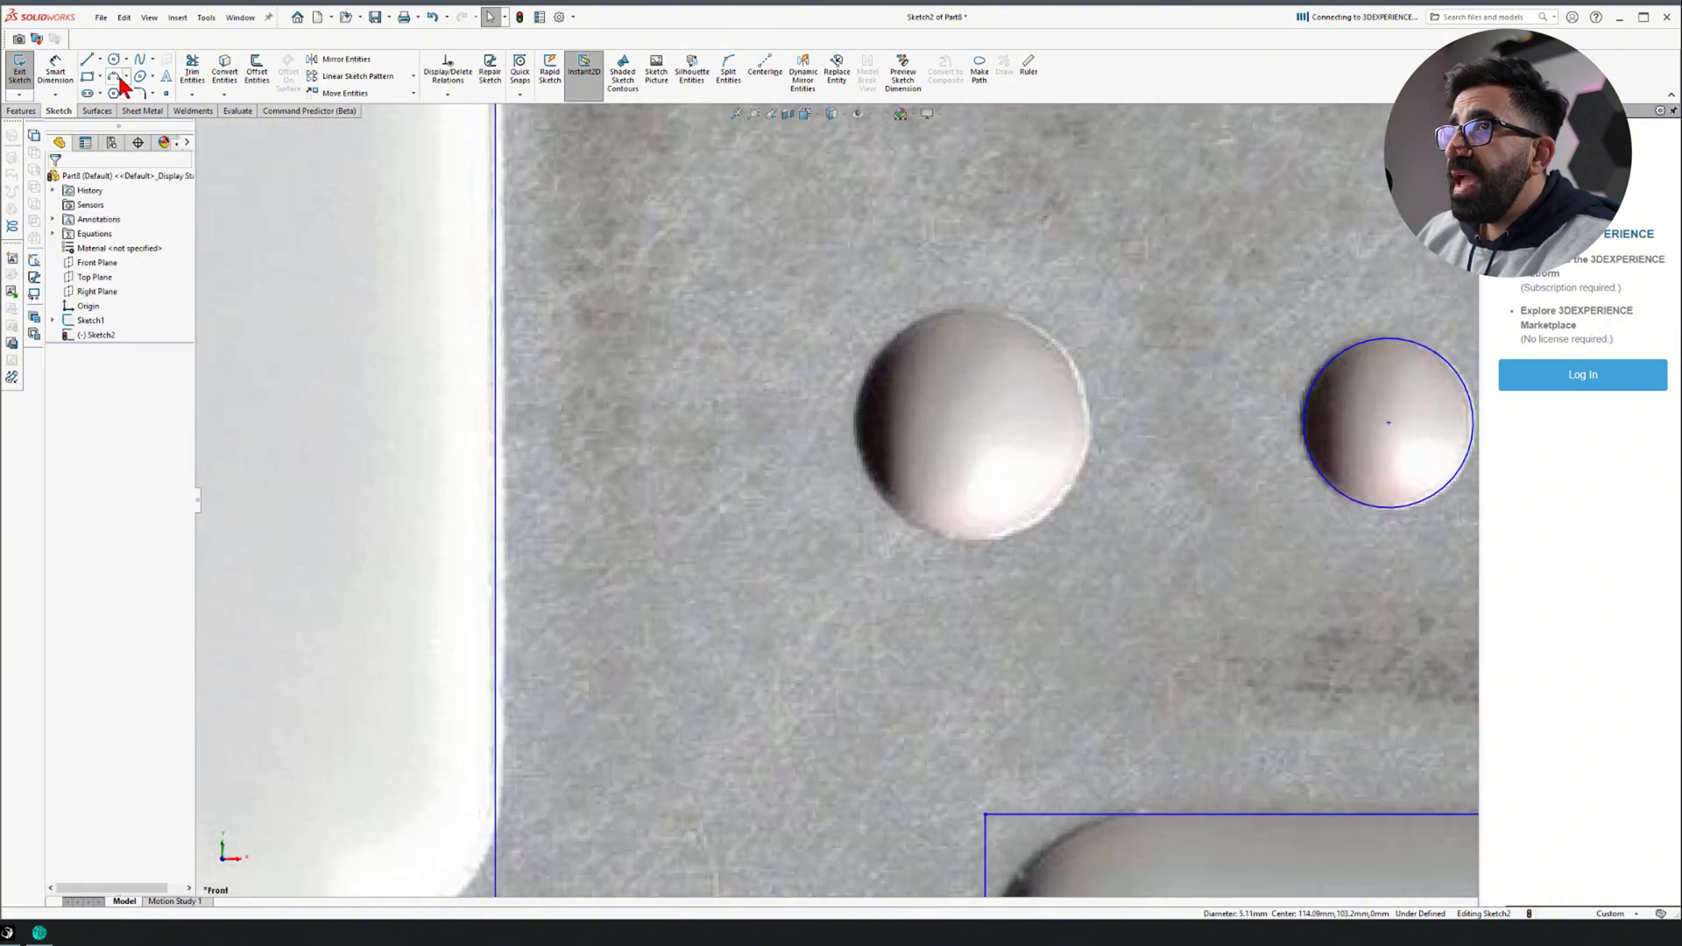
{"action": "left_click", "coordinate": [114, 62]}
{"action": "left_click", "coordinate": [106, 229]}
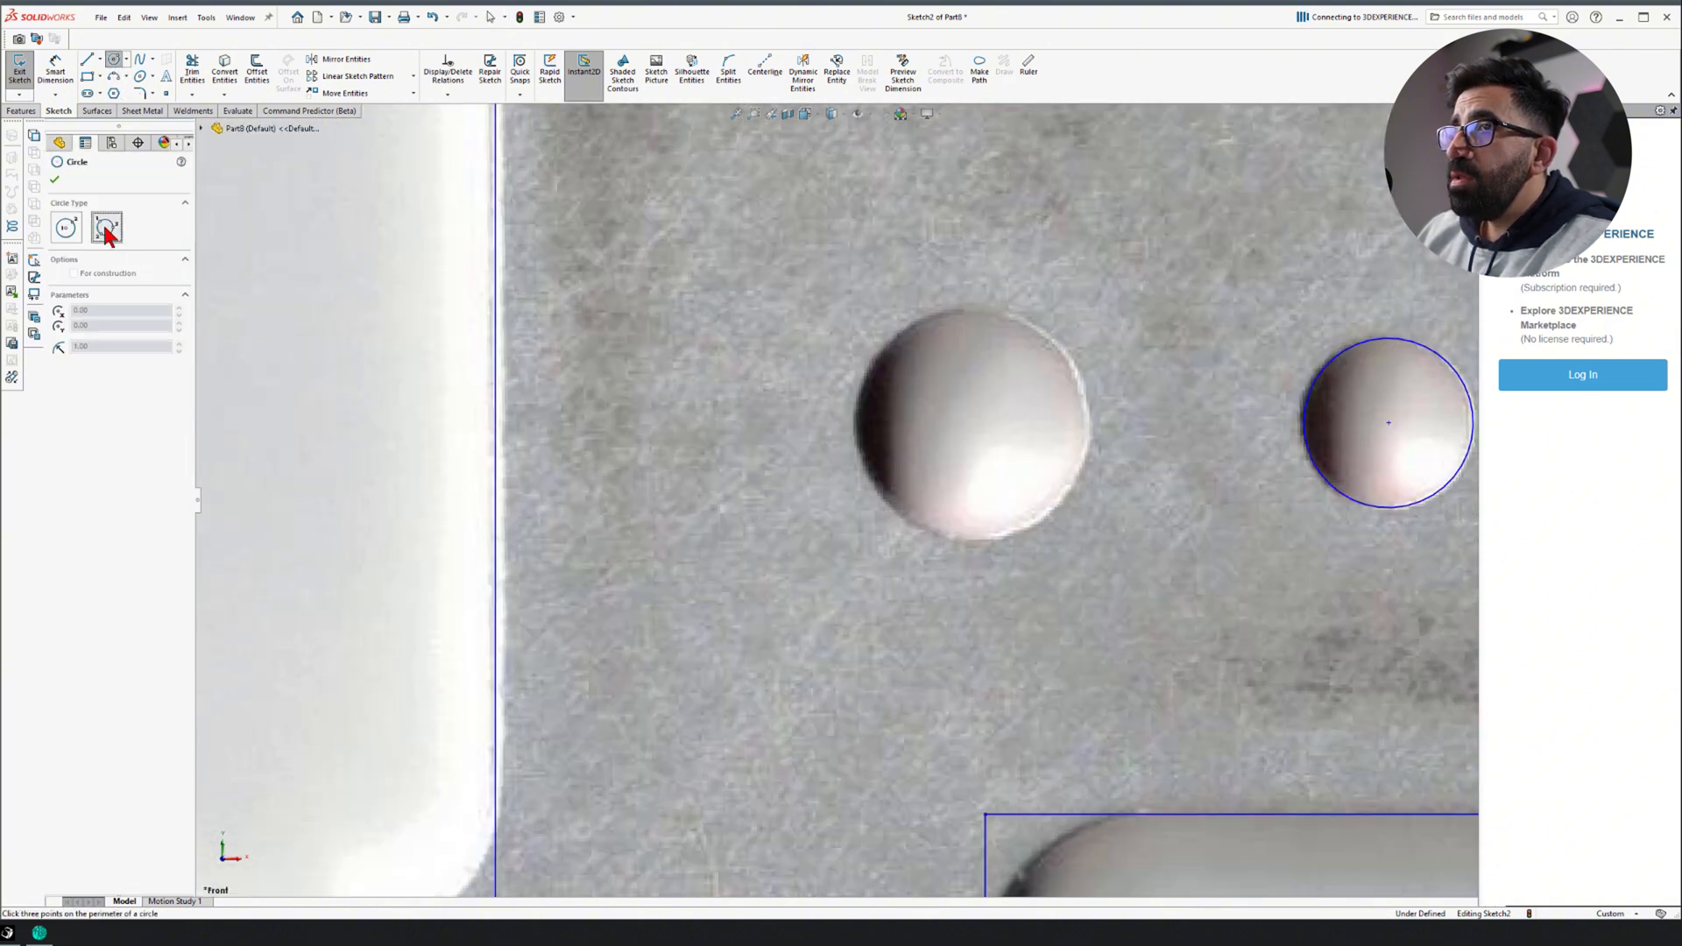
{"action": "left_click", "coordinate": [895, 340]}
{"action": "left_click", "coordinate": [1086, 438]}
{"action": "left_click", "coordinate": [974, 511]}
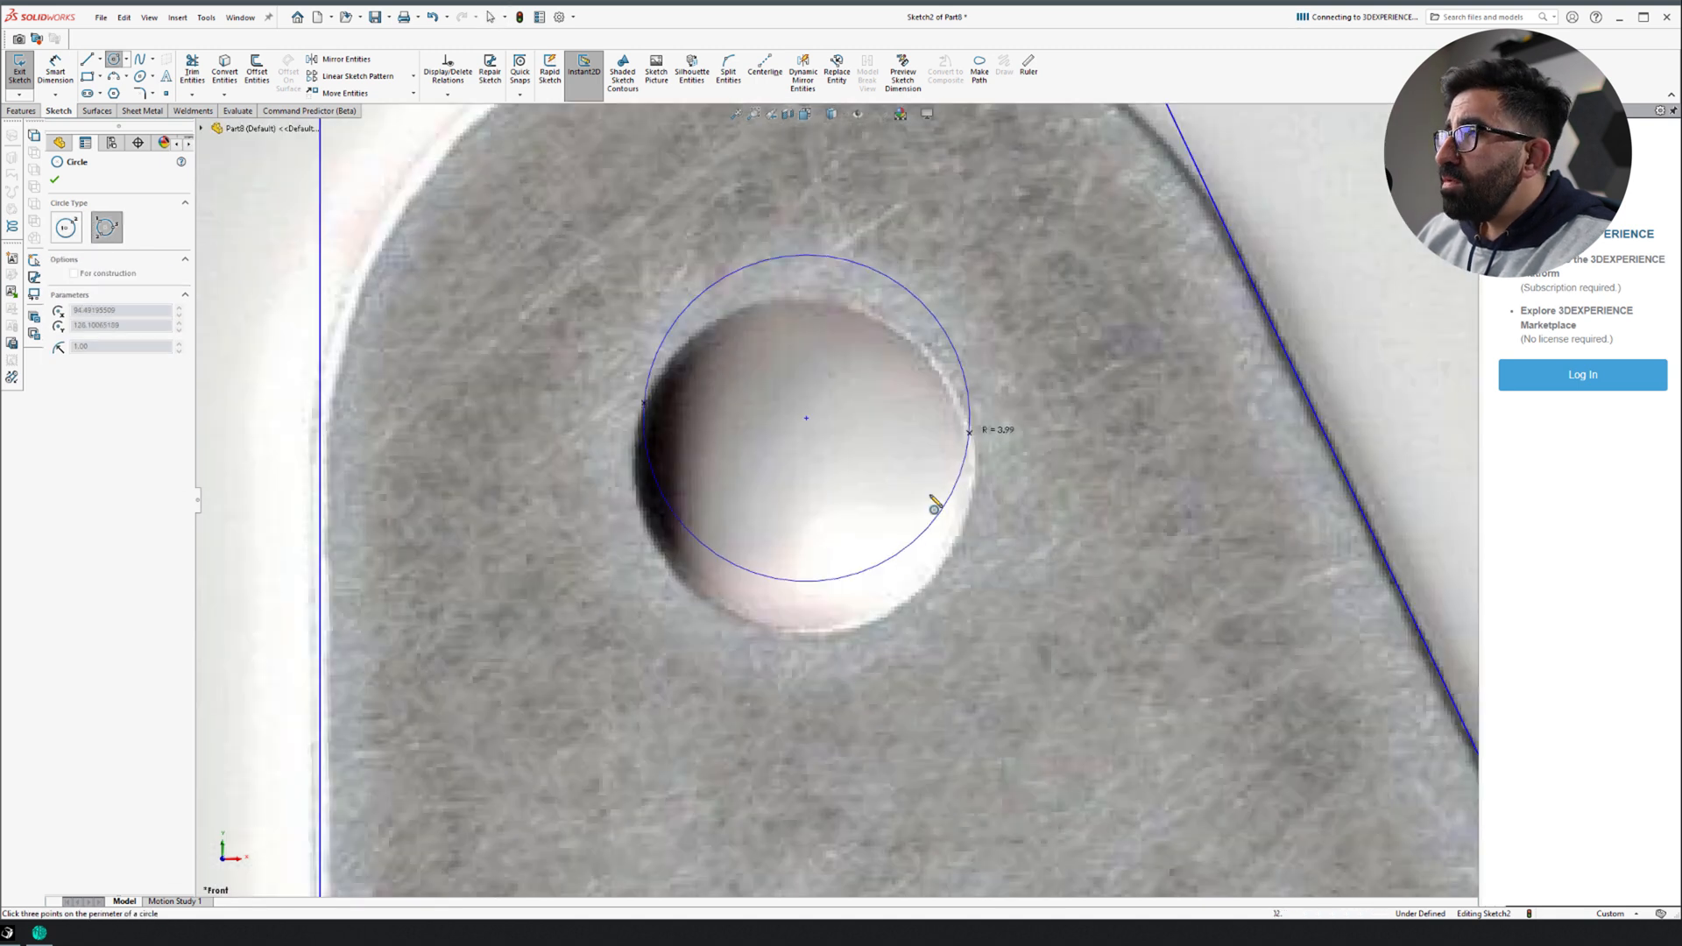
{"action": "left_click", "coordinate": [935, 499]}
{"action": "left_click", "coordinate": [911, 346]}
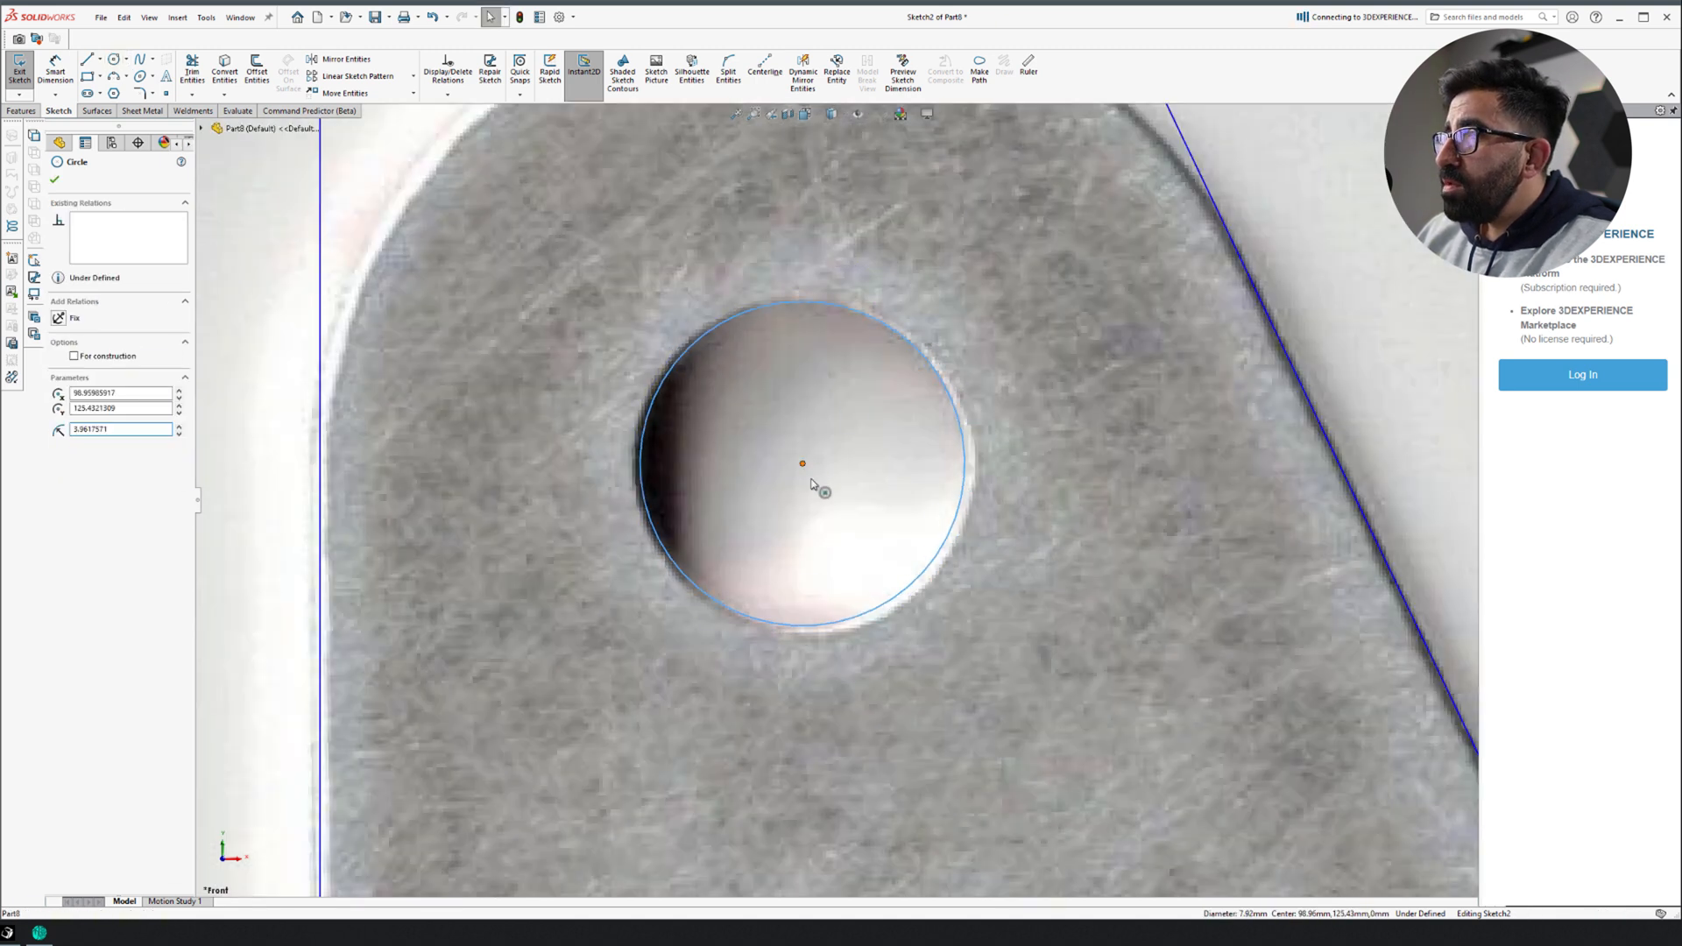
Draw a corner rectangle about 6.2 mm high over the right foot's small slot and stretch its vertical sides to the slot's edges
{"action": "left_click", "coordinate": [713, 364]}
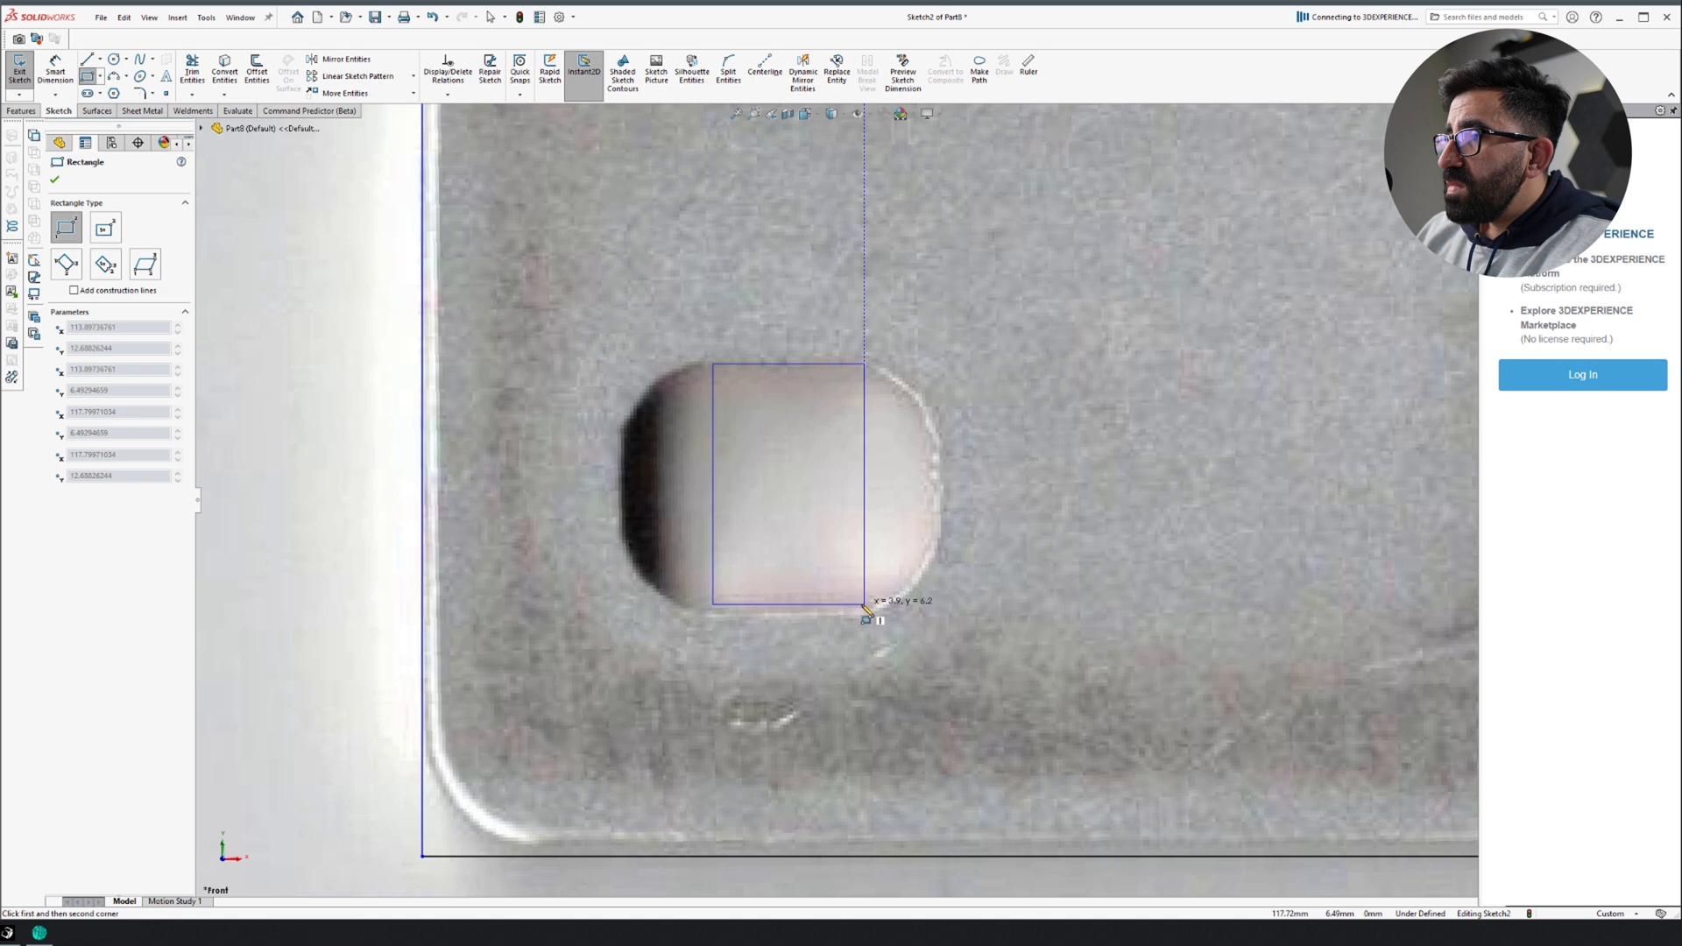
{"action": "left_click", "coordinate": [864, 605]}
{"action": "key", "text": "Escape"}
{"action": "left_click_drag", "start_coordinate": [912, 469], "coordinate": [961, 488]}
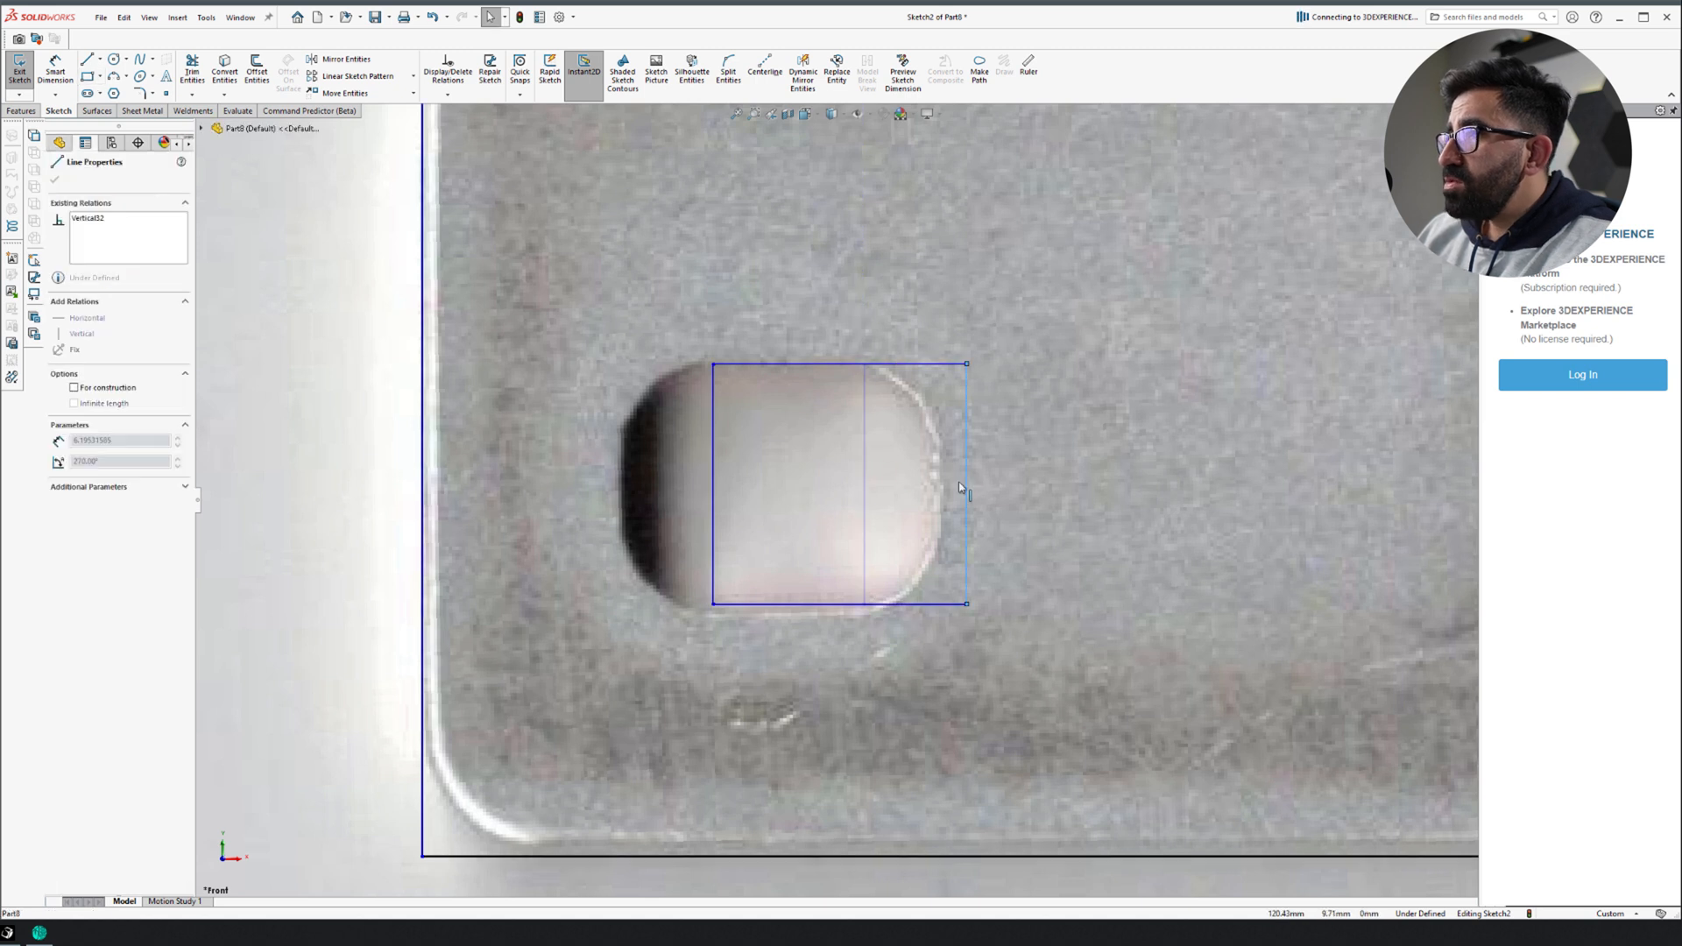
{"action": "left_click_drag", "start_coordinate": [713, 491], "coordinate": [620, 487]}
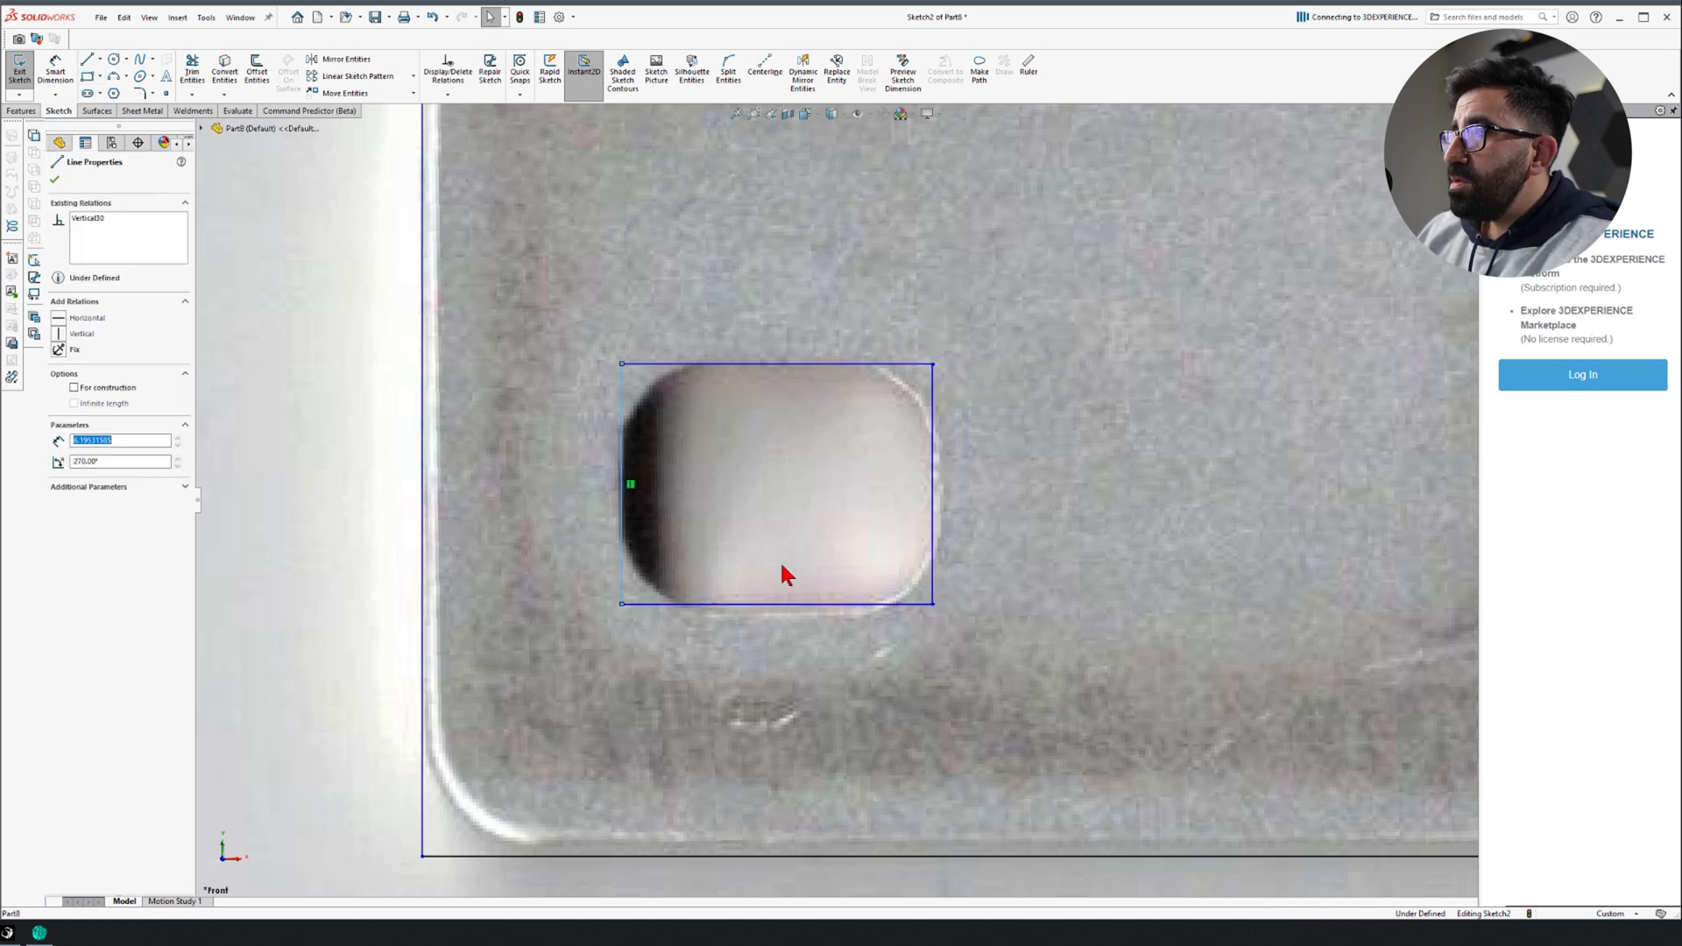
{"action": "scroll", "coordinate": [780, 560], "scroll_direction": "up", "scroll_amount": 7}
{"action": "key", "text": "Escape"}
{"action": "scroll", "coordinate": [997, 554], "scroll_direction": "up", "scroll_amount": 7}
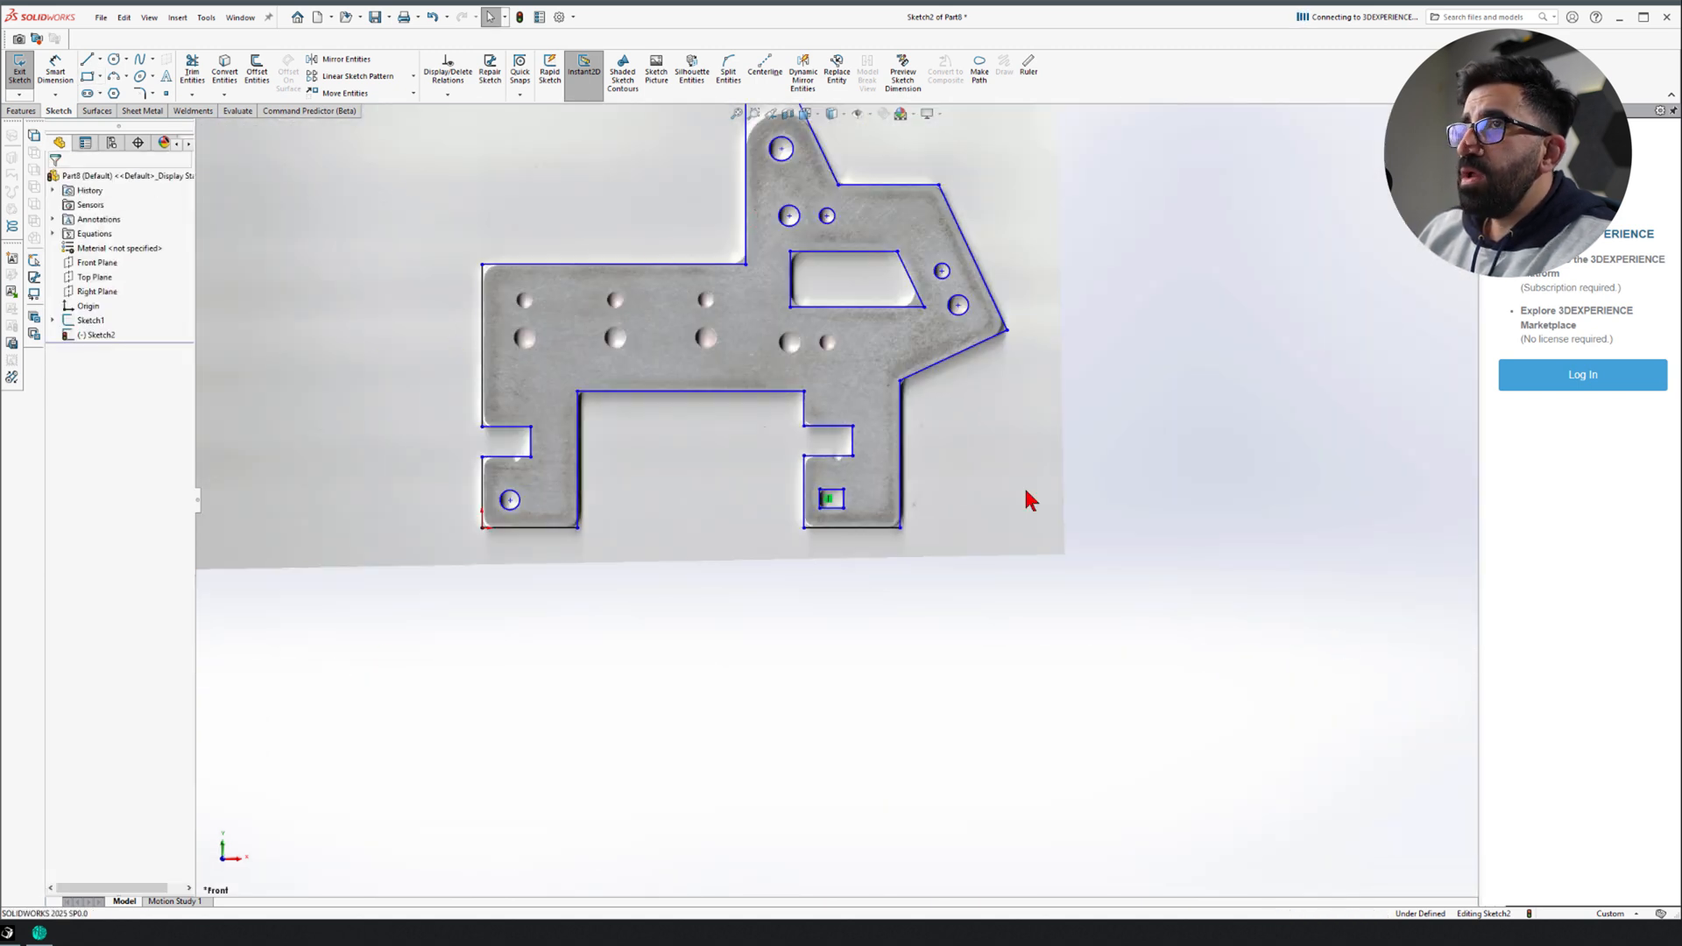
Draw perimeter circles on the remaining holes in the two rows across the plate's body
{"action": "left_click", "coordinate": [115, 60]}
{"action": "left_click", "coordinate": [106, 228]}
{"action": "scroll", "coordinate": [525, 307], "scroll_direction": "down", "scroll_amount": 9}
{"action": "scroll", "coordinate": [648, 382], "scroll_direction": "down", "scroll_amount": 4}
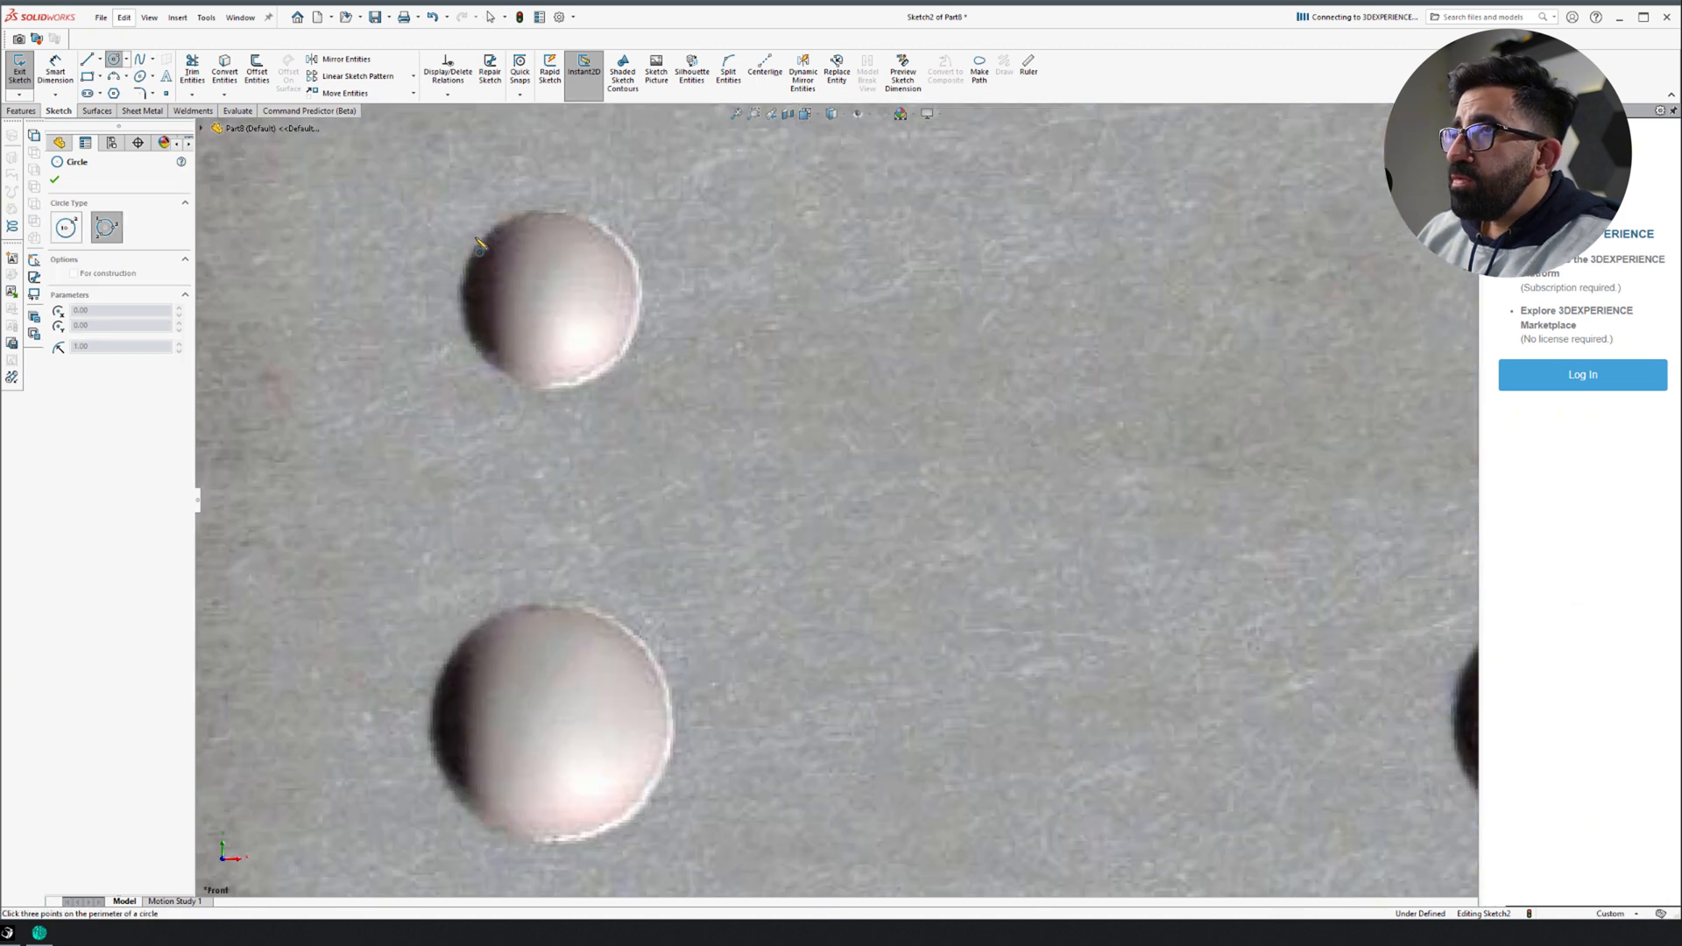
{"action": "left_click", "coordinate": [646, 292]}
{"action": "scroll", "coordinate": [751, 581], "scroll_direction": "up", "scroll_amount": 2}
{"action": "scroll", "coordinate": [714, 570], "scroll_direction": "down", "scroll_amount": 4}
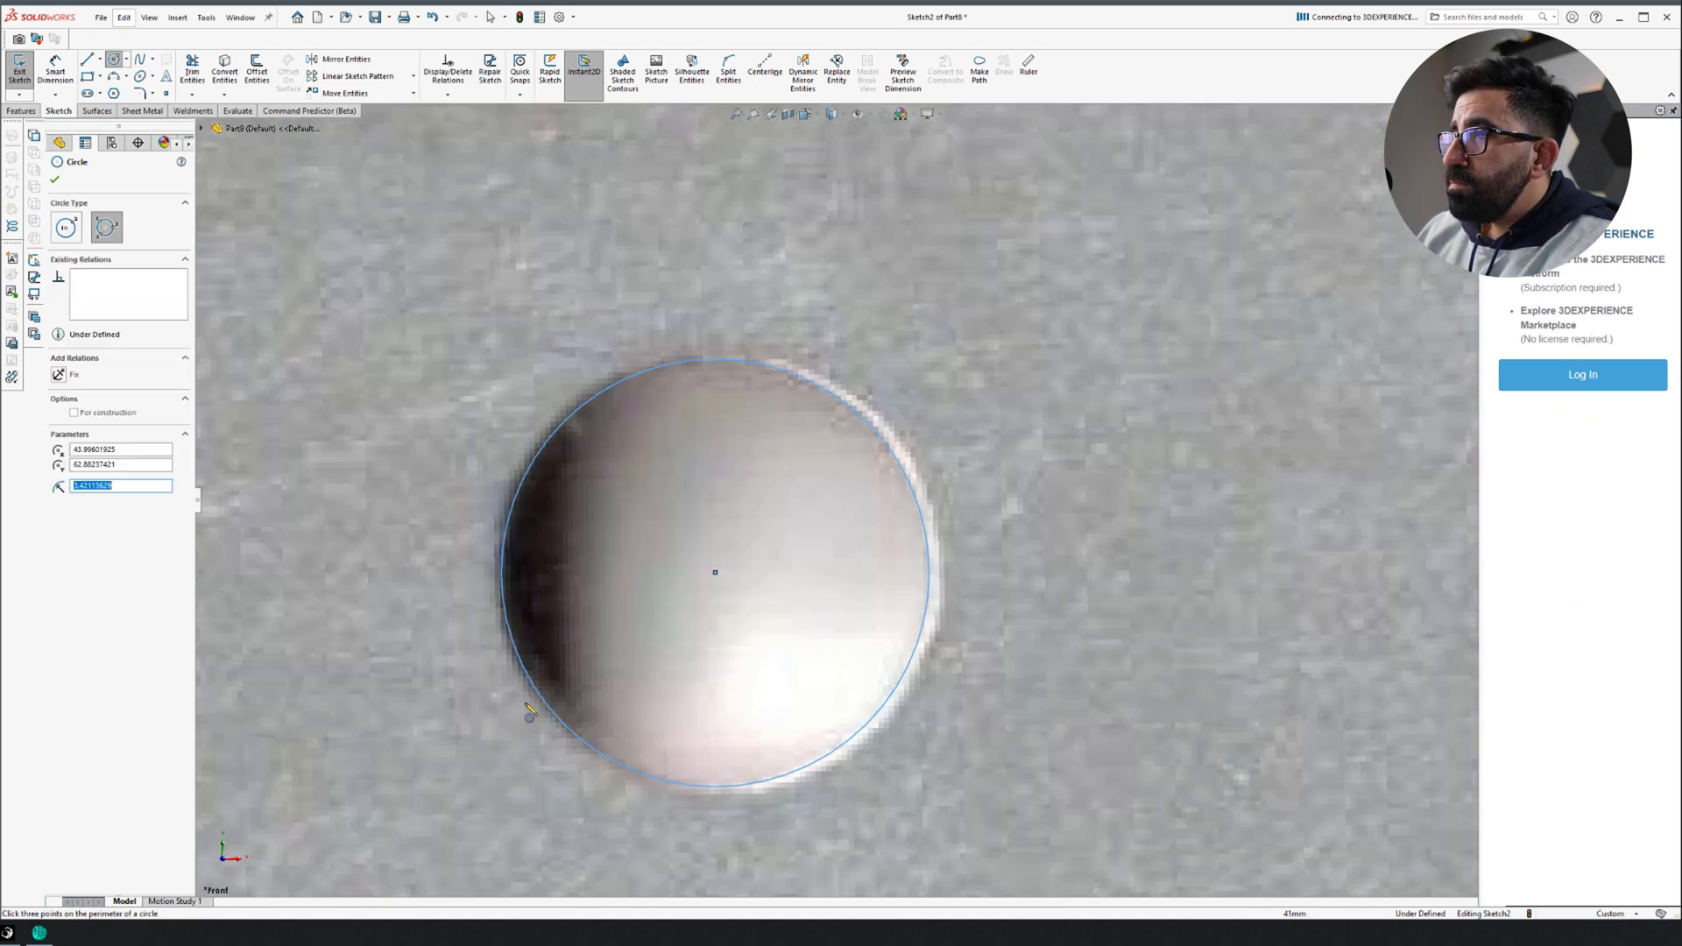
{"action": "scroll", "coordinate": [795, 480], "scroll_direction": "up", "scroll_amount": 10}
{"action": "key", "text": "Escape"}
Shift the right leg's outer vertical line onto the plate's edge shown in the picture
{"action": "scroll", "coordinate": [956, 736], "scroll_direction": "down", "scroll_amount": 10}
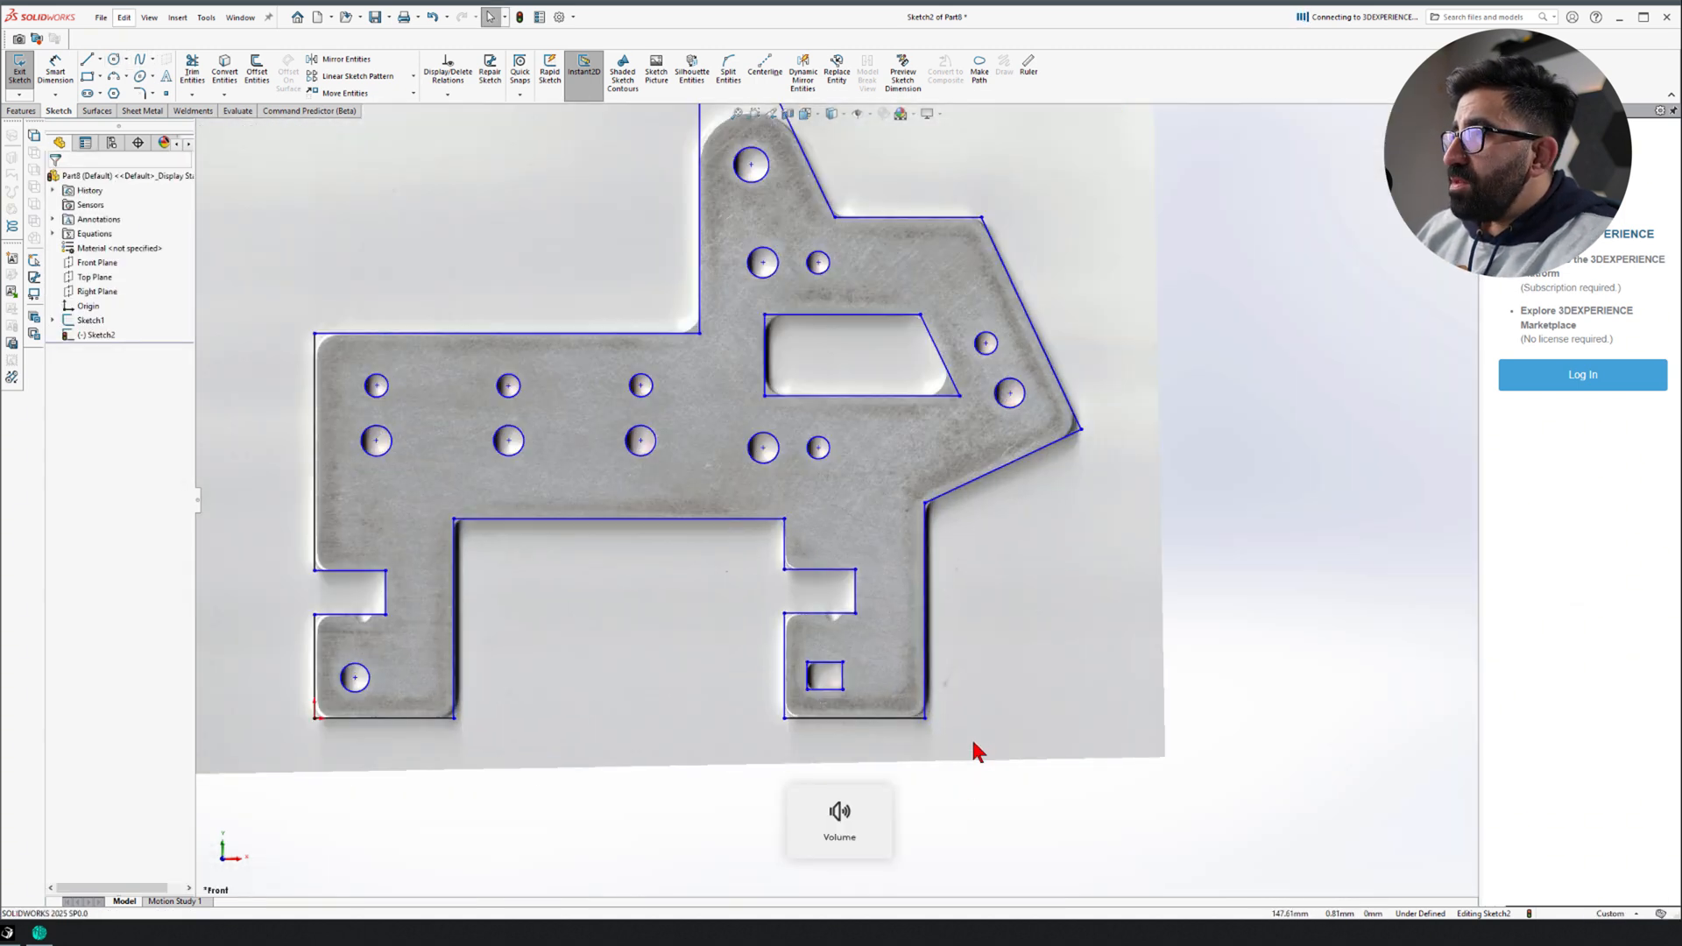
{"action": "left_click", "coordinate": [843, 491]}
{"action": "left_click_drag", "start_coordinate": [838, 490], "coordinate": [820, 492]}
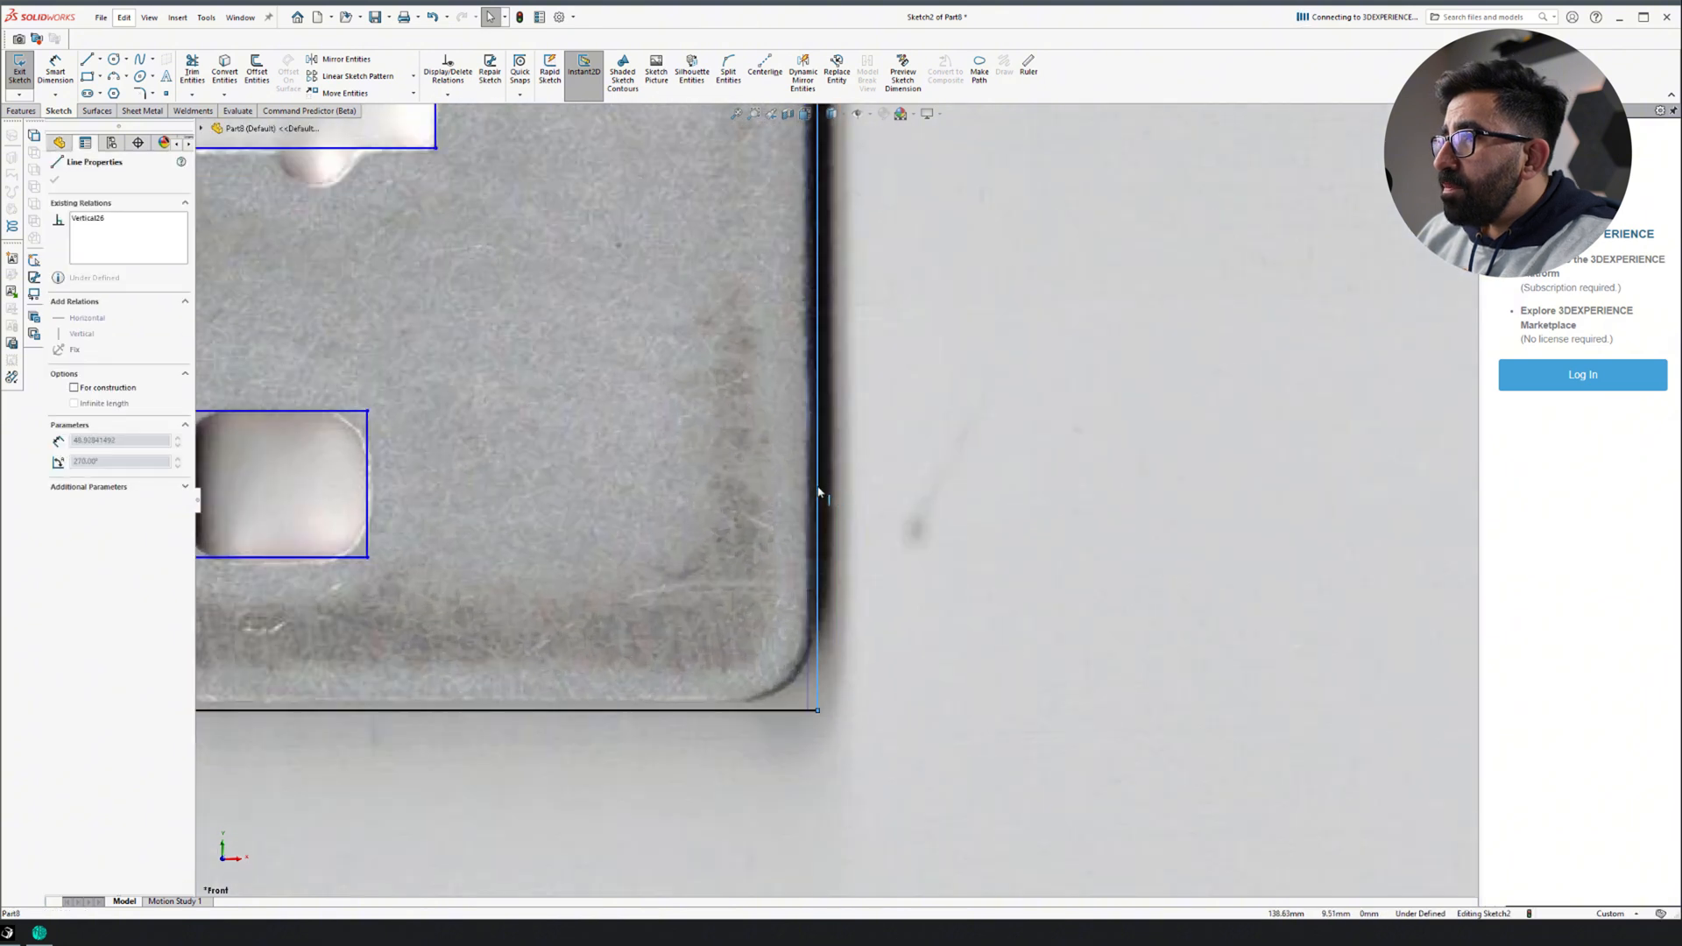
{"action": "scroll", "coordinate": [882, 318], "scroll_direction": "up", "scroll_amount": 8}
{"action": "scroll", "coordinate": [796, 376], "scroll_direction": "down", "scroll_amount": 10}
{"action": "left_click_drag", "start_coordinate": [797, 376], "coordinate": [785, 386]}
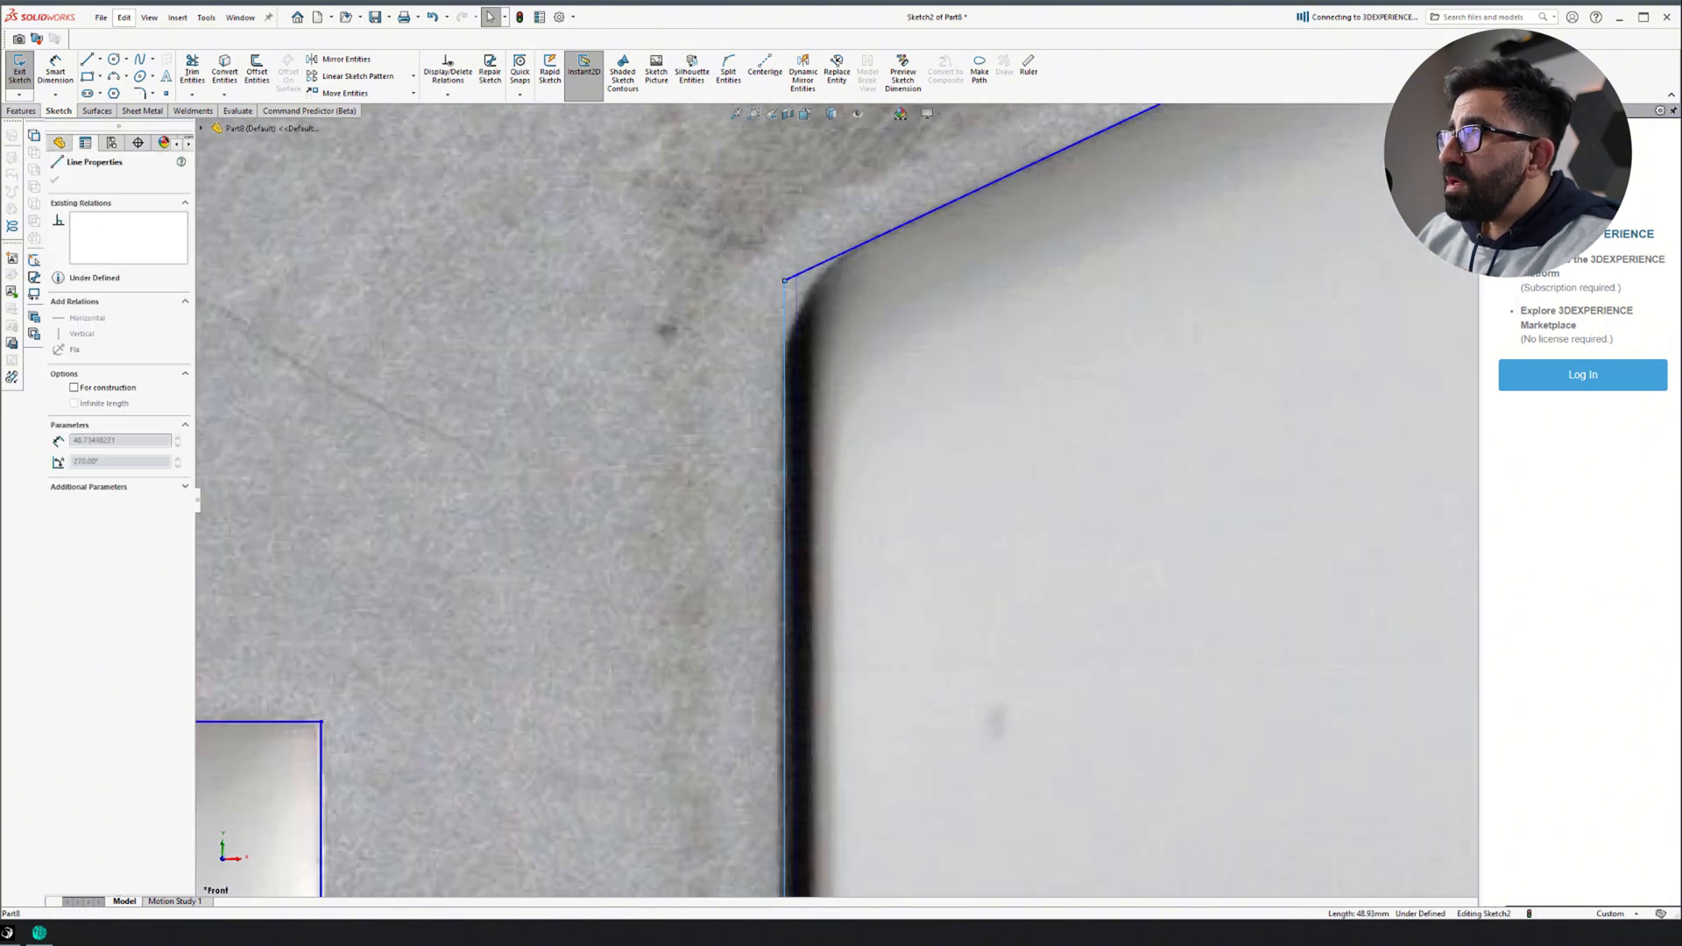
{"action": "scroll", "coordinate": [876, 421], "scroll_direction": "up", "scroll_amount": 7}
Add 4 mm sketch fillets to the body's upper left corner, the left leg's notch mouth and foot corners, and its inner top corner
{"action": "left_click", "coordinate": [642, 349]}
{"action": "key", "text": "f"}
{"action": "scroll", "coordinate": [1122, 510], "scroll_direction": "up", "scroll_amount": 7}
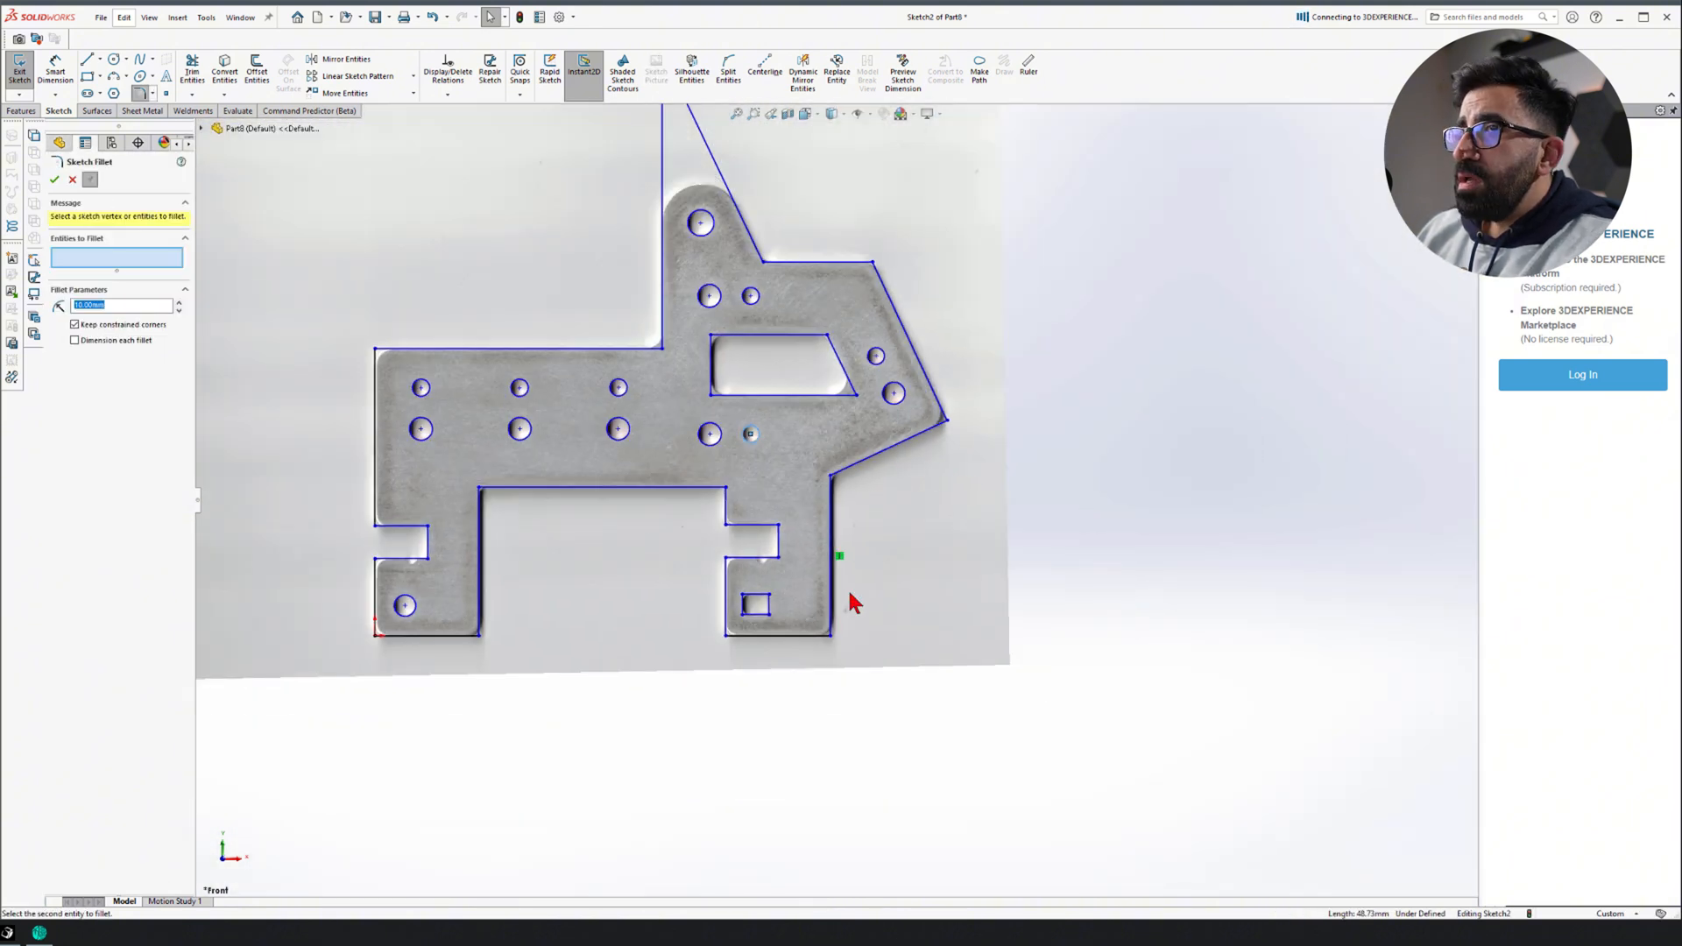
{"action": "type", "text": "5"}
{"action": "scroll", "coordinate": [912, 609], "scroll_direction": "down", "scroll_amount": 5}
{"action": "scroll", "coordinate": [822, 567], "scroll_direction": "up", "scroll_amount": 4}
{"action": "scroll", "coordinate": [496, 516], "scroll_direction": "down", "scroll_amount": 6}
{"action": "double_click", "coordinate": [96, 305]}
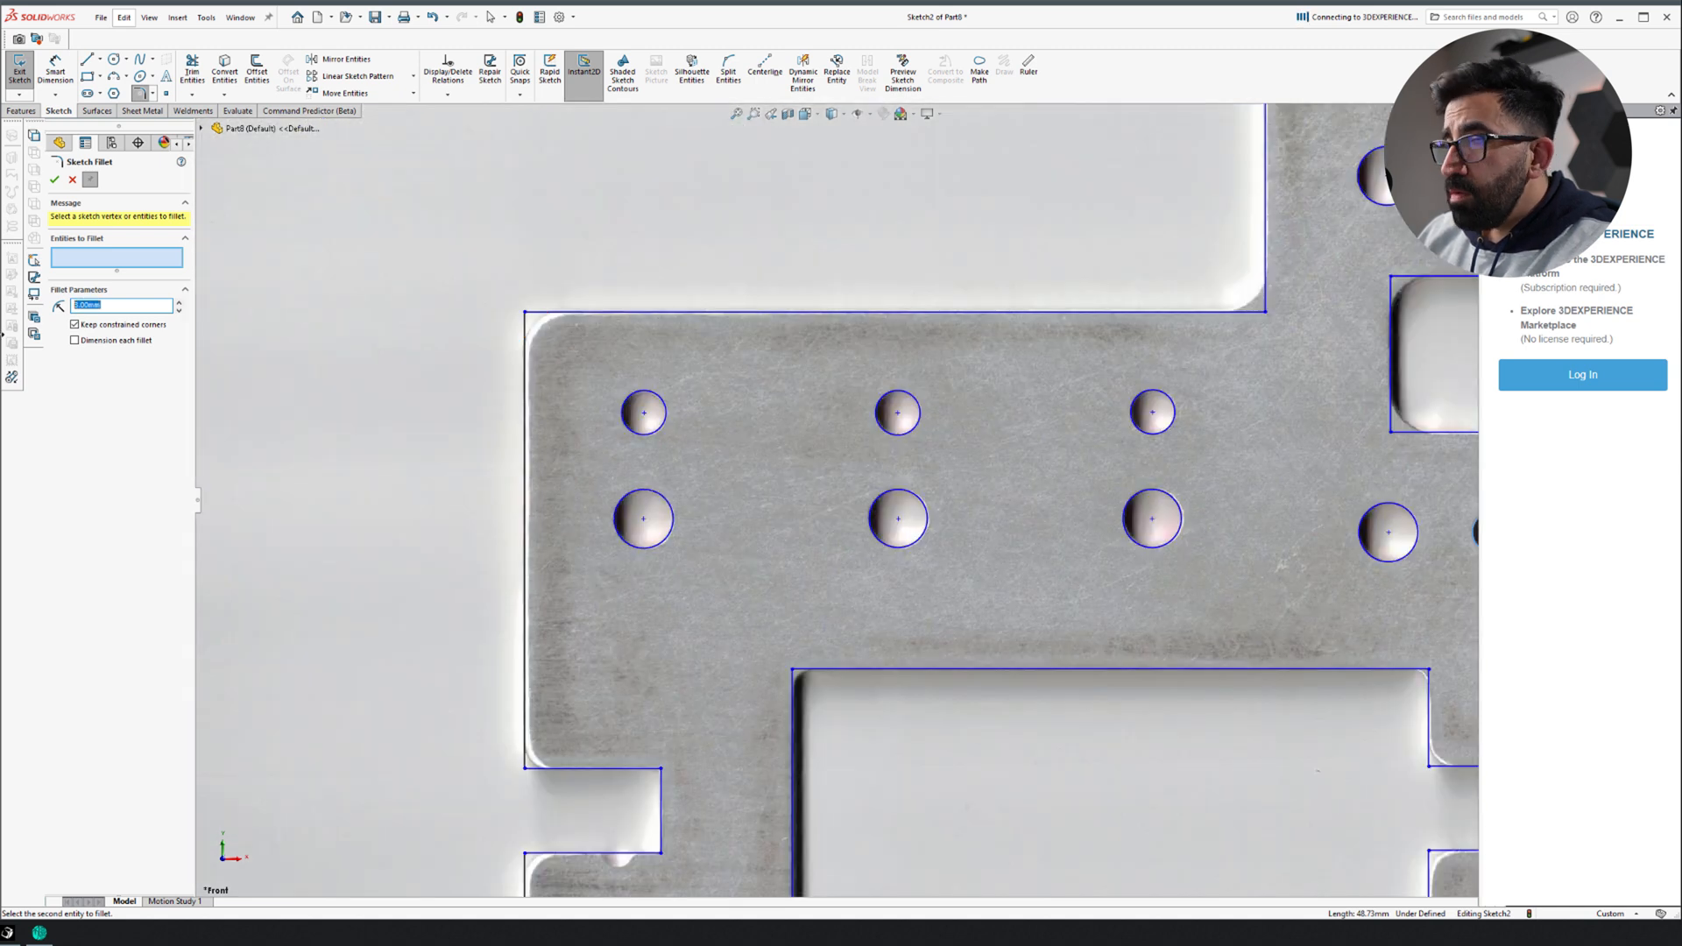
{"action": "type", "text": "4"}
{"action": "left_click", "coordinate": [525, 313]}
{"action": "left_click", "coordinate": [686, 467]}
{"action": "left_click", "coordinate": [686, 553]}
{"action": "left_click", "coordinate": [686, 756]}
{"action": "left_click", "coordinate": [960, 756]}
{"action": "scroll", "coordinate": [951, 569], "scroll_direction": "up", "scroll_amount": 1}
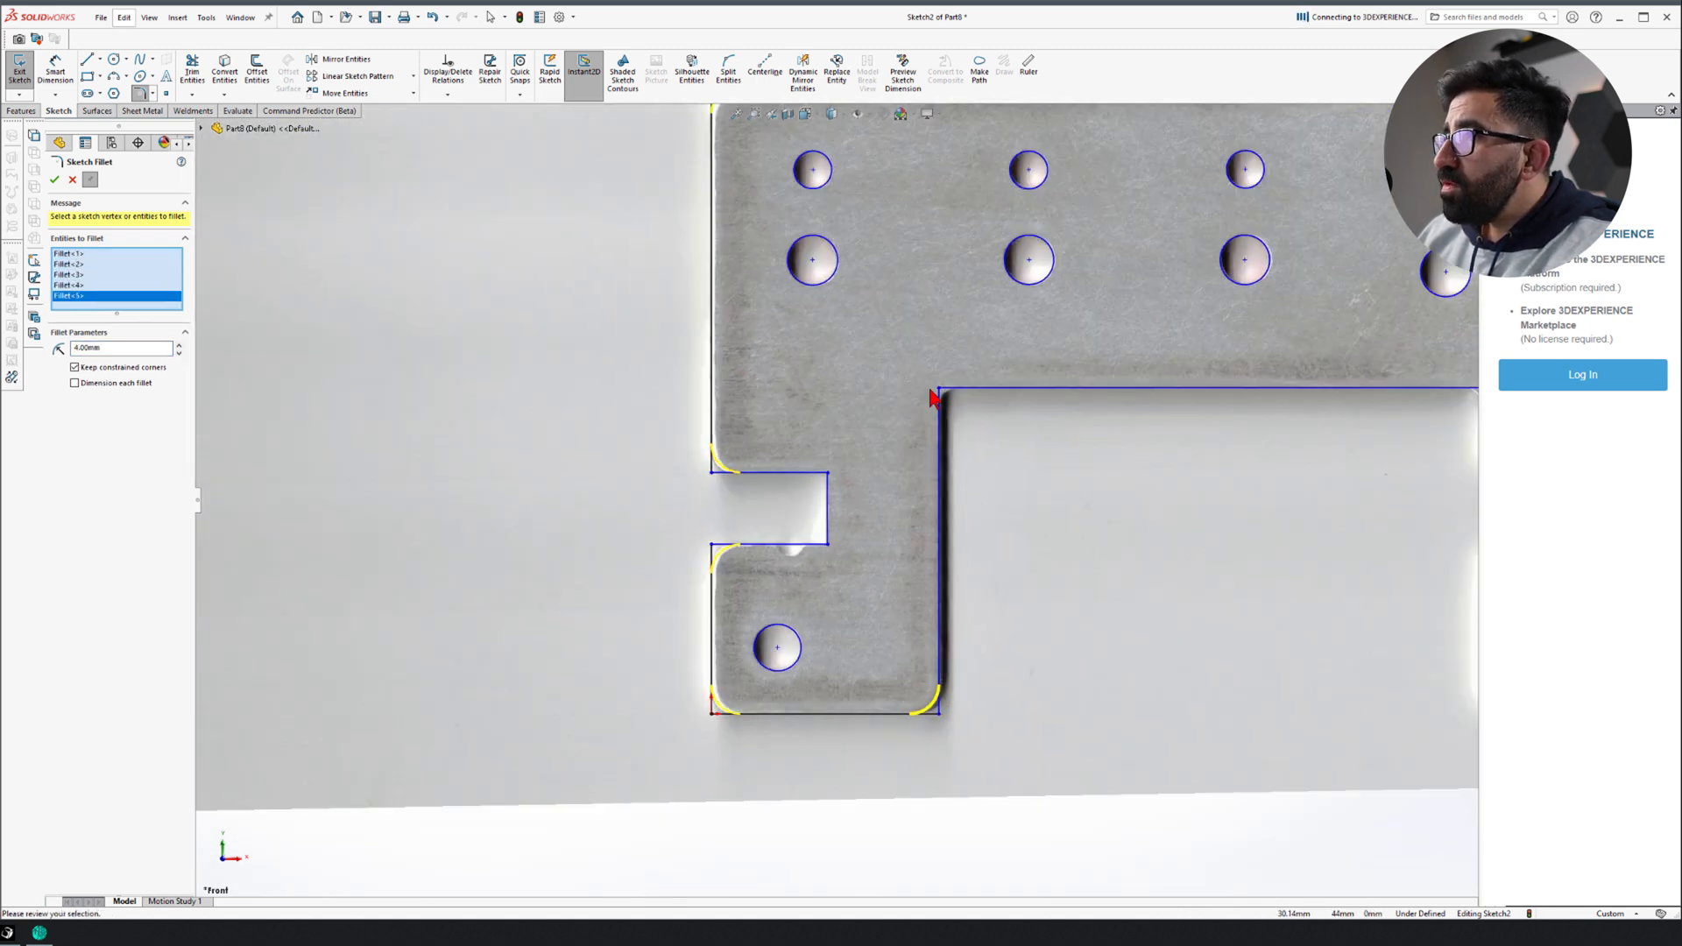
{"action": "left_click", "coordinate": [941, 390]}
{"action": "scroll", "coordinate": [1165, 488], "scroll_direction": "up", "scroll_amount": 5}
Add 4 mm fillets to the right leg's notch mouth, both foot corners and the corner where the leg meets the slanted edge
{"action": "scroll", "coordinate": [971, 488], "scroll_direction": "down", "scroll_amount": 7}
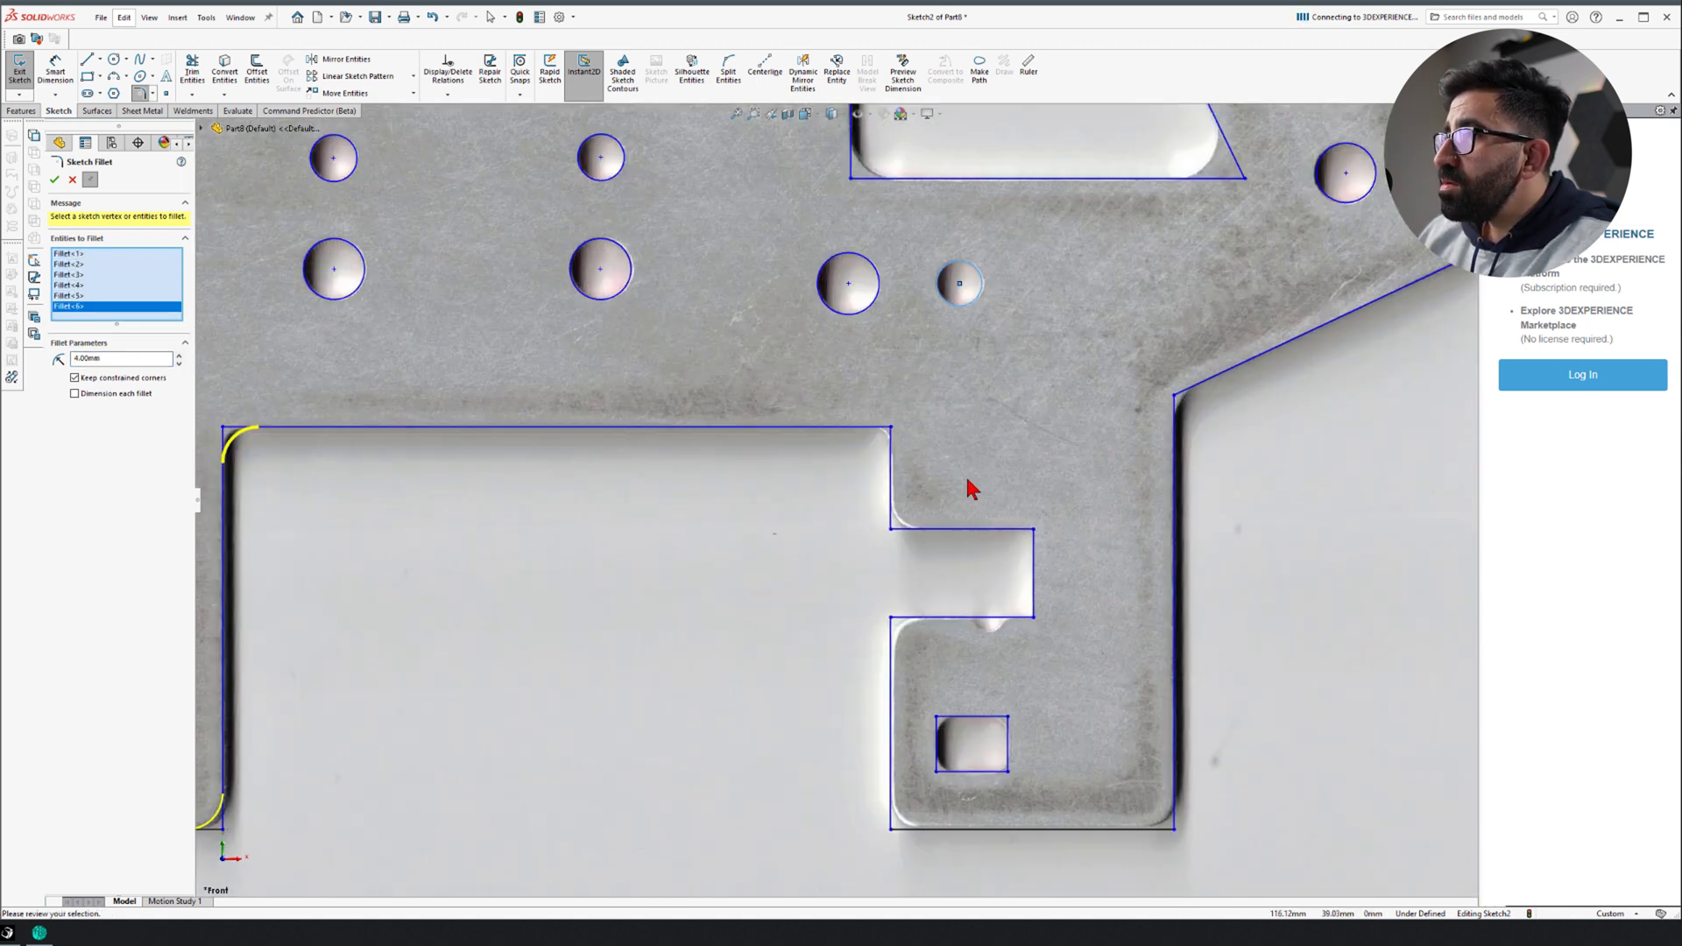
{"action": "left_click", "coordinate": [892, 530]}
{"action": "left_click", "coordinate": [892, 617]}
{"action": "left_click", "coordinate": [892, 829]}
{"action": "left_click", "coordinate": [1174, 829]}
{"action": "left_click", "coordinate": [1175, 396]}
Fillet the pointed right end and the window's two left corners and upper right corner at 4 mm, and apply the fillets
{"action": "scroll", "coordinate": [1209, 377], "scroll_direction": "up", "scroll_amount": 2}
{"action": "left_click", "coordinate": [1290, 320]}
{"action": "scroll", "coordinate": [1227, 315], "scroll_direction": "up", "scroll_amount": 4}
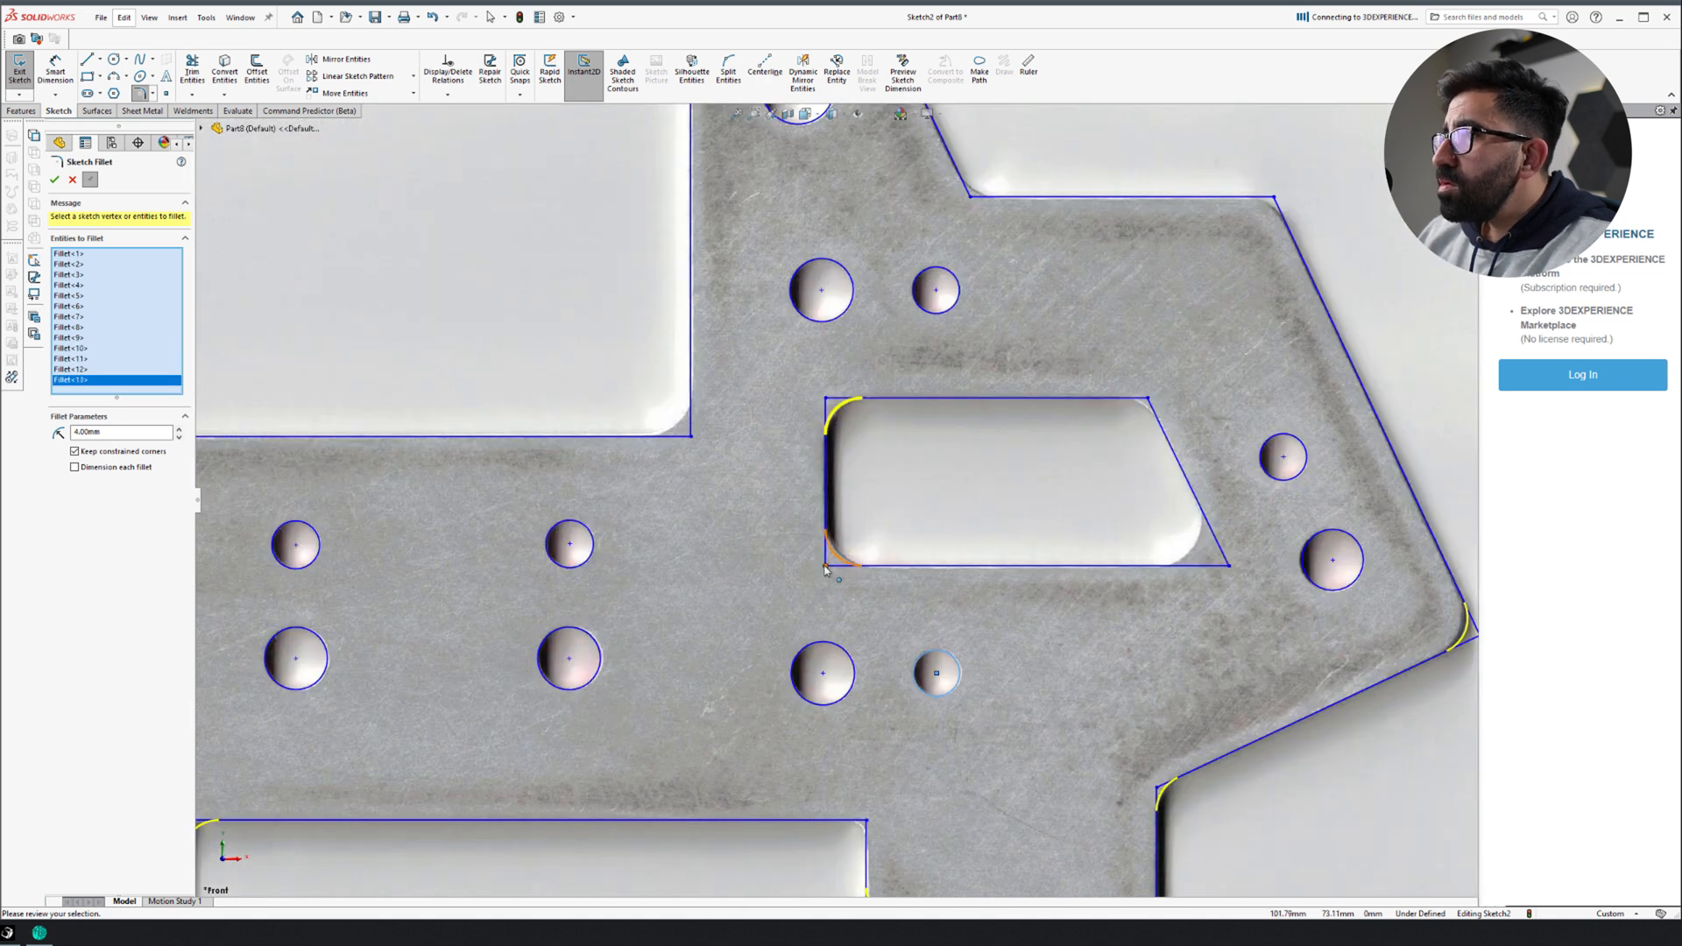
{"action": "left_click", "coordinate": [1143, 402]}
{"action": "scroll", "coordinate": [1143, 402], "scroll_direction": "up", "scroll_amount": 6}
{"action": "left_click", "coordinate": [54, 180]}
Fillet the window's lower right corner with a 5 mm radius
{"action": "double_click", "coordinate": [87, 307]}
{"action": "type", "text": "5"}
{"action": "scroll", "coordinate": [1026, 559], "scroll_direction": "down", "scroll_amount": 6}
{"action": "scroll", "coordinate": [802, 428], "scroll_direction": "up", "scroll_amount": 6}
{"action": "scroll", "coordinate": [846, 740], "scroll_direction": "down", "scroll_amount": 8}
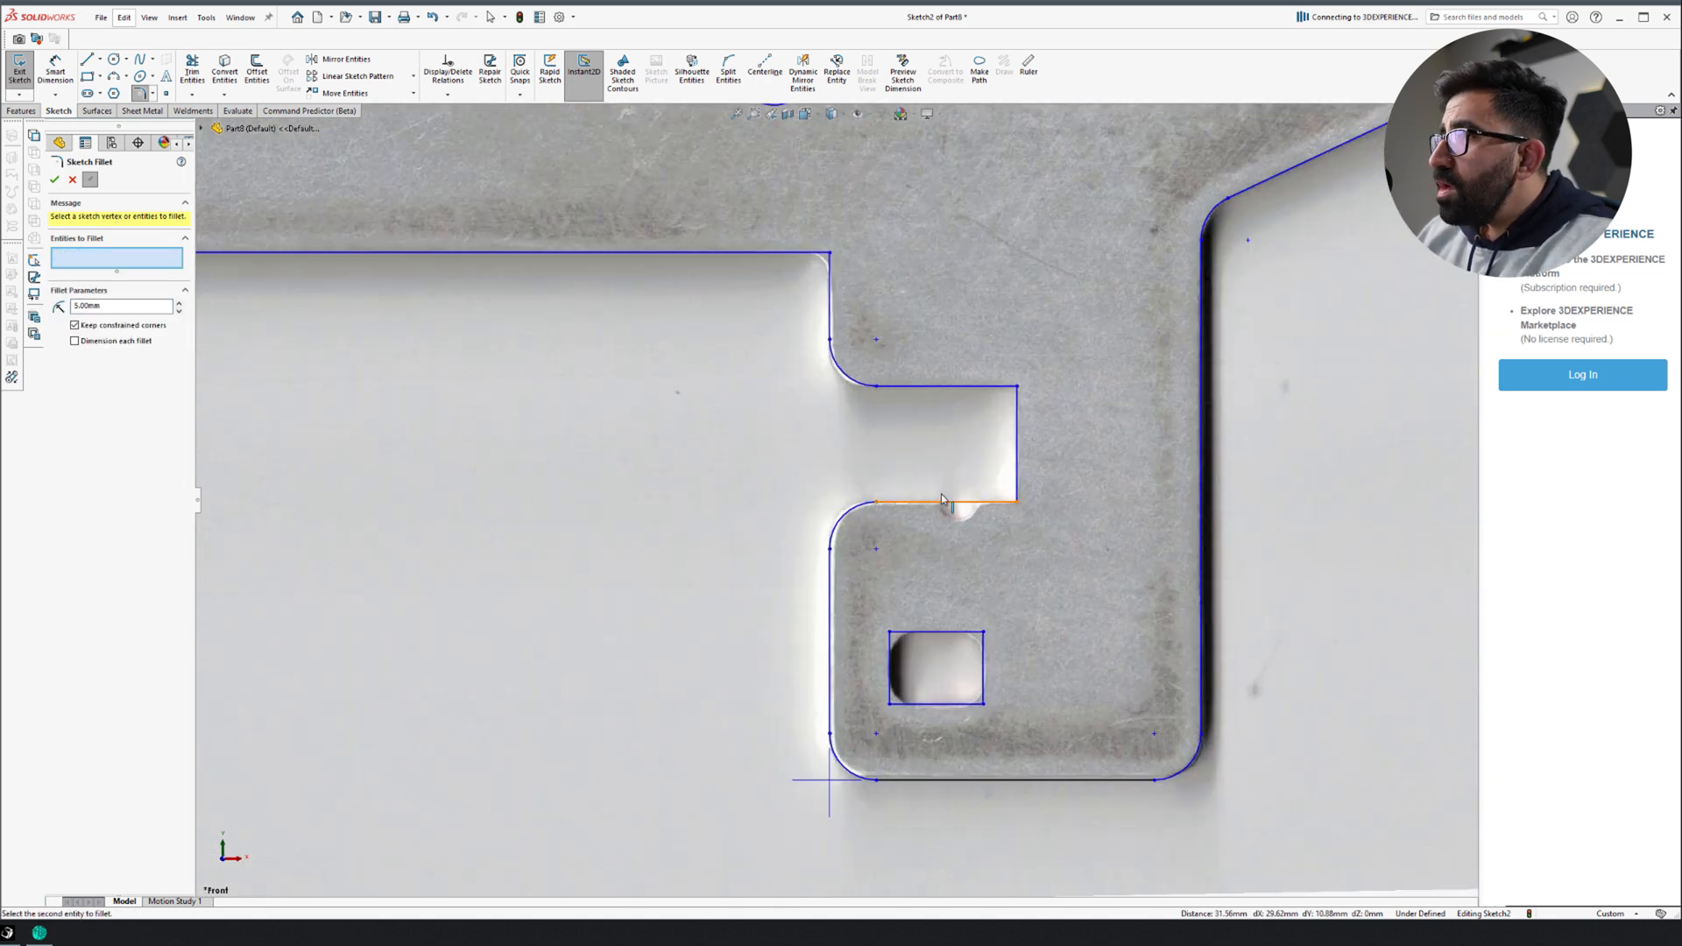
{"action": "scroll", "coordinate": [758, 480], "scroll_direction": "up", "scroll_amount": 4}
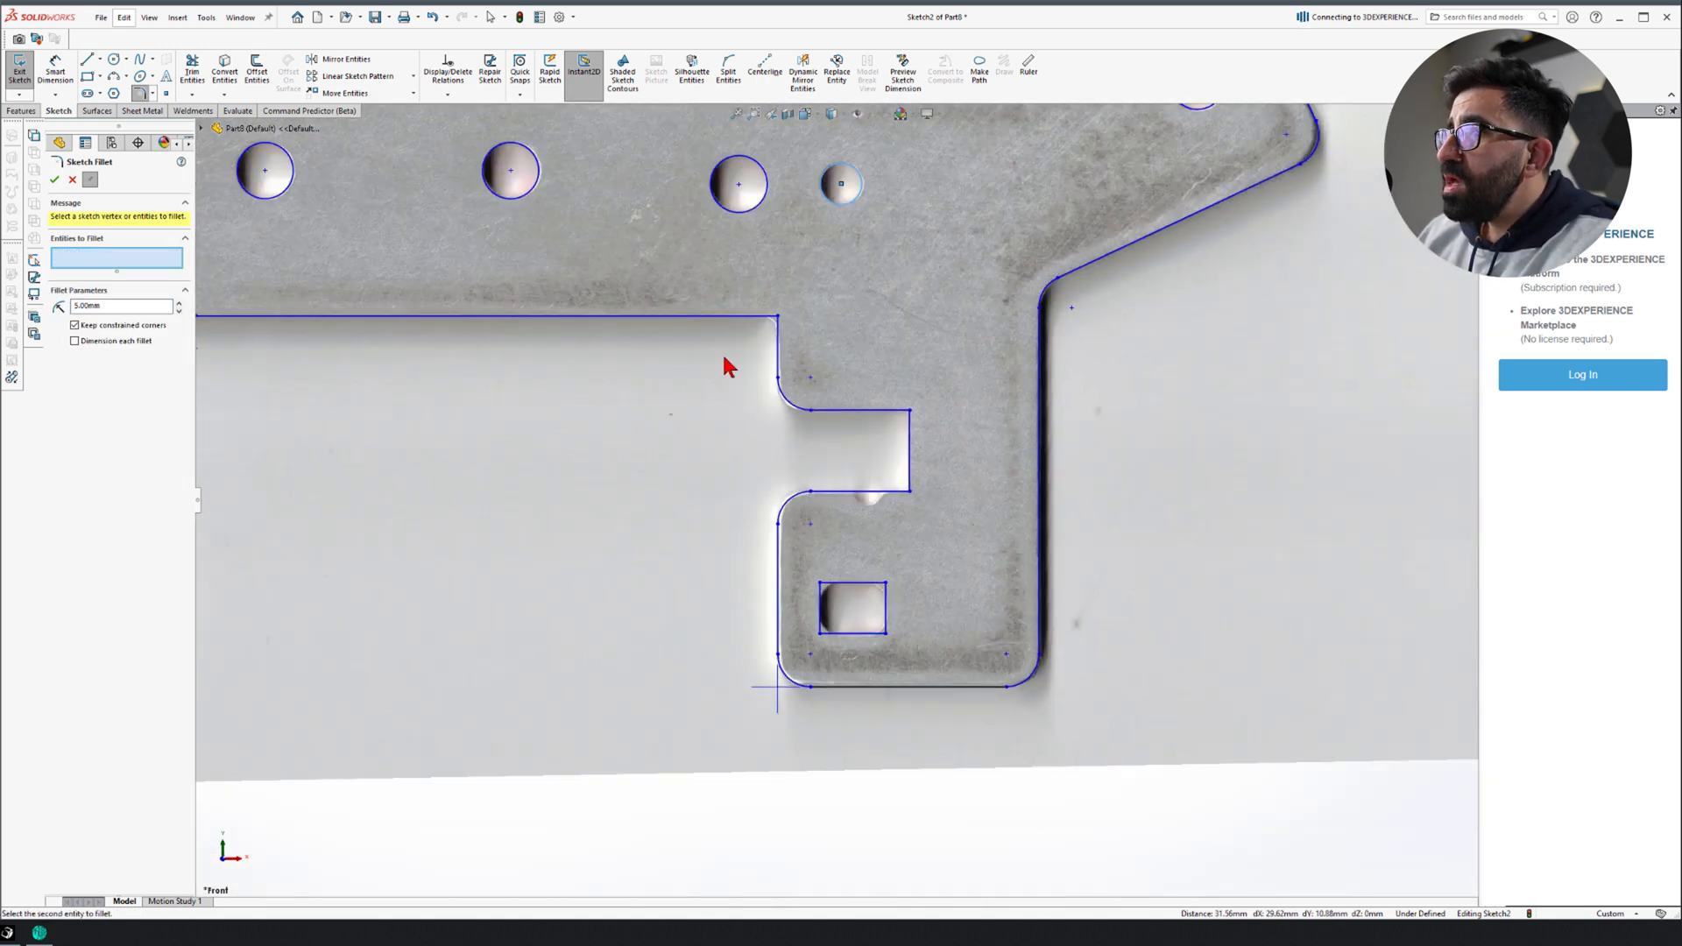
Fillet the upper right corner of the opening between the legs with a 2 mm radius
{"action": "scroll", "coordinate": [714, 355], "scroll_direction": "down", "scroll_amount": 4}
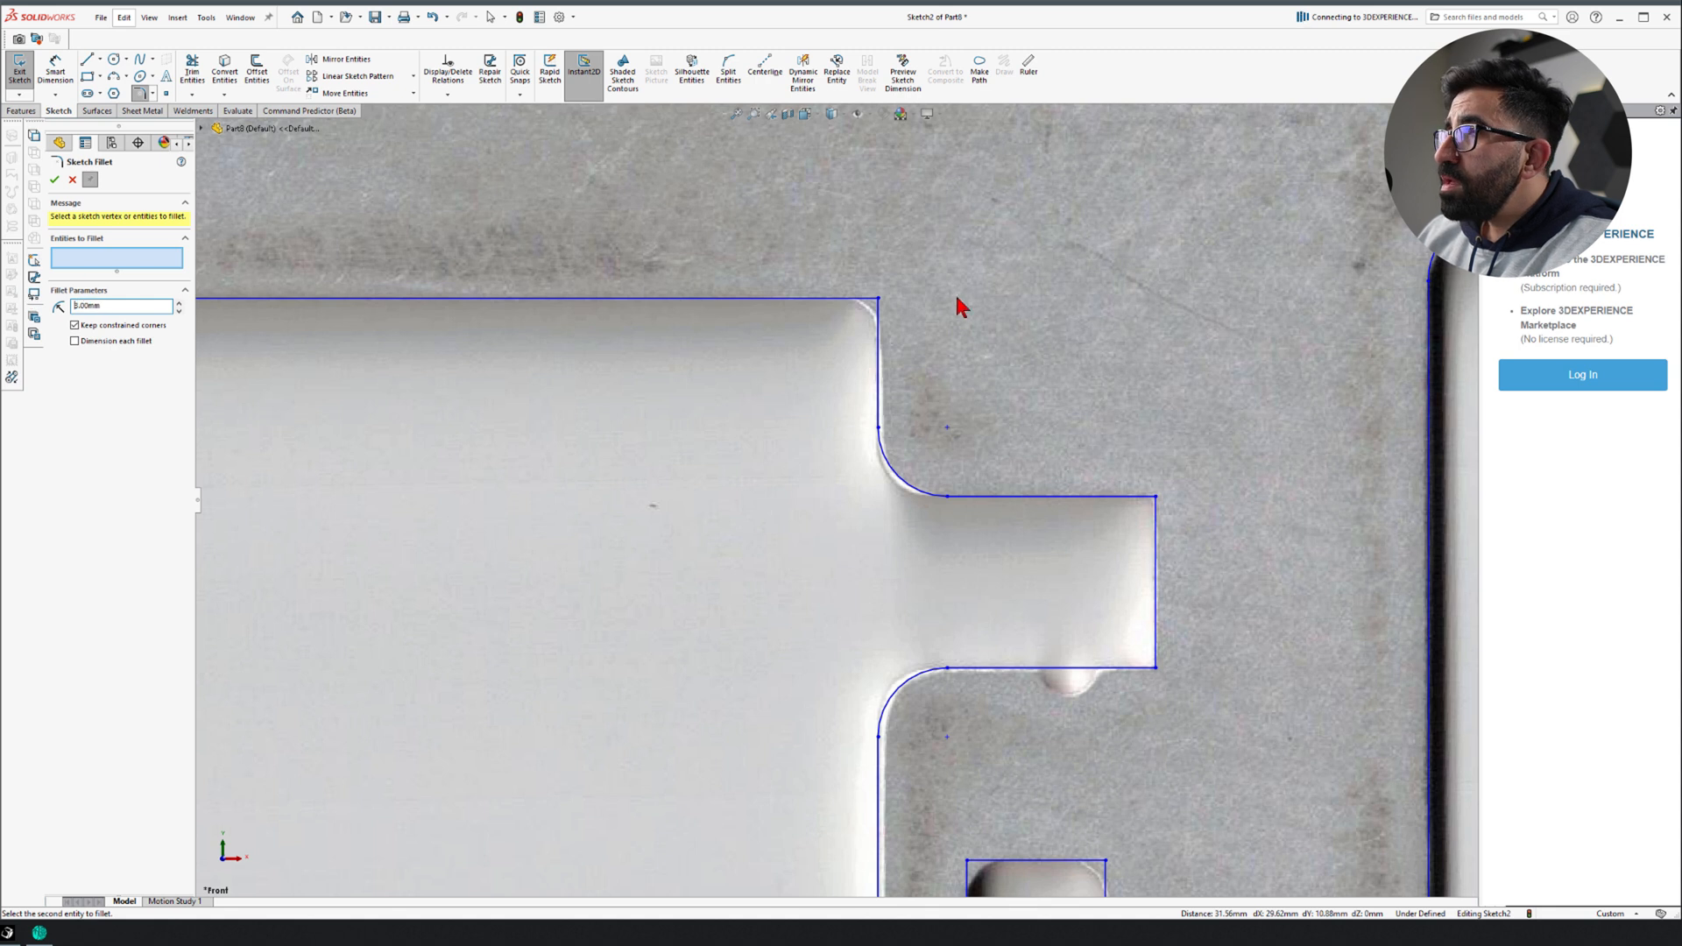
{"action": "left_click", "coordinate": [879, 299]}
{"action": "type", "text": "2"}
{"action": "scroll", "coordinate": [833, 495], "scroll_direction": "up", "scroll_amount": 5}
{"action": "left_click", "coordinate": [54, 180]}
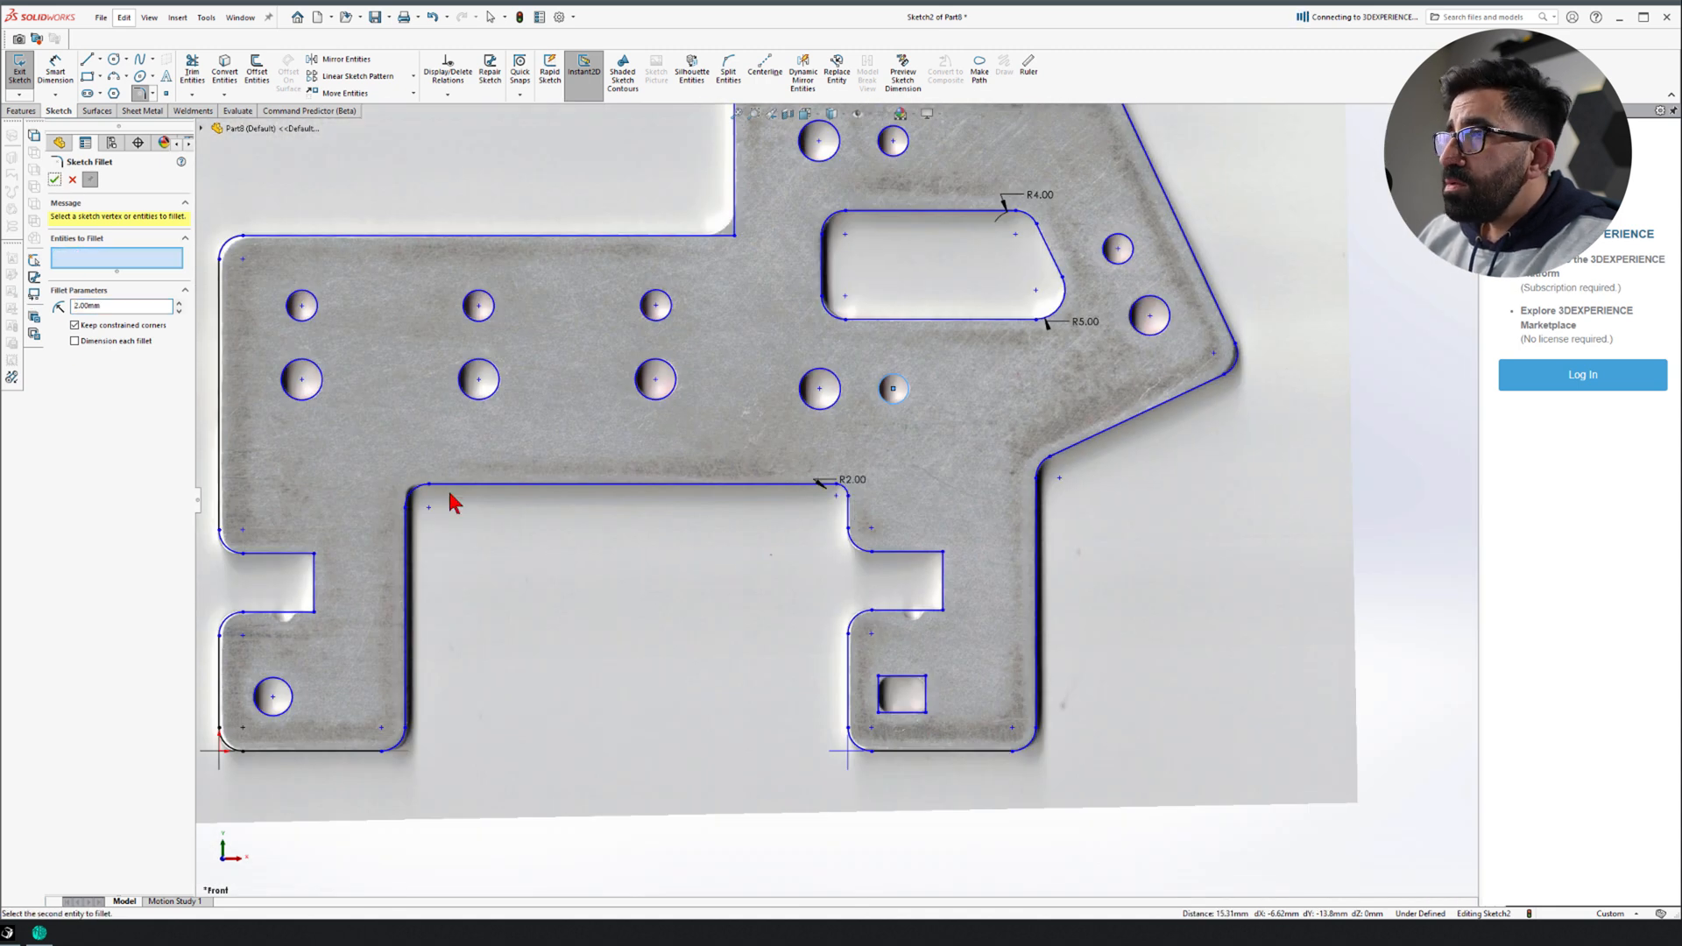
Delete the fillet at the upper left corner of the opening between the legs and replace it with a 2 mm one
{"action": "key", "text": "Escape"}
{"action": "left_click", "coordinate": [411, 490]}
{"action": "key", "text": "Delete"}
{"action": "scroll", "coordinate": [314, 419], "scroll_direction": "up", "scroll_amount": 4}
{"action": "scroll", "coordinate": [837, 484], "scroll_direction": "down", "scroll_amount": 4}
{"action": "scroll", "coordinate": [752, 413], "scroll_direction": "down", "scroll_amount": 4}
{"action": "key", "text": "Escape"}
{"action": "scroll", "coordinate": [729, 391], "scroll_direction": "down", "scroll_amount": 3}
Nudge the outline around the body's upper left rounded corner to match the plate's edge in the picture
{"action": "left_click_drag", "start_coordinate": [724, 373], "coordinate": [726, 373]}
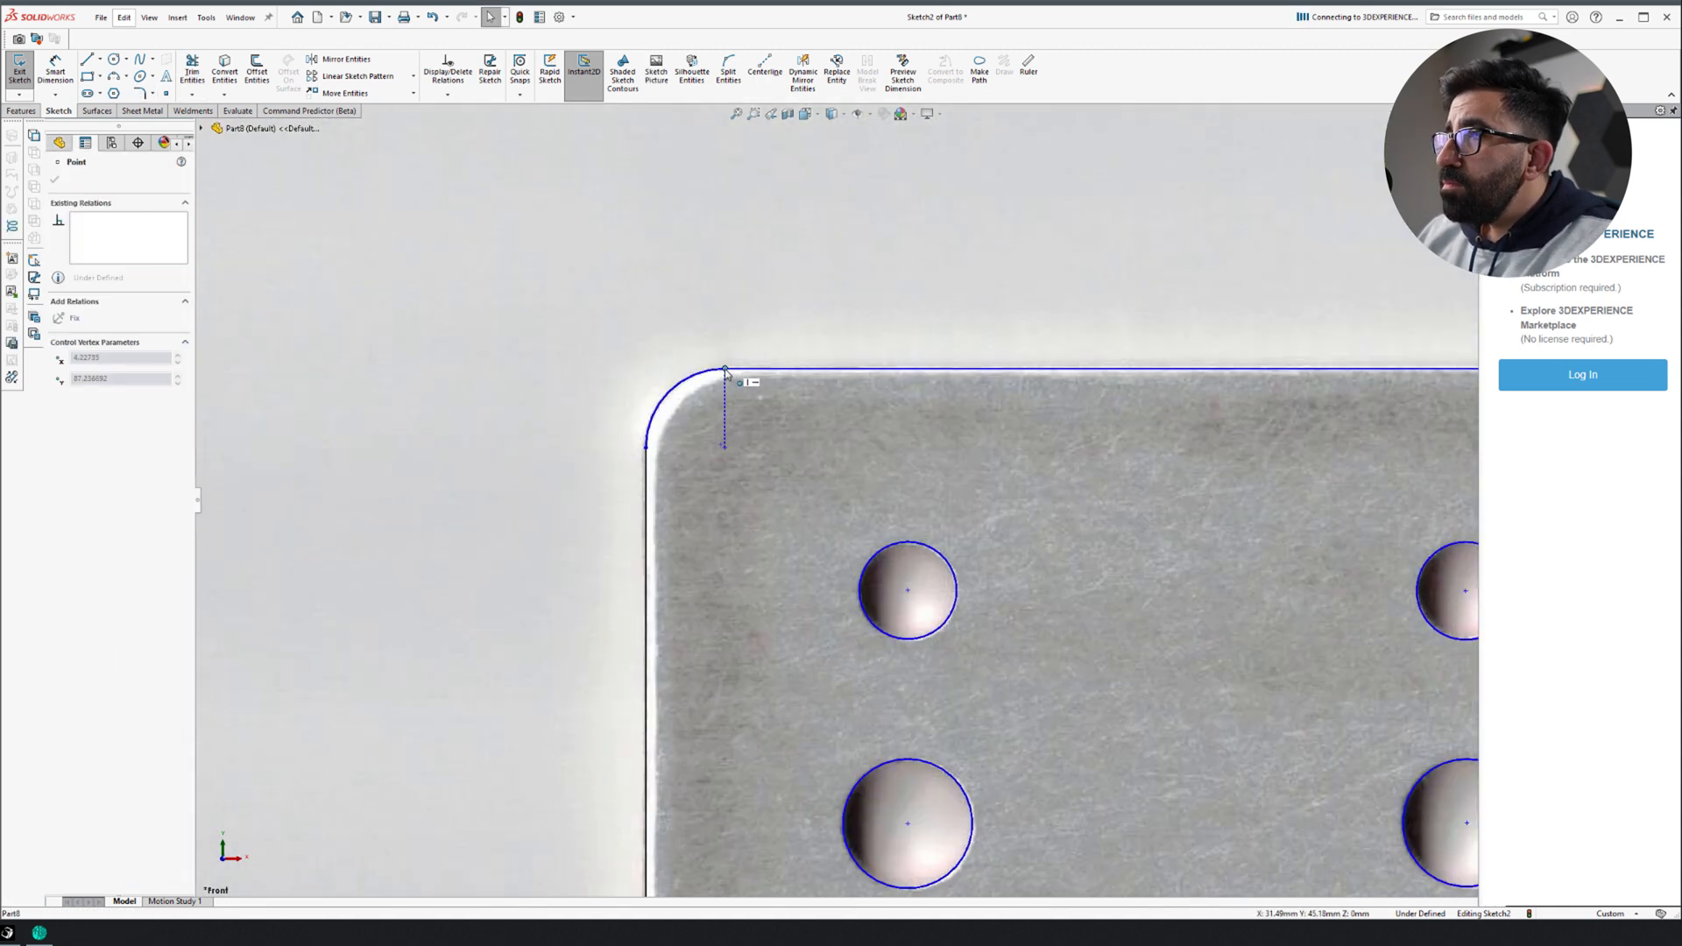
{"action": "scroll", "coordinate": [728, 377], "scroll_direction": "up", "scroll_amount": 5}
{"action": "scroll", "coordinate": [755, 526], "scroll_direction": "down", "scroll_amount": 7}
{"action": "left_click_drag", "start_coordinate": [811, 495], "coordinate": [782, 496]}
{"action": "left_click", "coordinate": [713, 596]}
{"action": "scroll", "coordinate": [840, 342], "scroll_direction": "down", "scroll_amount": 5}
{"action": "scroll", "coordinate": [840, 342], "scroll_direction": "up", "scroll_amount": 10}
Add 1 mm fillets to the two inner corners of the right leg's notch
{"action": "left_click", "coordinate": [140, 93]}
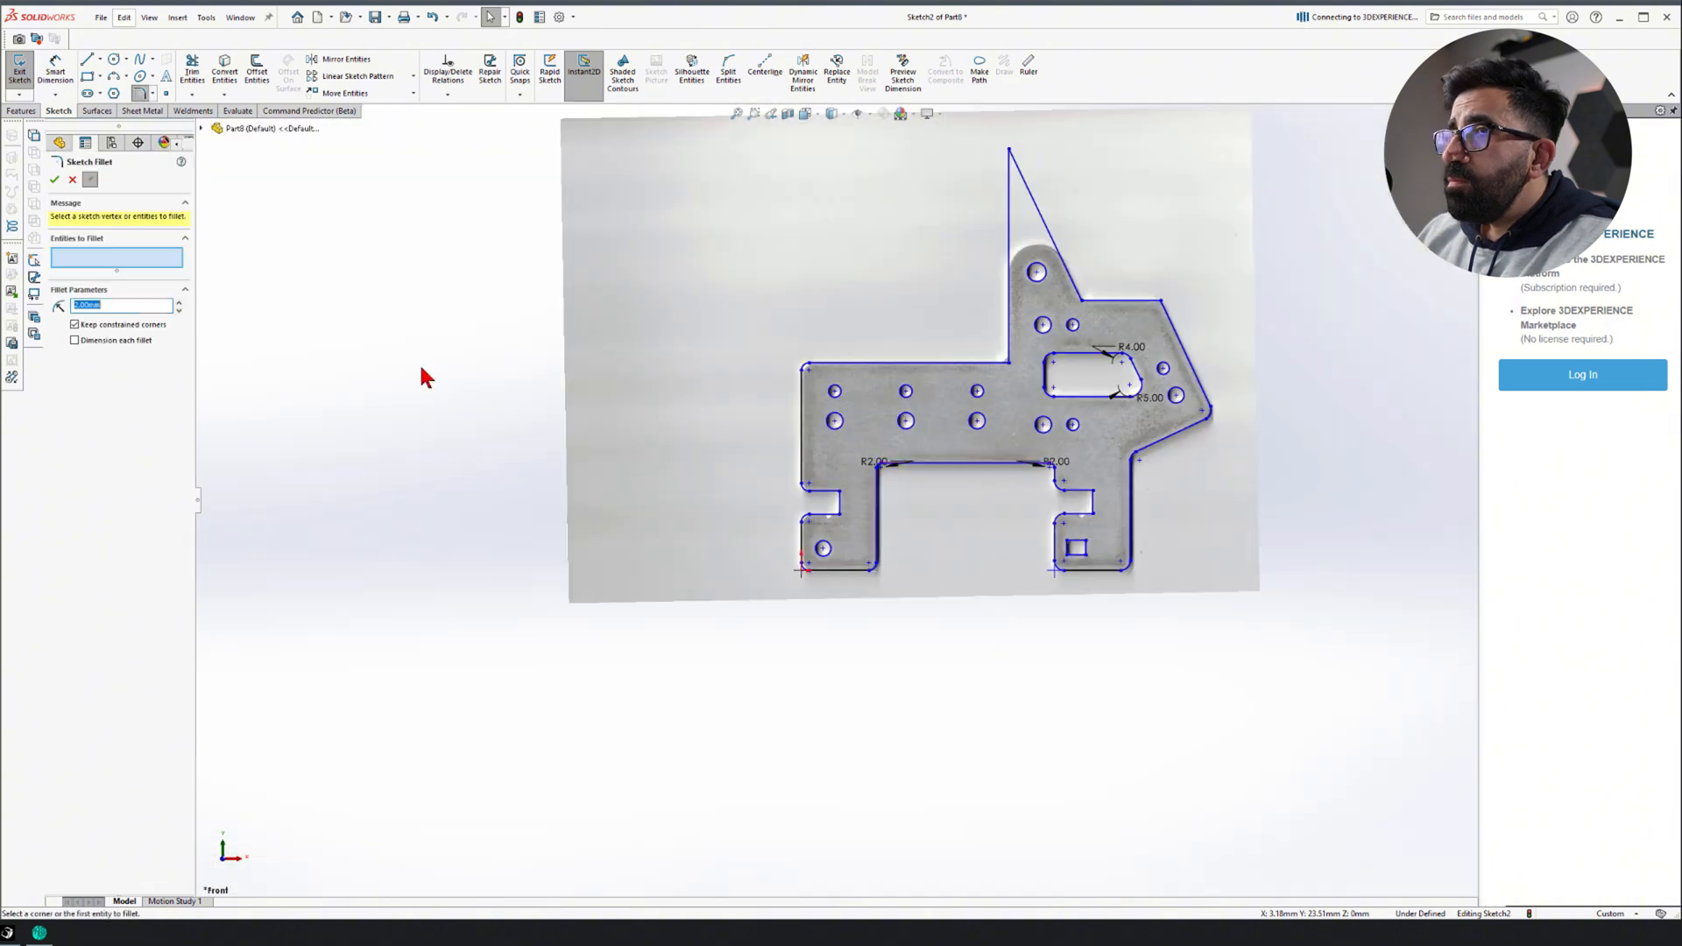
{"action": "type", "text": "1"}
{"action": "scroll", "coordinate": [825, 517], "scroll_direction": "down", "scroll_amount": 8}
{"action": "left_click", "coordinate": [821, 416]}
{"action": "left_click", "coordinate": [821, 538]}
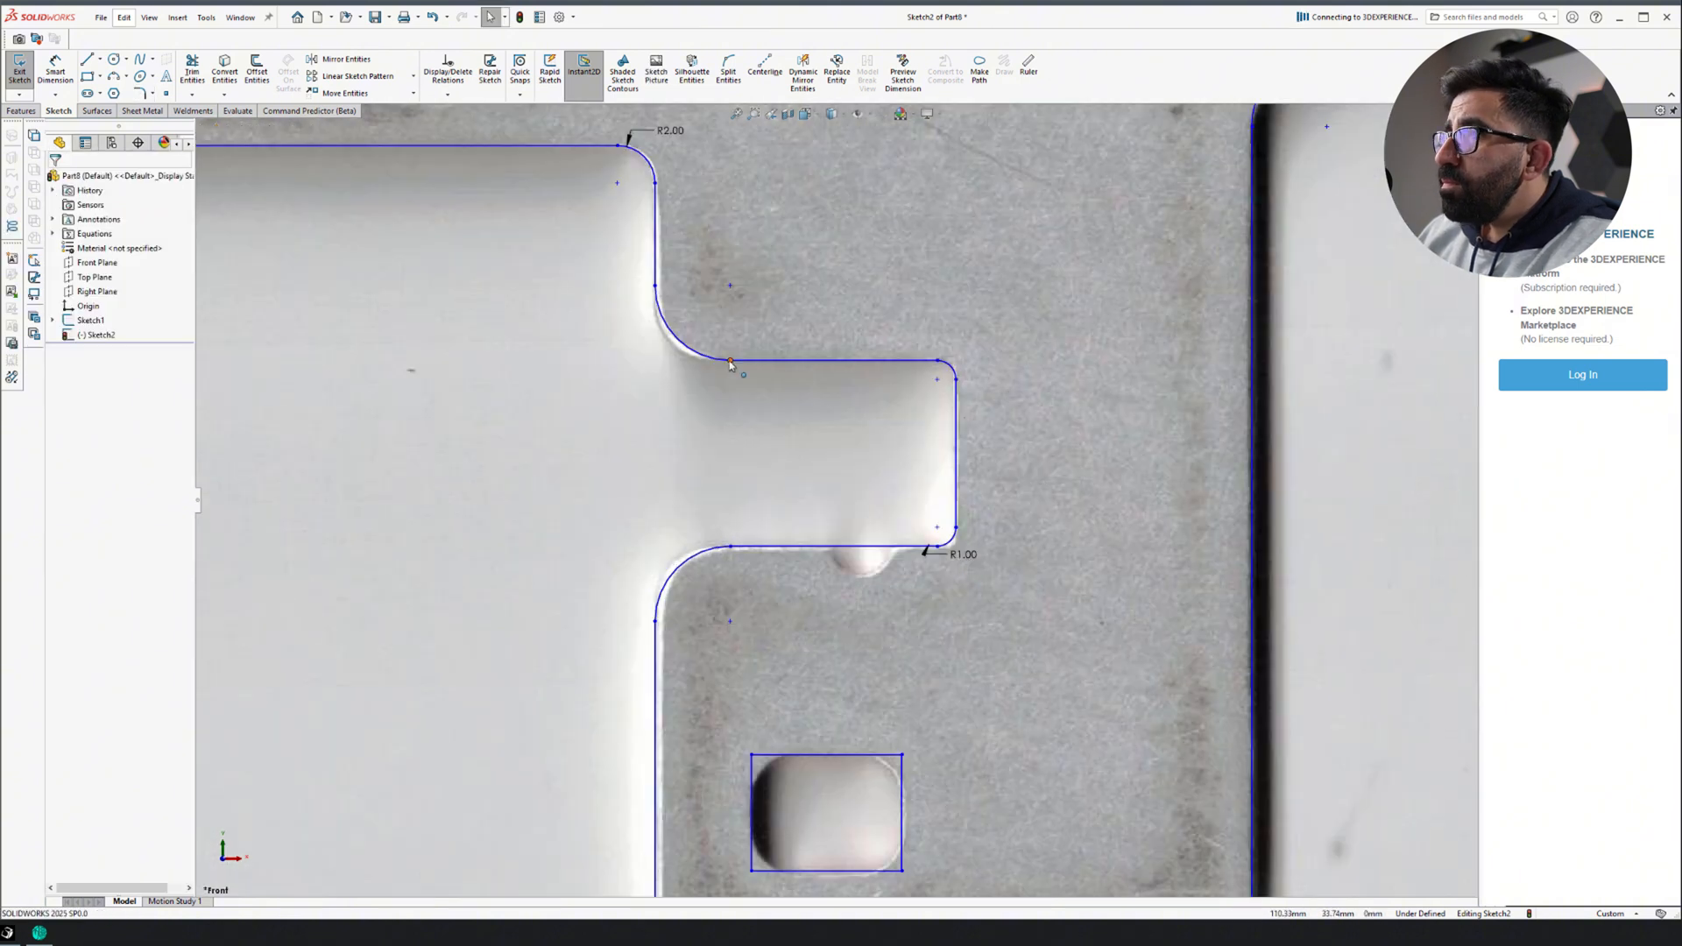
Shift the right leg notch's upper rounded corner and horizontal line slightly to fit the picture
{"action": "left_click", "coordinate": [675, 308]}
{"action": "left_click", "coordinate": [856, 361]}
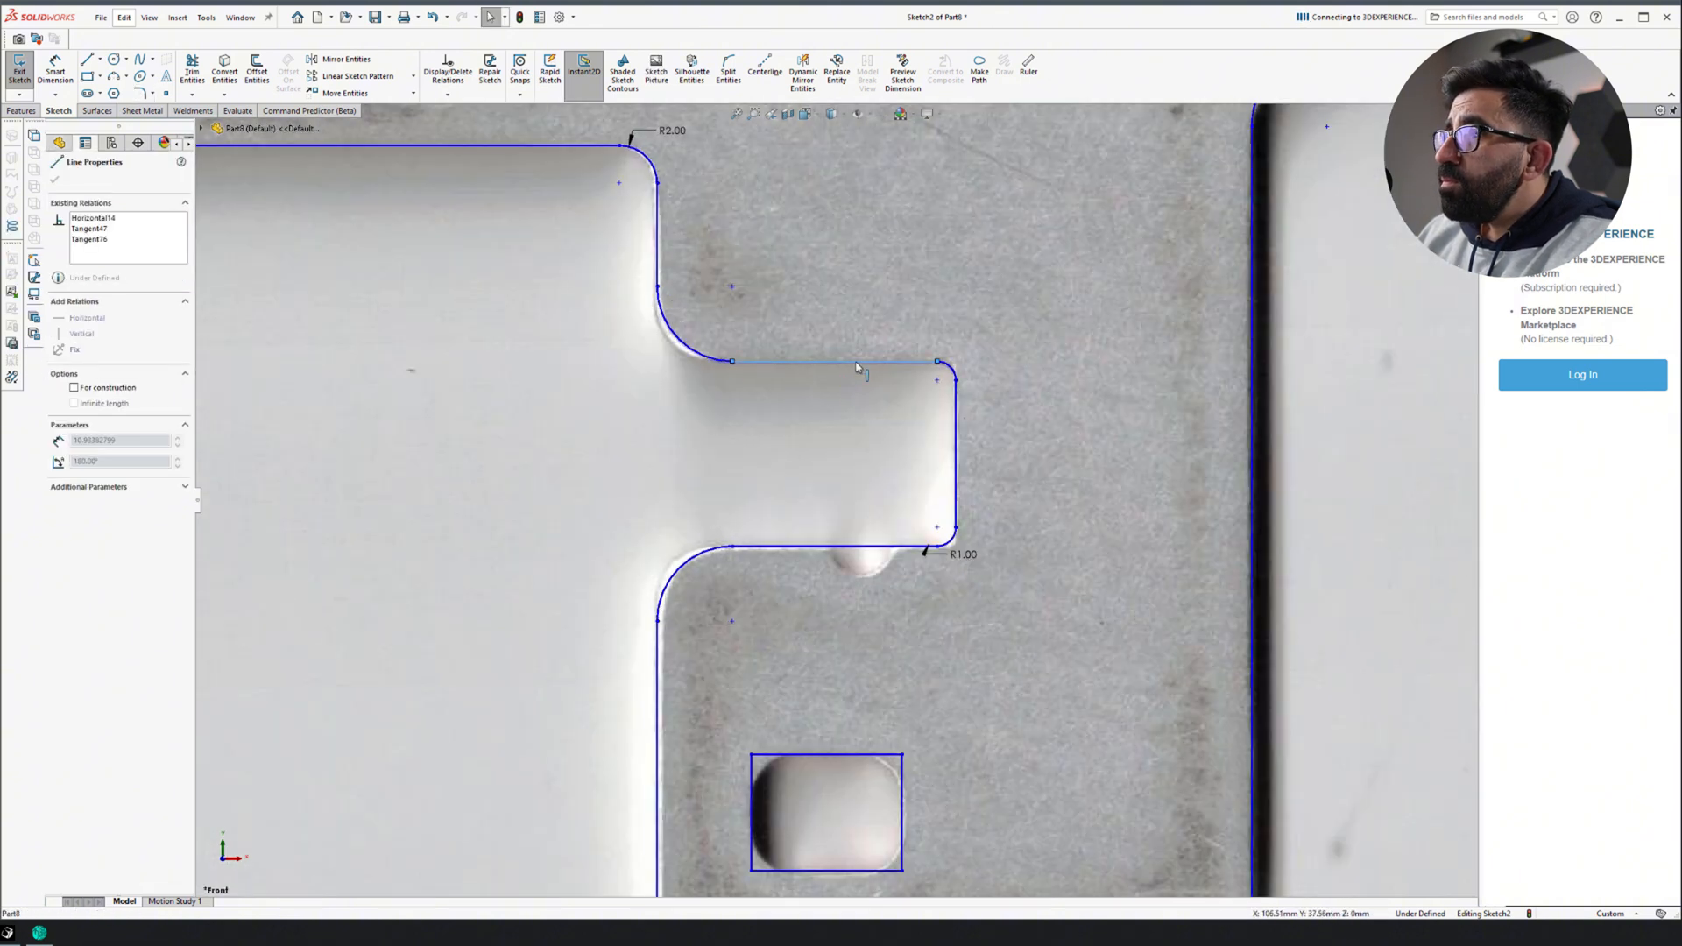
{"action": "scroll", "coordinate": [803, 748], "scroll_direction": "up", "scroll_amount": 11}
Draw a three-point arc over the small semicircular relief on the lower edge of the right leg's notch
{"action": "scroll", "coordinate": [847, 510], "scroll_direction": "down", "scroll_amount": 15}
{"action": "left_click", "coordinate": [114, 59]}
{"action": "left_click", "coordinate": [113, 76]}
{"action": "left_click", "coordinate": [669, 380]}
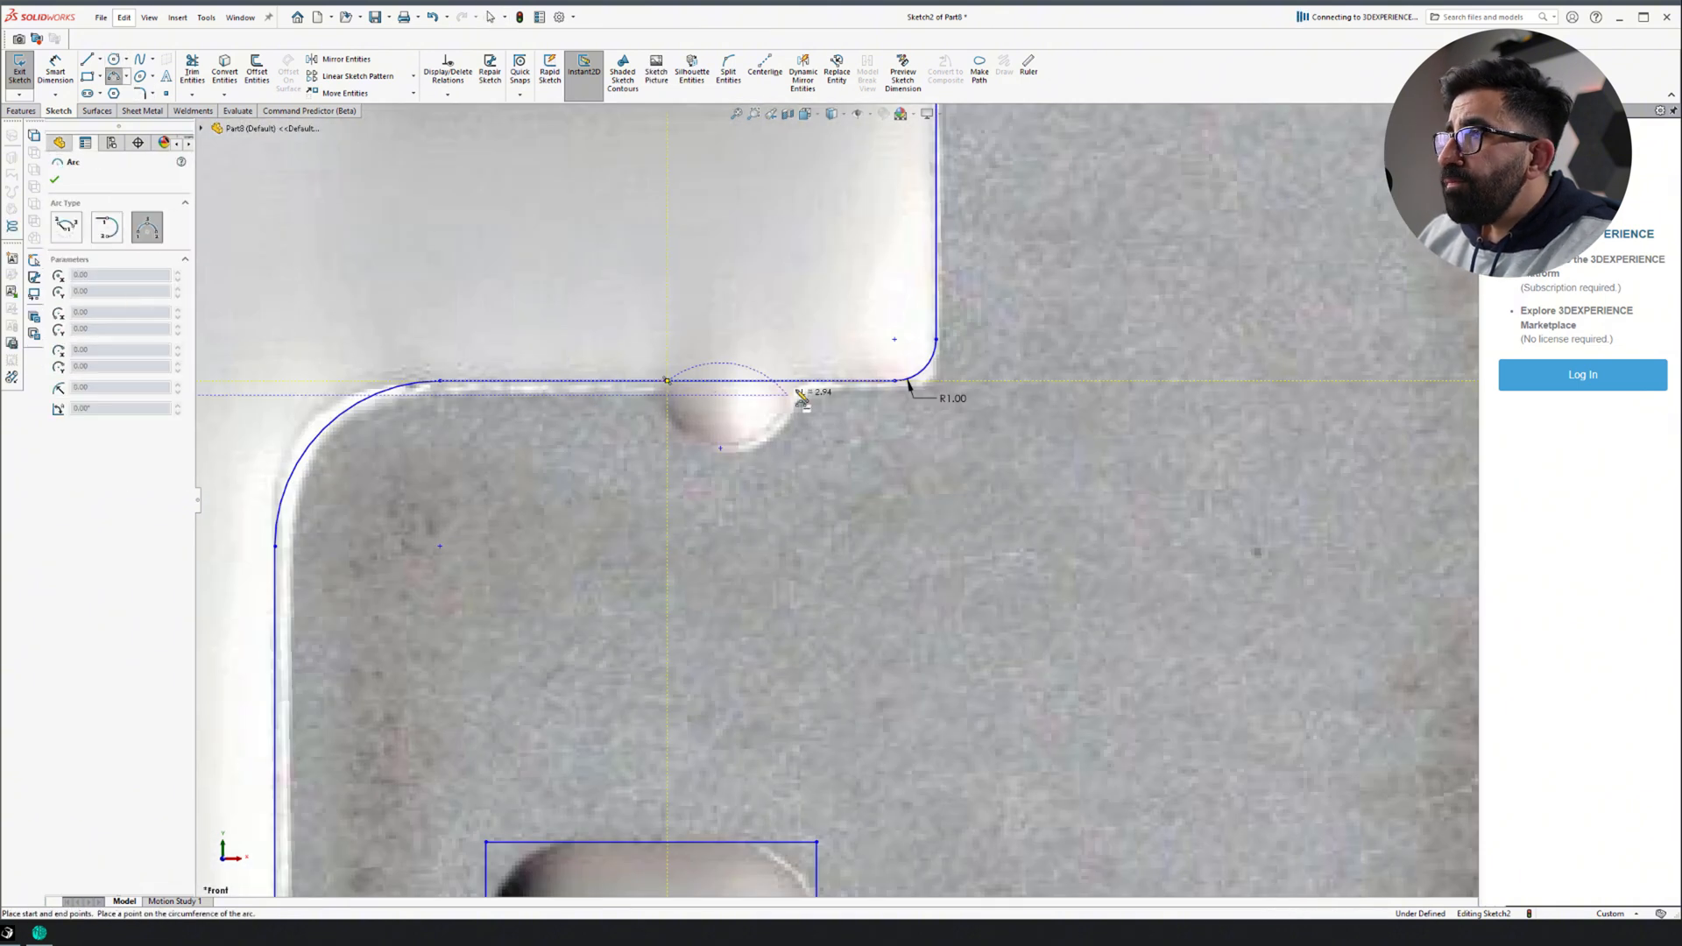
{"action": "left_click", "coordinate": [796, 381]}
{"action": "left_click", "coordinate": [733, 447]}
Draw a three-point arc over the matching semicircular relief on the left leg's notch
{"action": "scroll", "coordinate": [733, 447], "scroll_direction": "up", "scroll_amount": 11}
{"action": "scroll", "coordinate": [584, 487], "scroll_direction": "down", "scroll_amount": 12}
{"action": "left_click", "coordinate": [114, 76]}
{"action": "left_click", "coordinate": [984, 368]}
{"action": "left_click", "coordinate": [1194, 369]}
{"action": "left_click", "coordinate": [1089, 467]}
Power trim the notch line segments that cross the openings of the semicircular reliefs
{"action": "scroll", "coordinate": [1089, 467], "scroll_direction": "up", "scroll_amount": 7}
{"action": "left_click", "coordinate": [192, 68]}
{"action": "scroll", "coordinate": [970, 505], "scroll_direction": "down", "scroll_amount": 8}
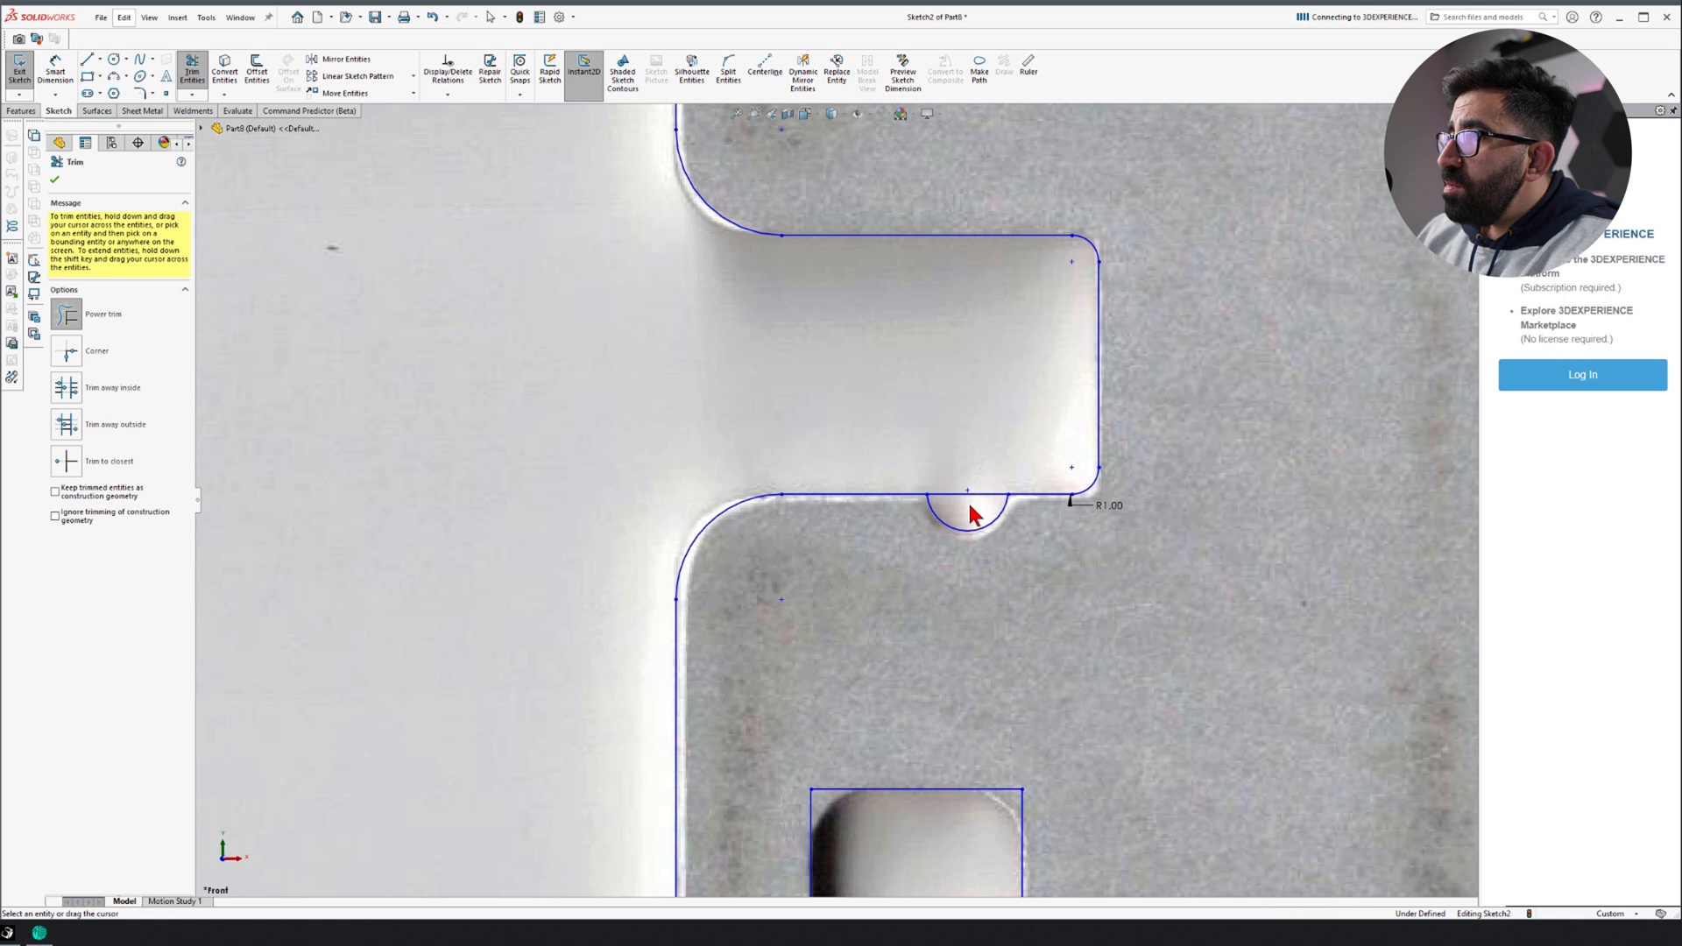
{"action": "scroll", "coordinate": [1012, 494], "scroll_direction": "up", "scroll_amount": 11}
Round all four corners of the small rectangular opening in the right leg with 2 mm sketch fillets
{"action": "left_click", "coordinate": [141, 93]}
{"action": "scroll", "coordinate": [845, 541], "scroll_direction": "down", "scroll_amount": 6}
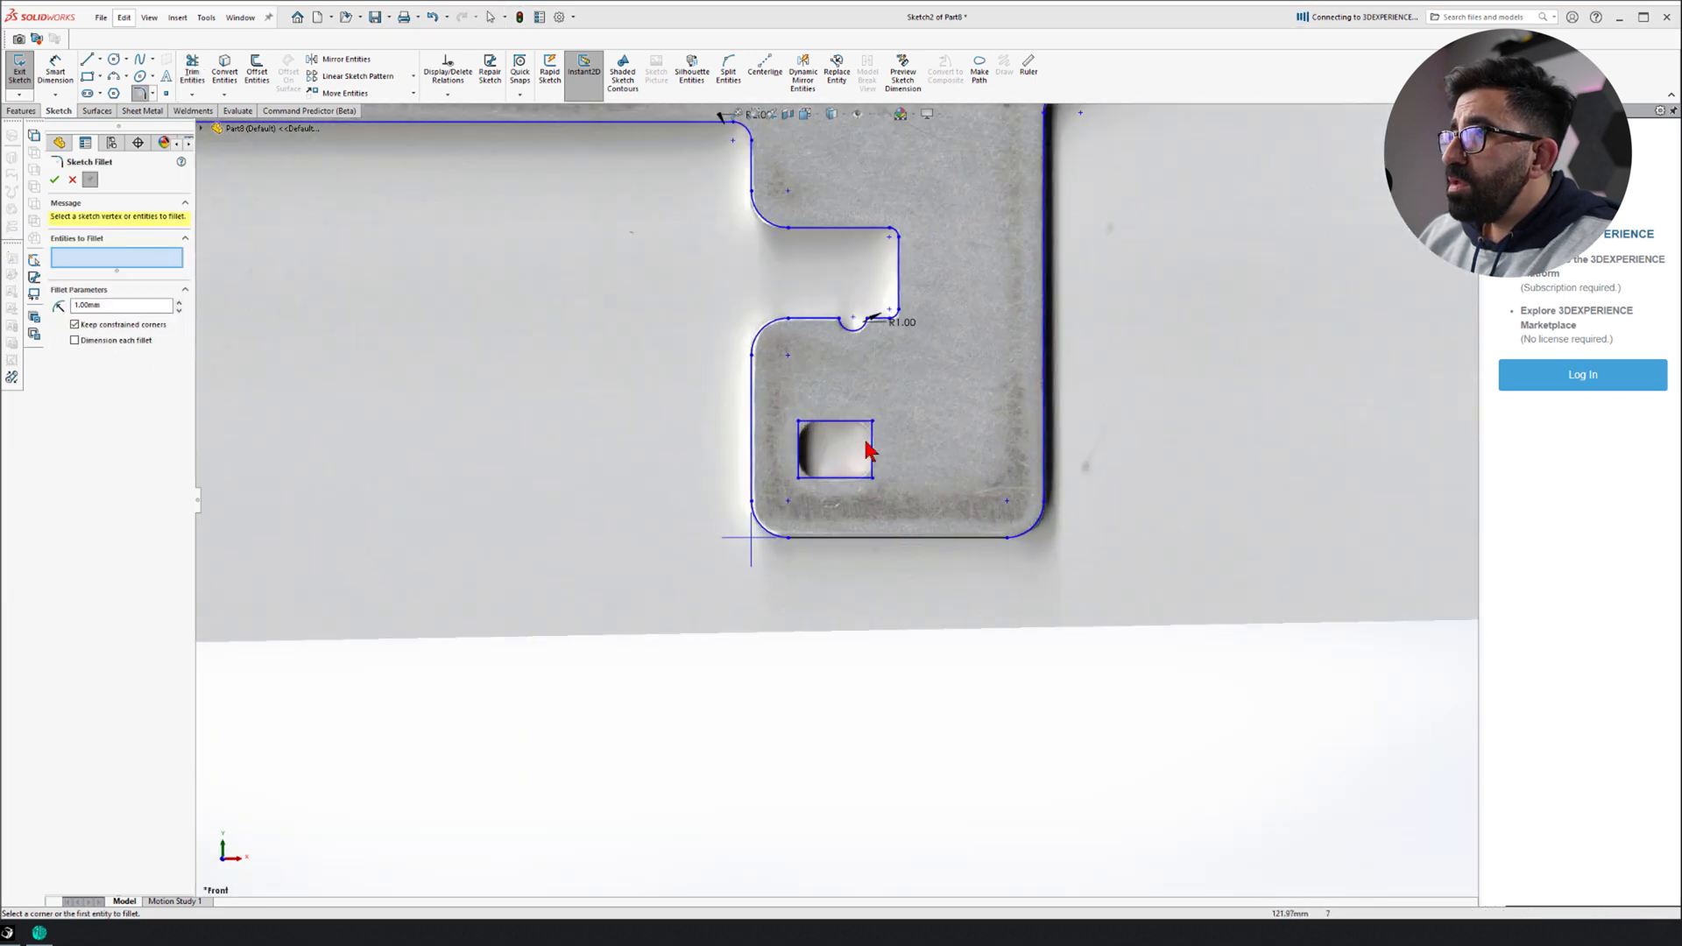
{"action": "scroll", "coordinate": [876, 473], "scroll_direction": "down", "scroll_amount": 8}
{"action": "left_click_drag", "start_coordinate": [119, 306], "coordinate": [17, 296]}
{"action": "type", "text": "2"}
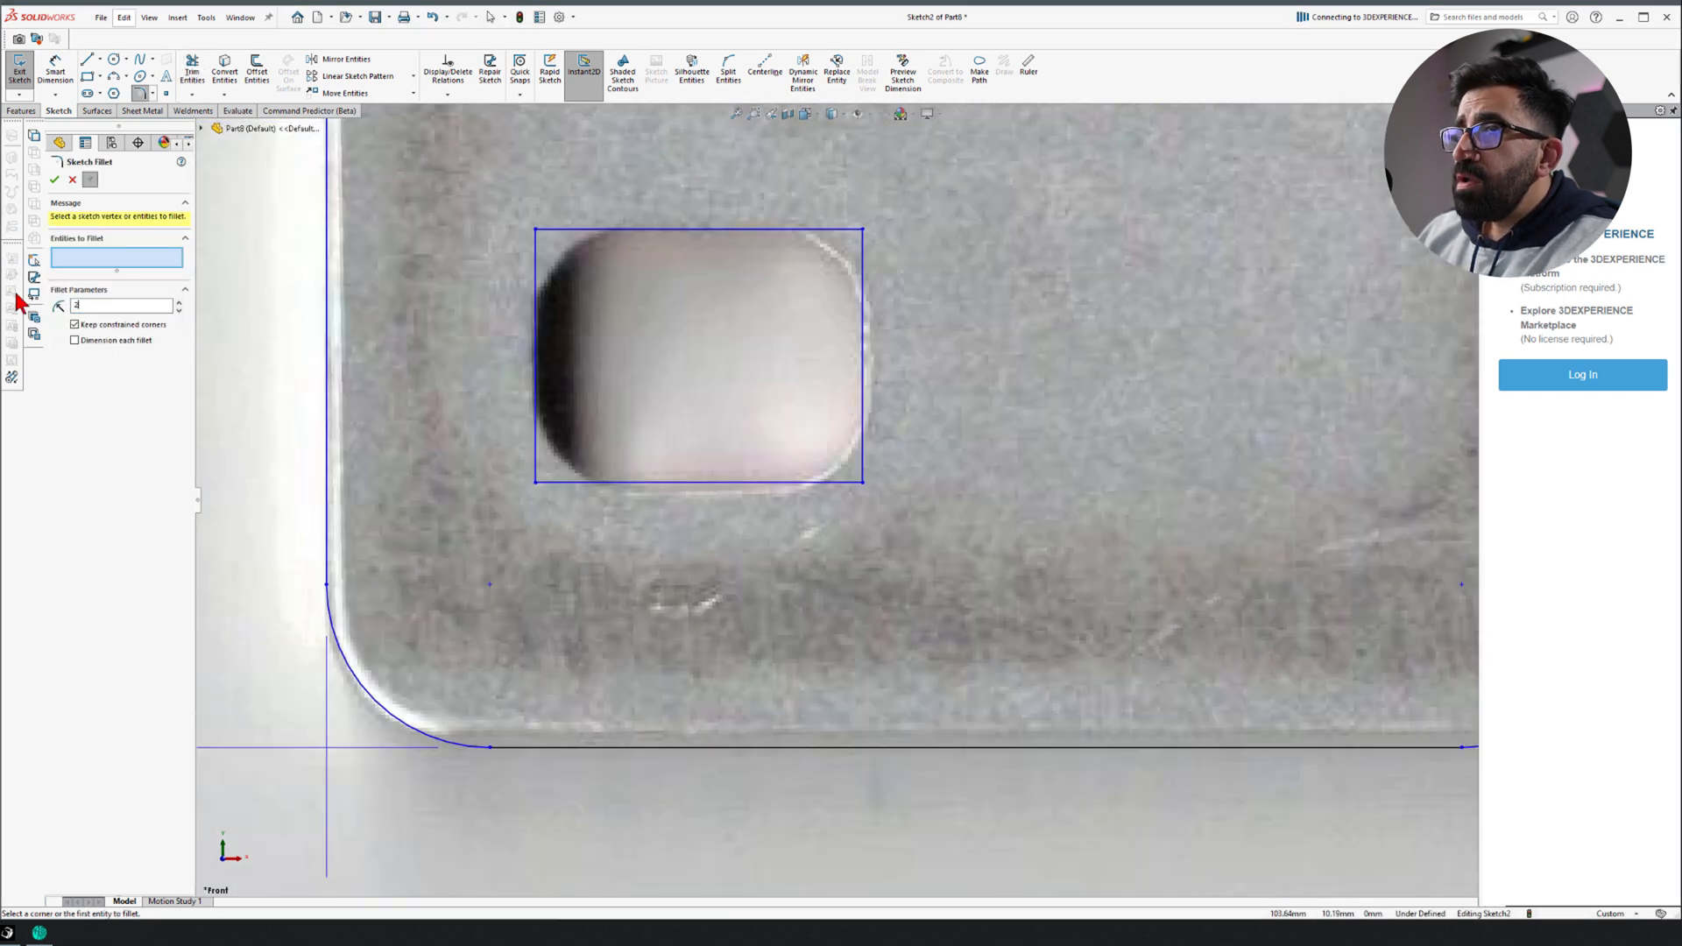
{"action": "left_click", "coordinate": [860, 231]}
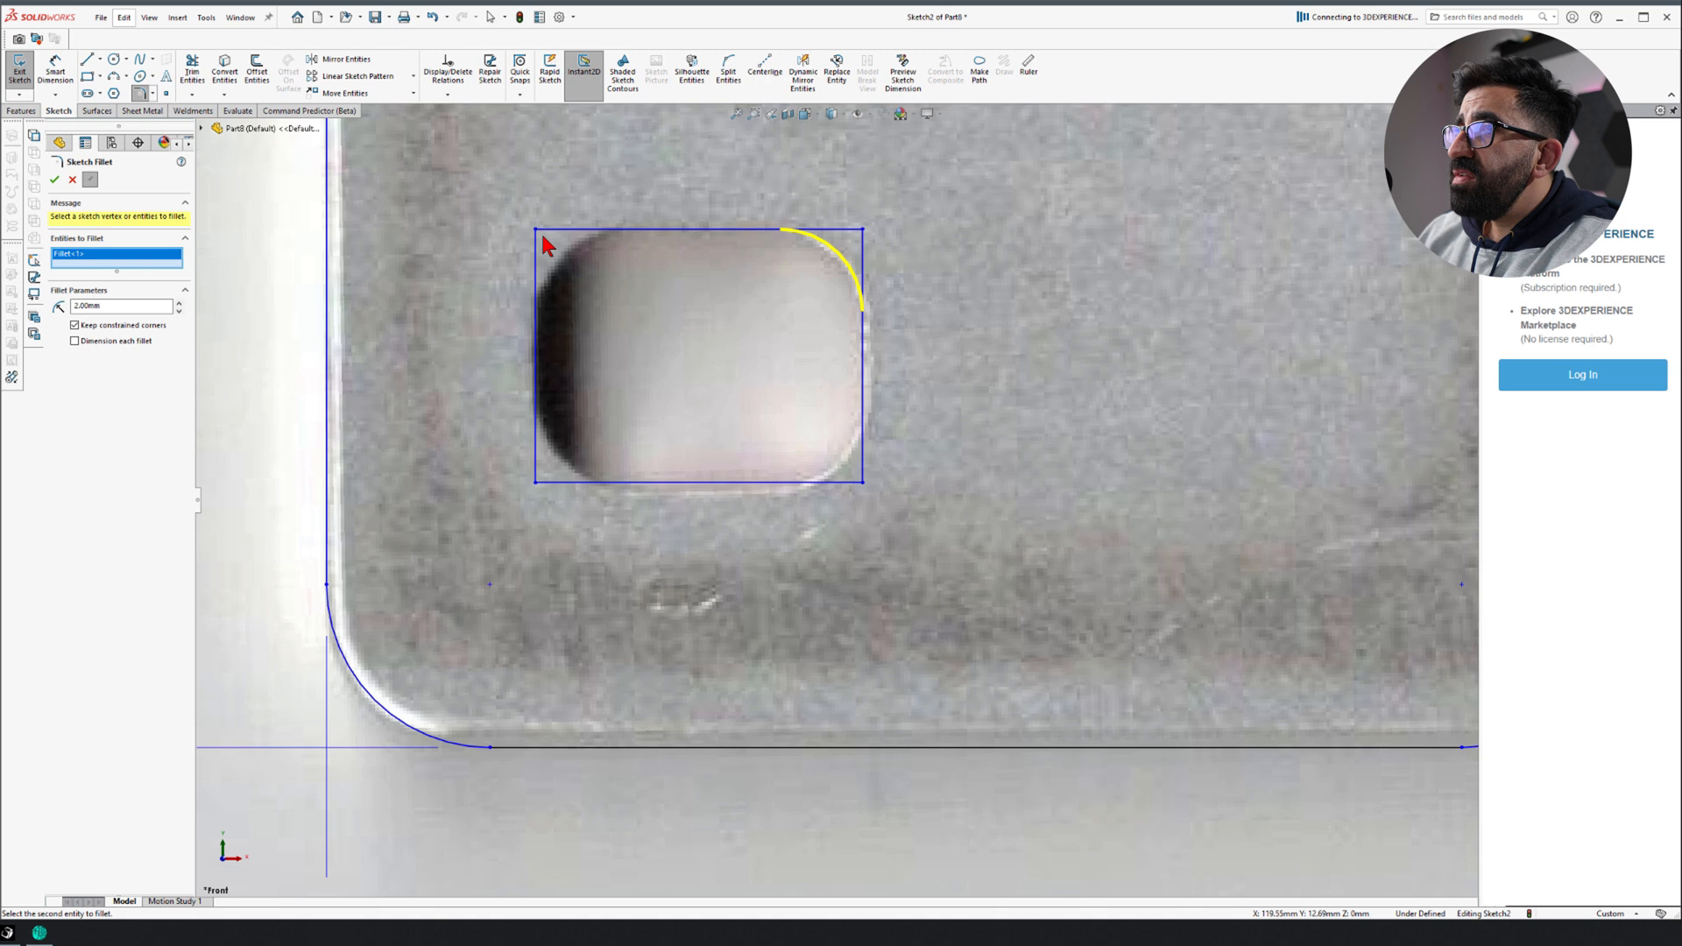
{"action": "left_click", "coordinate": [542, 236]}
{"action": "left_click", "coordinate": [545, 485]}
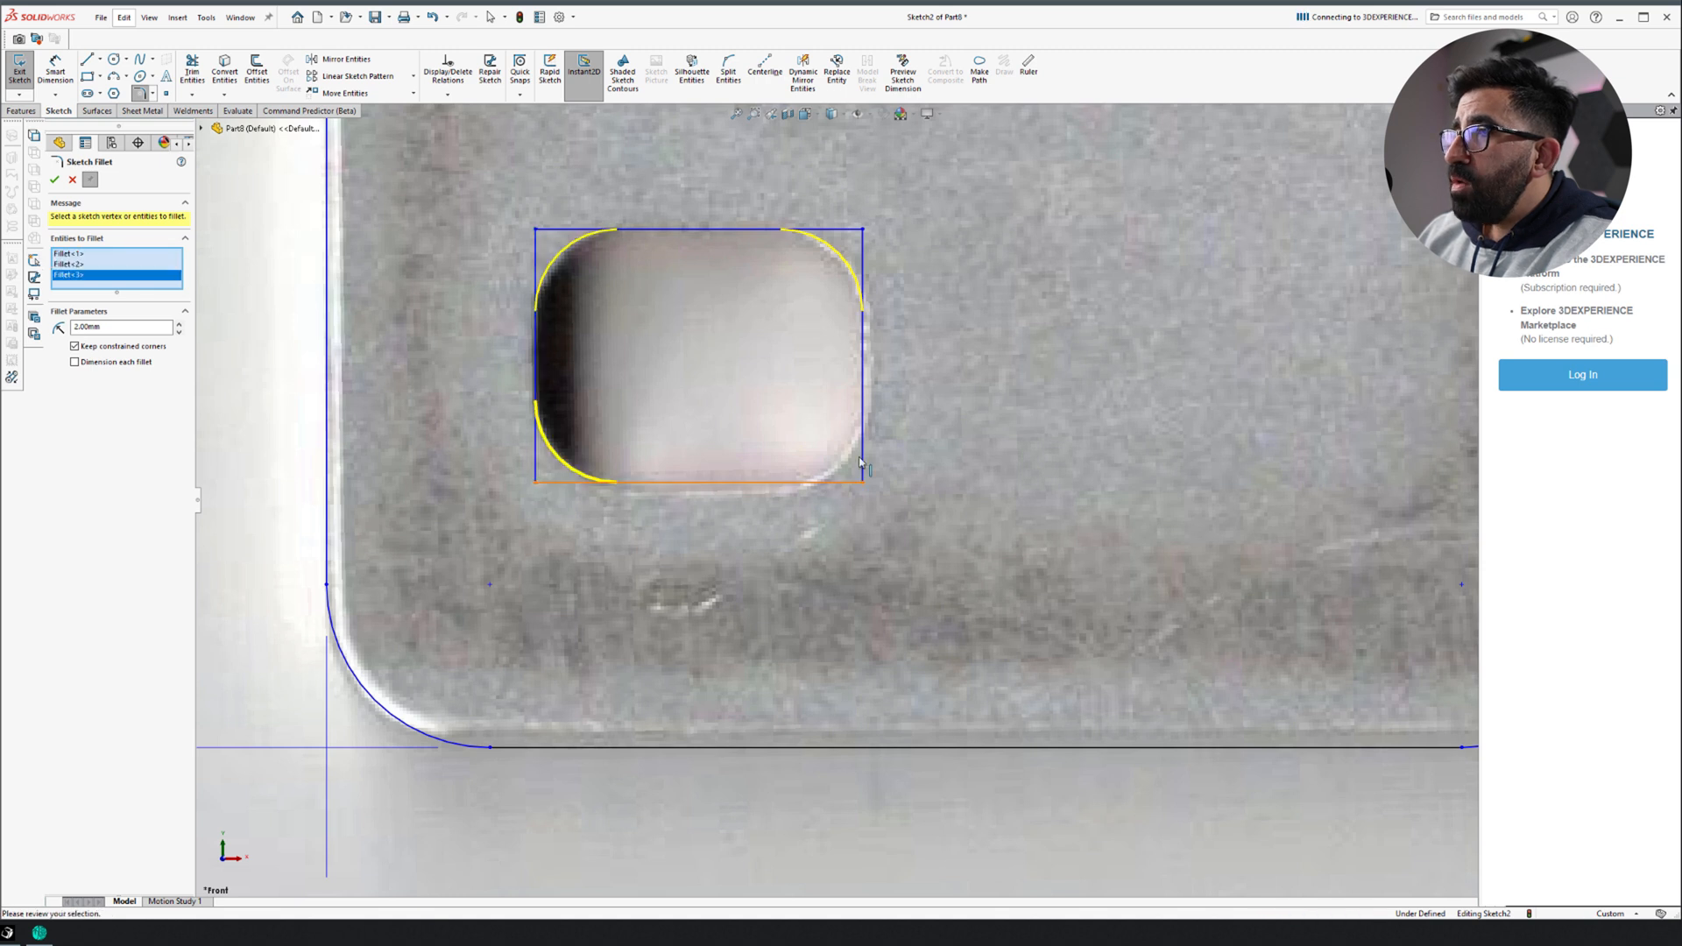
{"action": "left_click", "coordinate": [827, 481]}
{"action": "key", "text": "Return"}
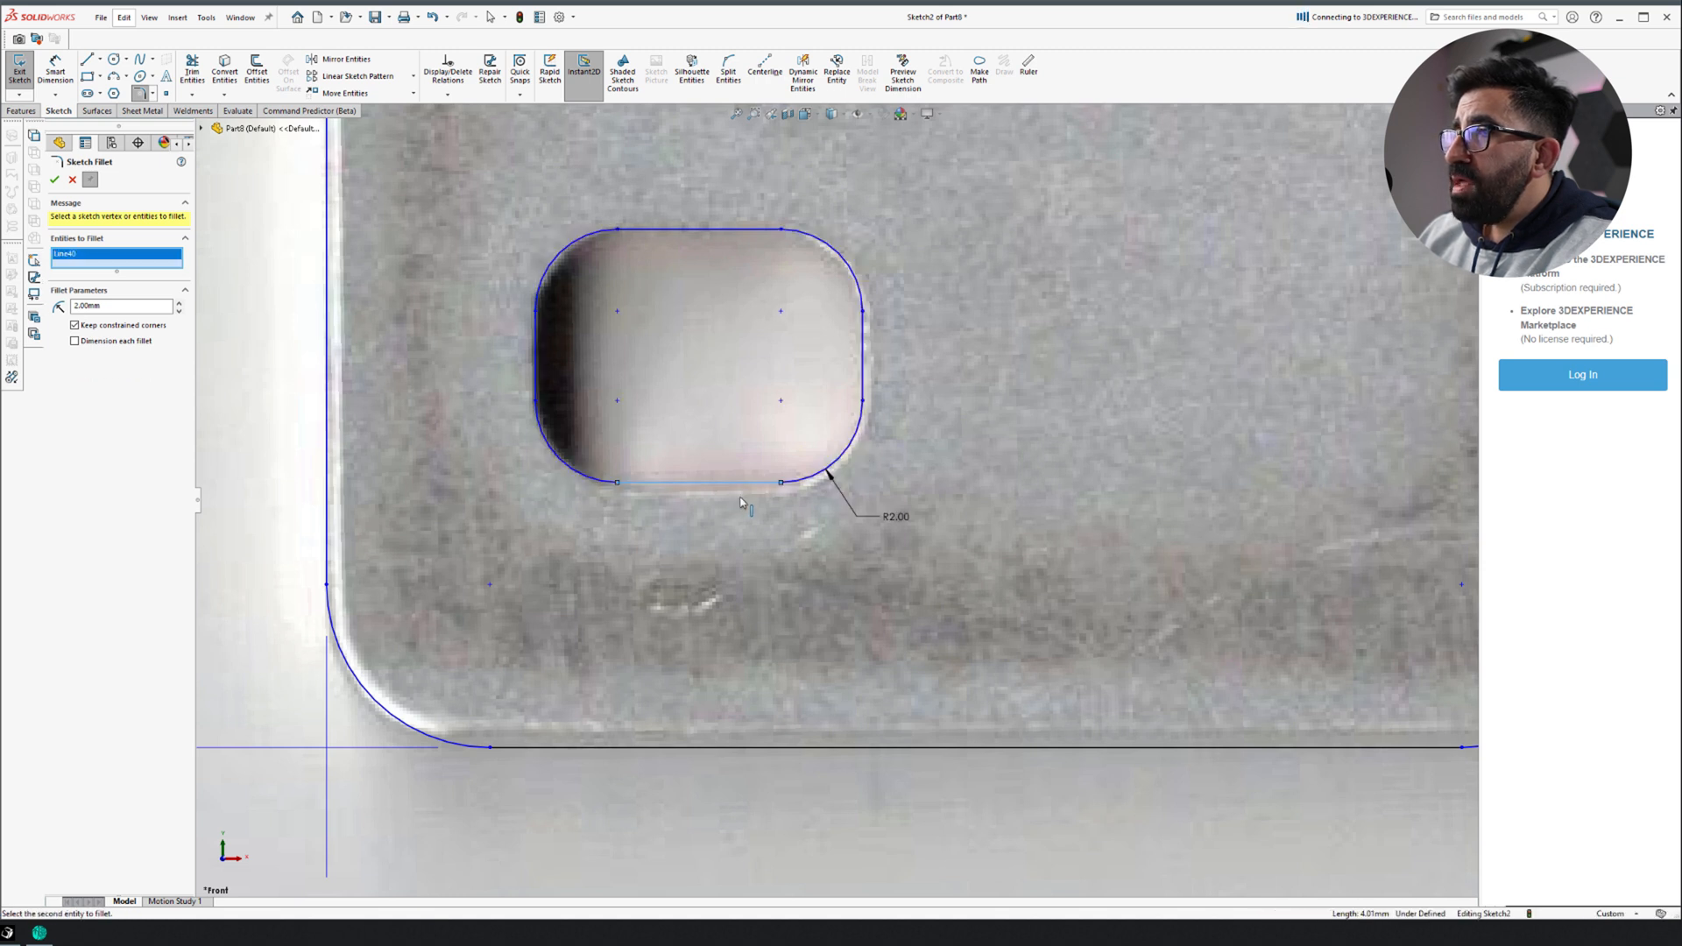
Fillet the pointed tip of the upper tab with a 12 mm radius to match the picture
{"action": "scroll", "coordinate": [764, 498], "scroll_direction": "up", "scroll_amount": 5}
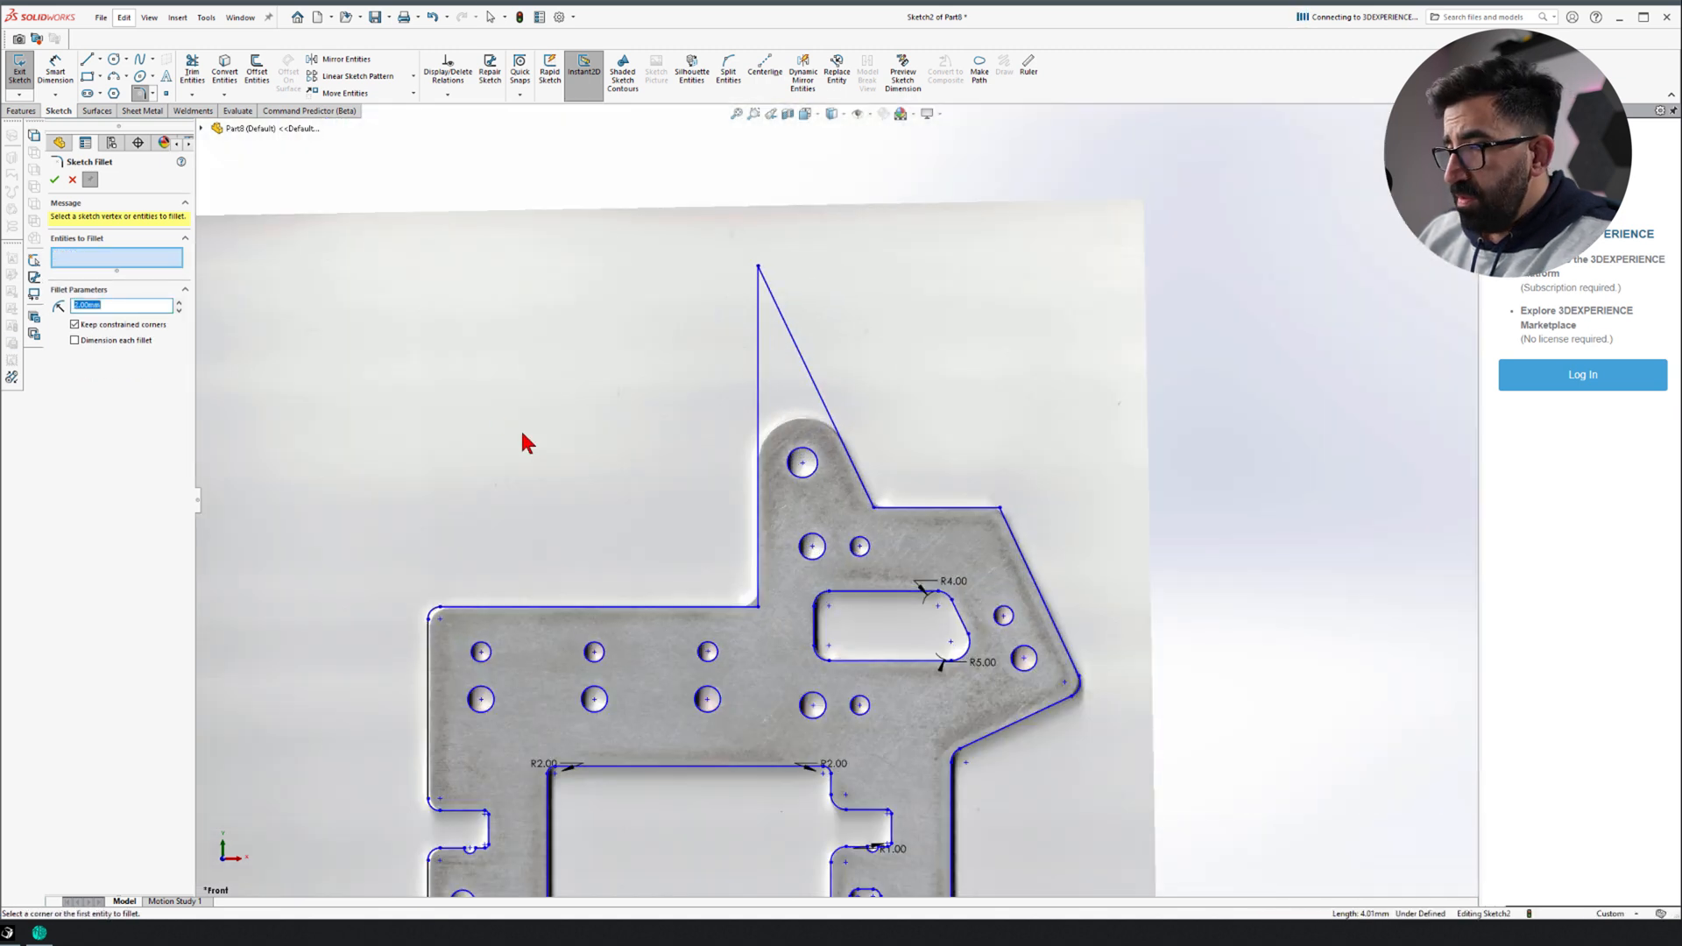
{"action": "key", "text": "BackSpace"}
{"action": "key", "text": "Return"}
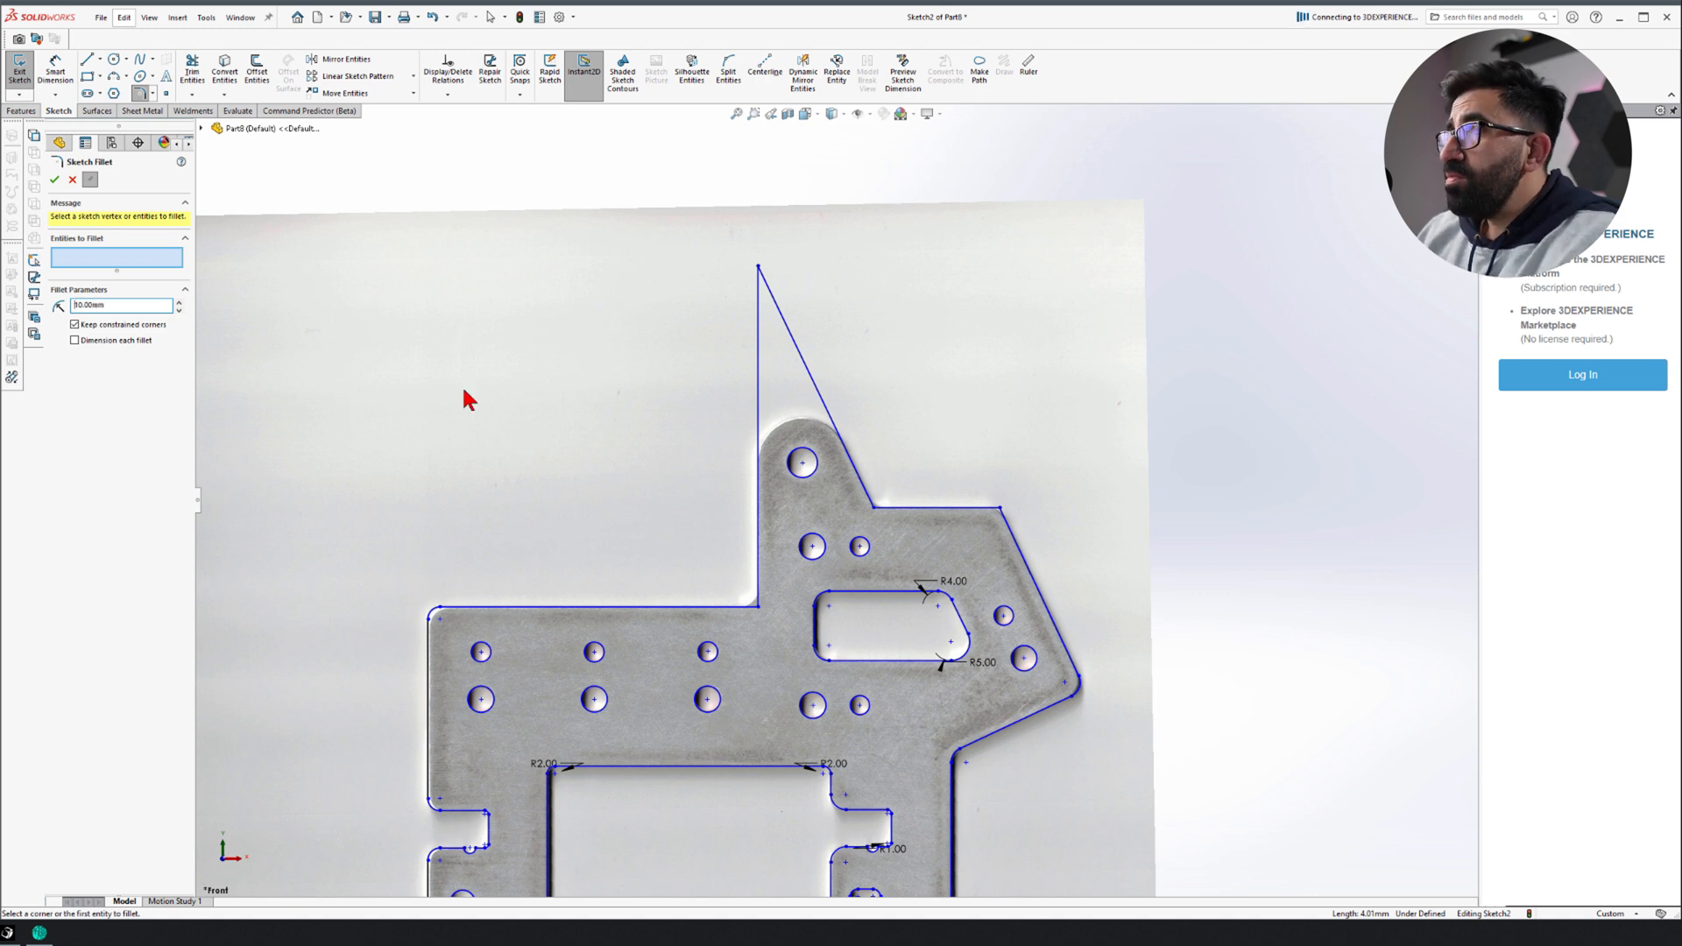
{"action": "left_click", "coordinate": [759, 269]}
{"action": "scroll", "coordinate": [791, 408], "scroll_direction": "down", "scroll_amount": 5}
{"action": "type", "text": "15"}
{"action": "key", "text": "BackSpace"}
{"action": "type", "text": "3"}
{"action": "key", "text": "BackSpace"}
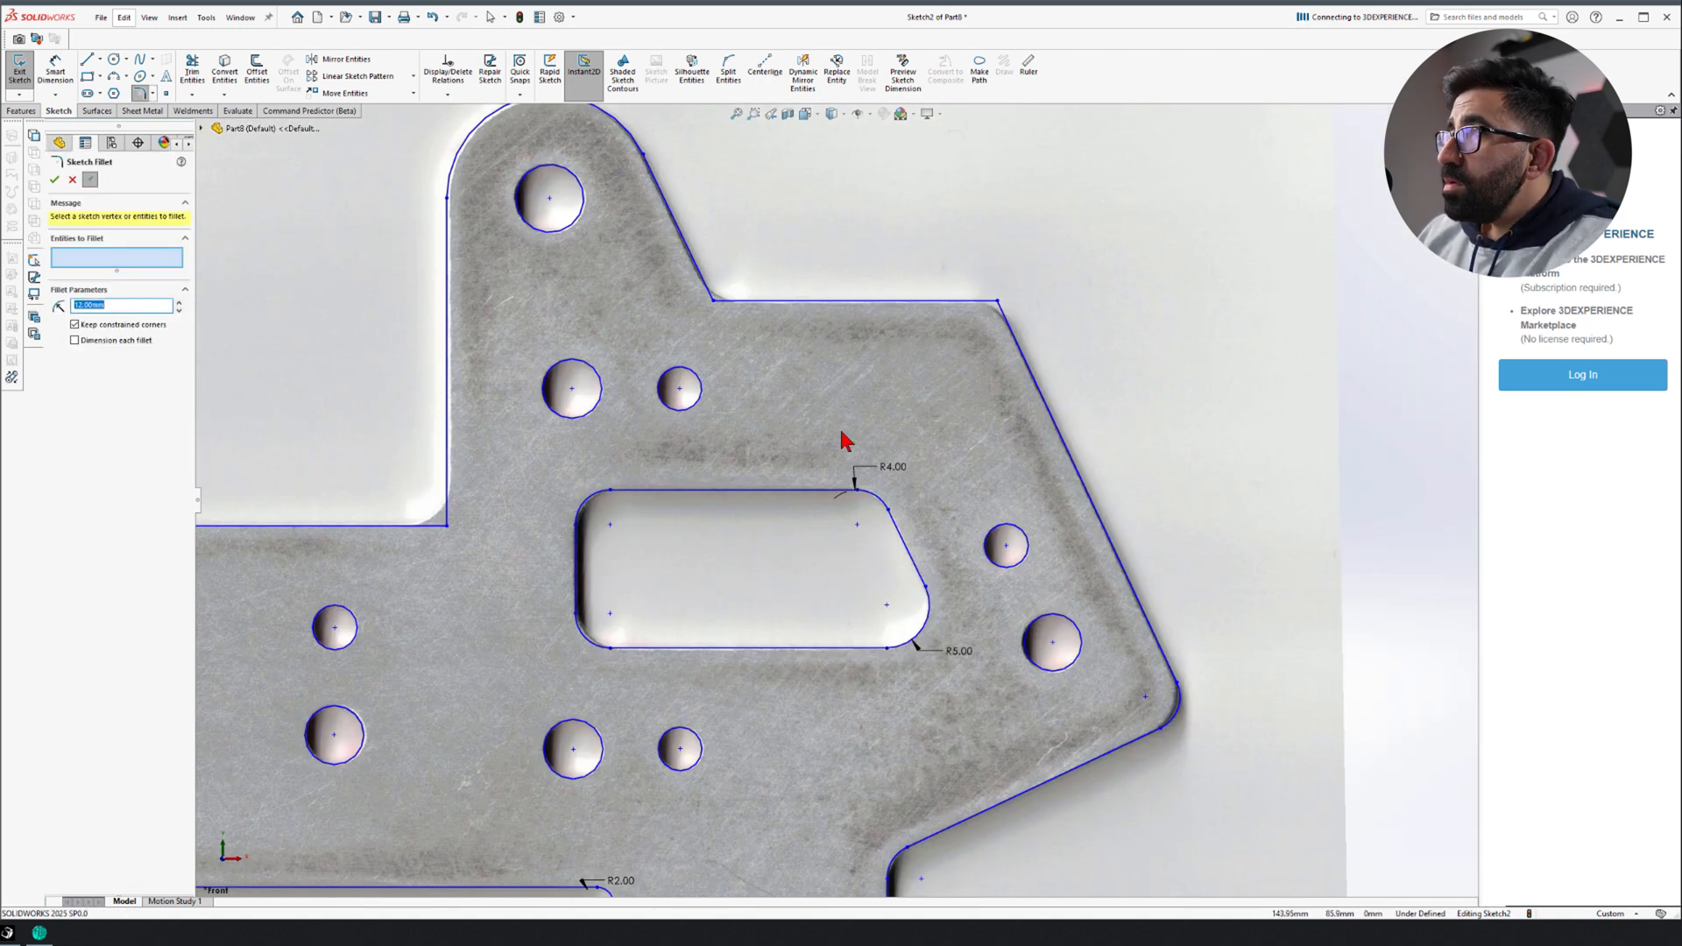
Fillet the inside corner on the tab's sloped side with 3 mm and the one at its straight side with 5 mm radius
{"action": "left_click", "coordinate": [713, 298]}
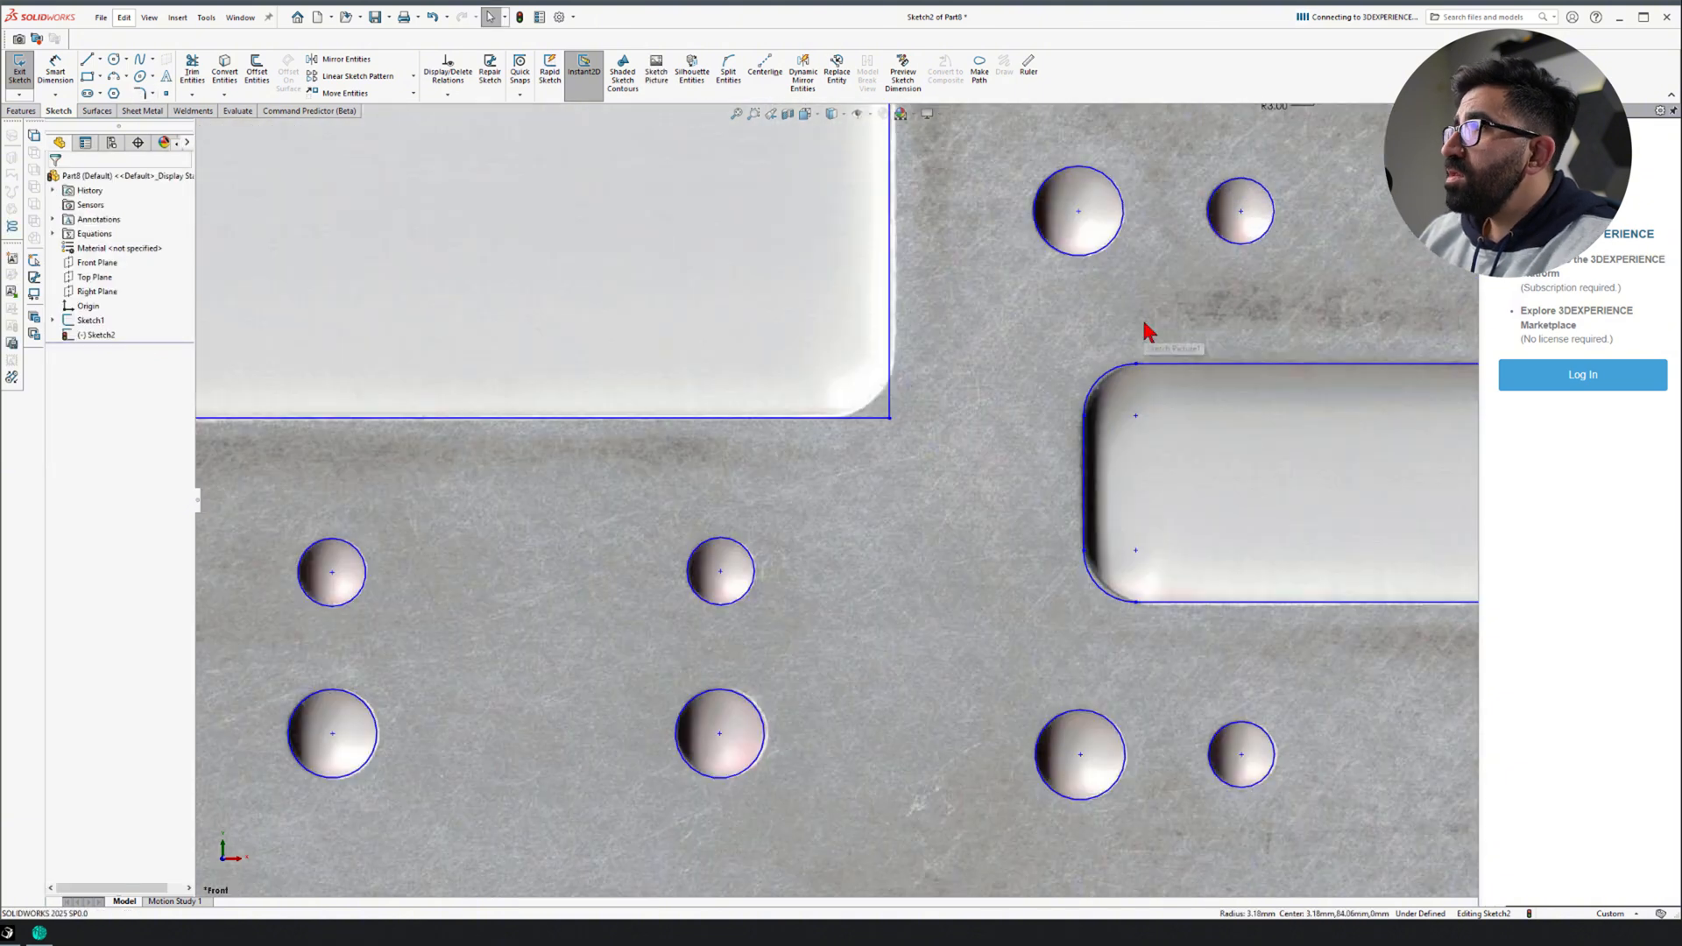
{"action": "scroll", "coordinate": [924, 529], "scroll_direction": "up", "scroll_amount": 5}
{"action": "scroll", "coordinate": [740, 424], "scroll_direction": "down", "scroll_amount": 7}
{"action": "left_click", "coordinate": [596, 564]}
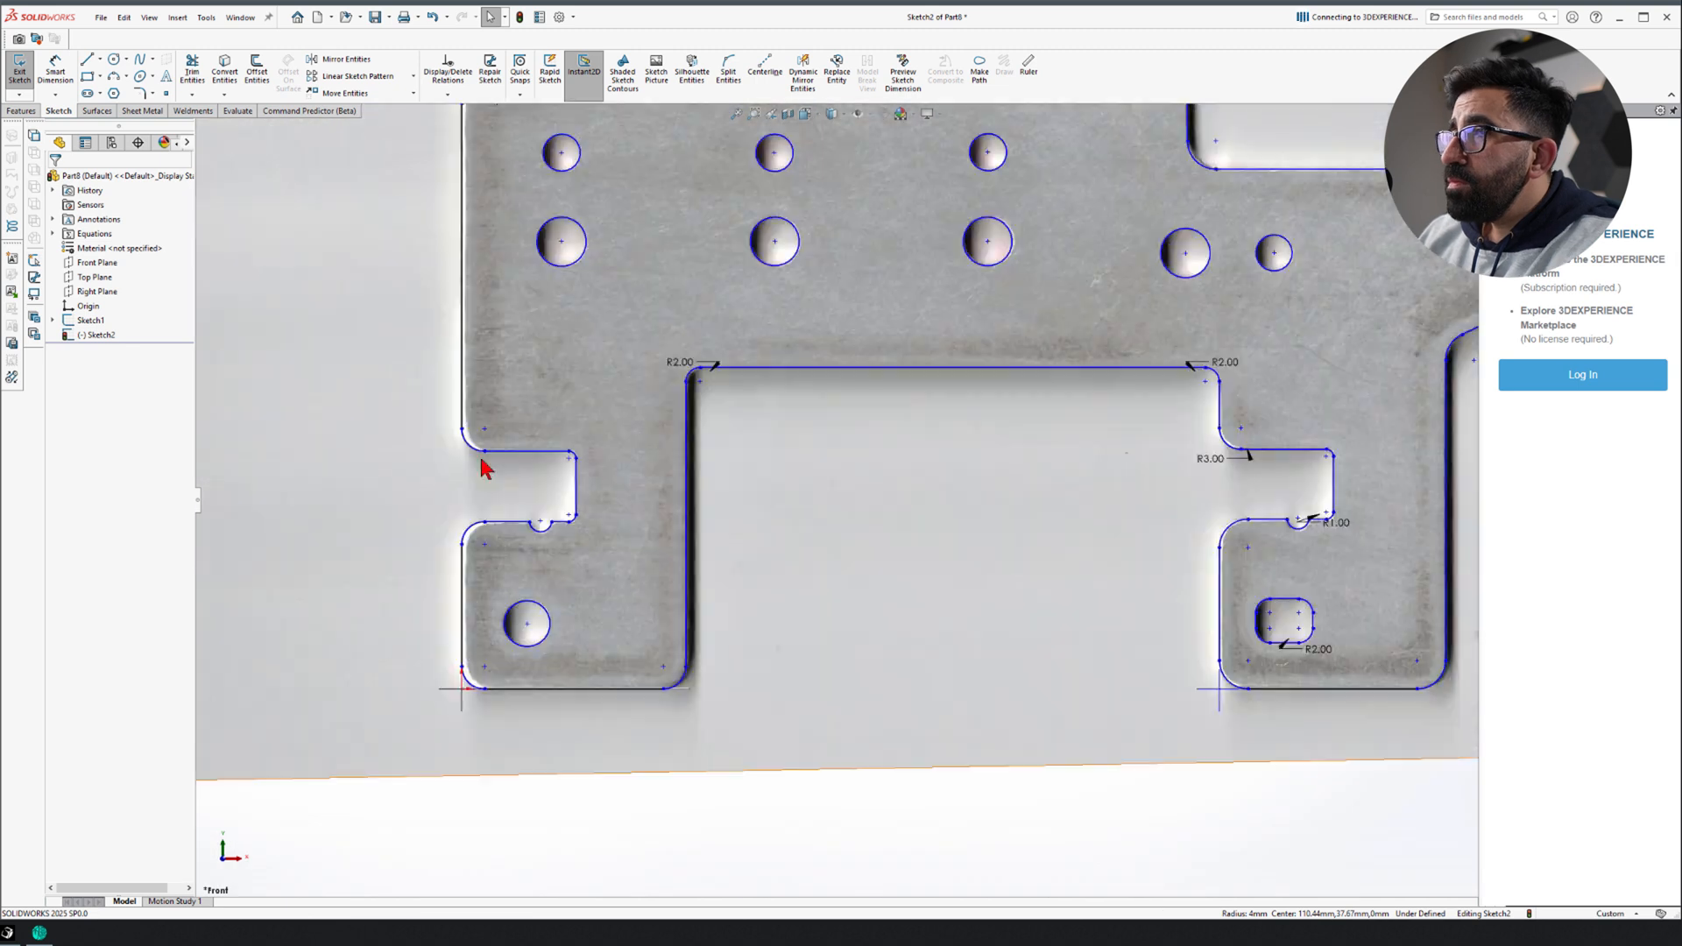
Make the larger holes equal in size, from the lower row to the window-side, nose and left leg holes
{"action": "scroll", "coordinate": [680, 424], "scroll_direction": "up", "scroll_amount": 5}
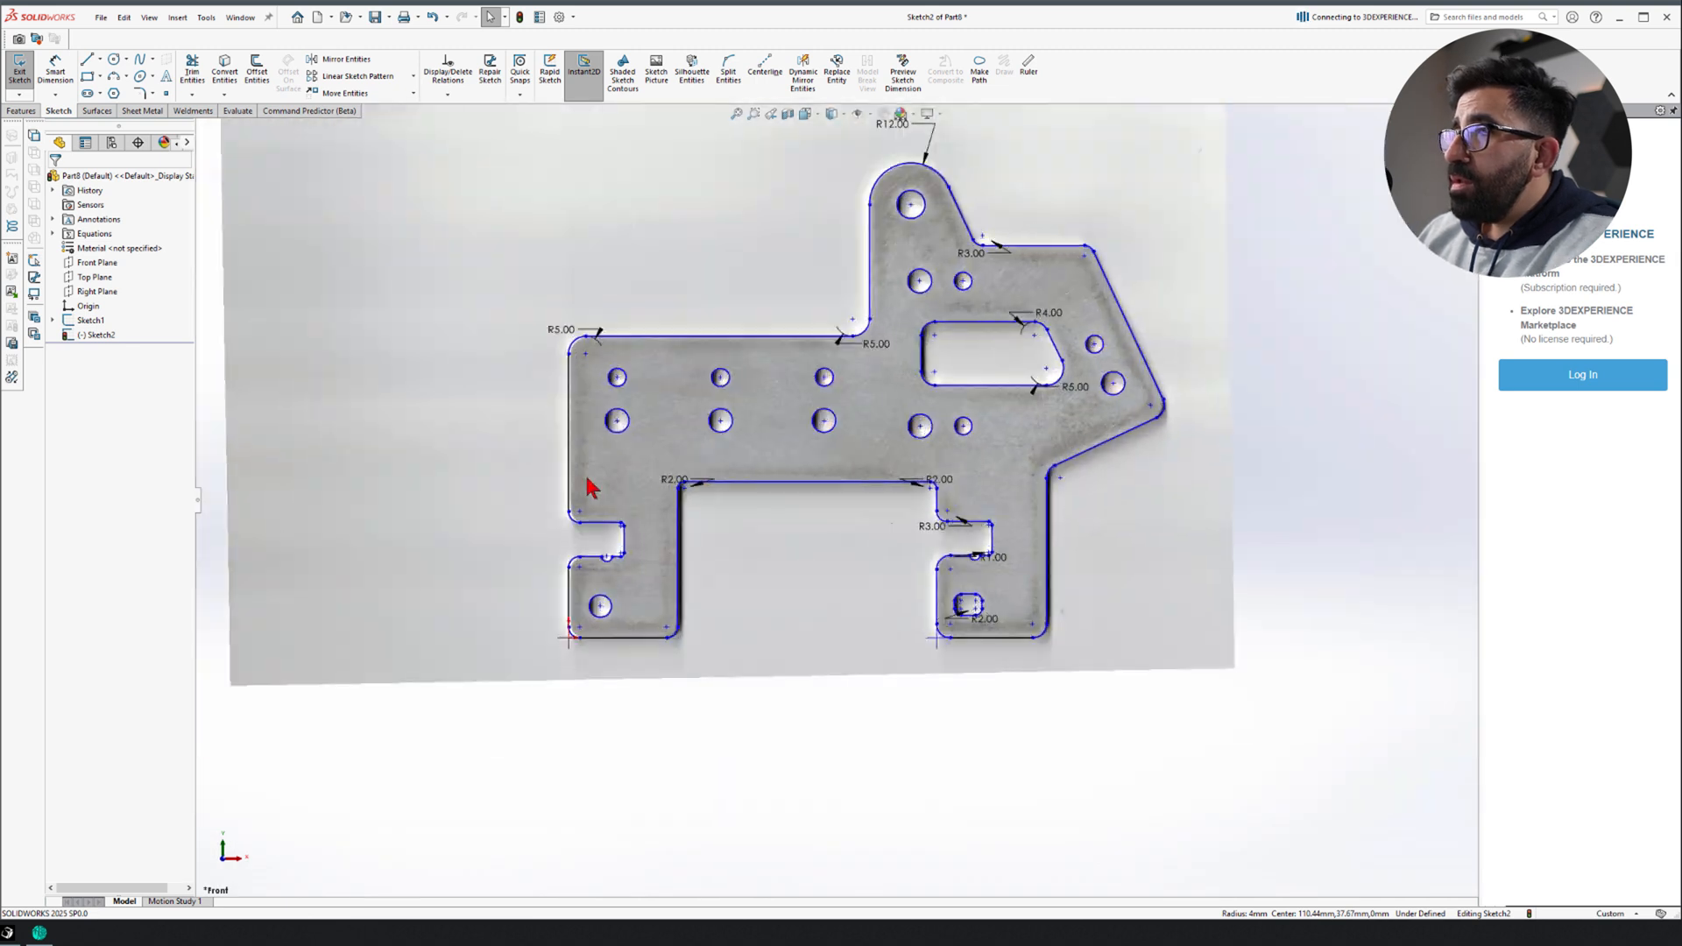
{"action": "left_click_drag", "start_coordinate": [286, 481], "coordinate": [914, 422]}
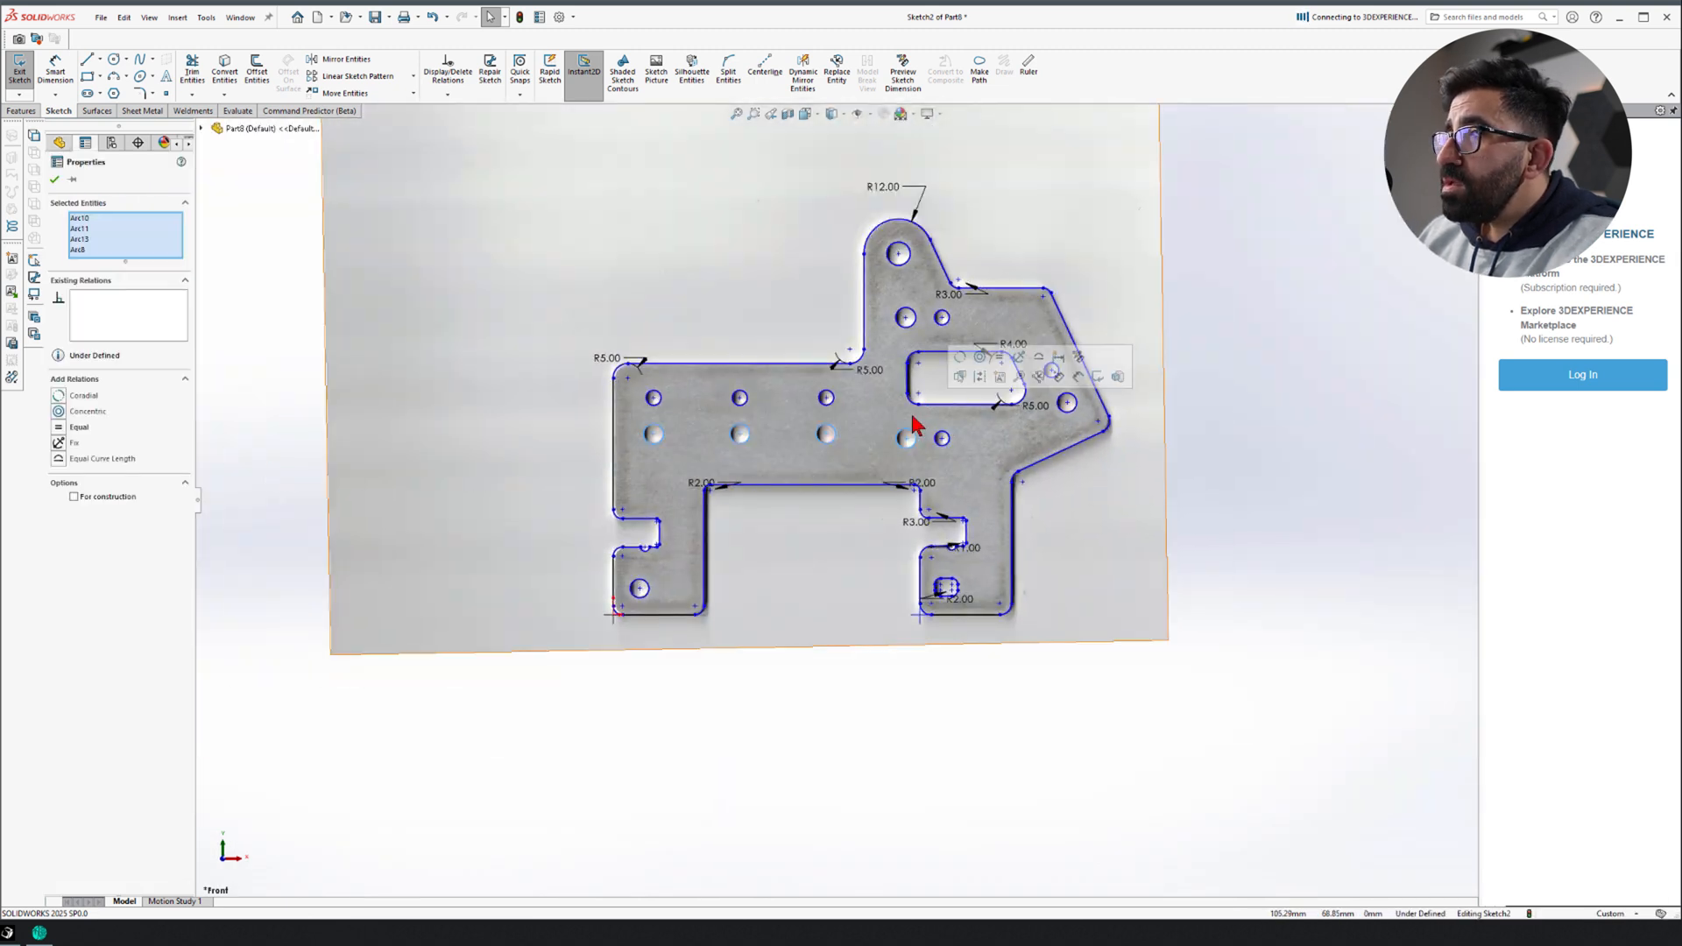
{"action": "left_click", "coordinate": [1002, 358]}
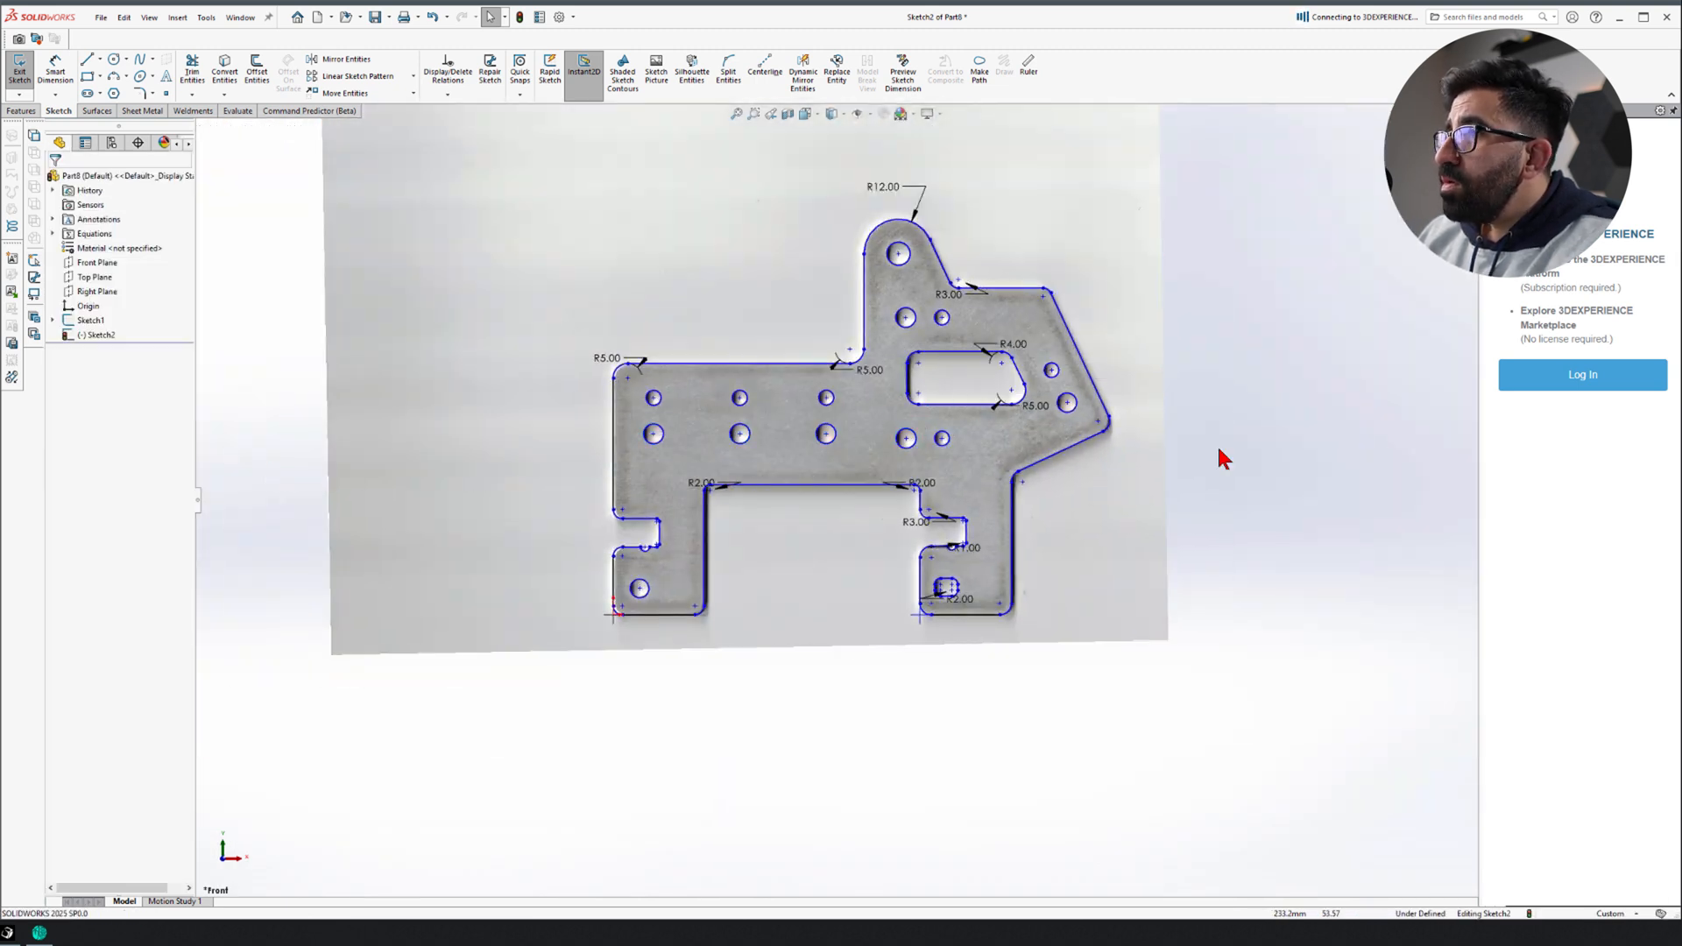
{"action": "left_click", "coordinate": [1067, 403]}
{"action": "left_click", "coordinate": [910, 445], "text": "ctrl"}
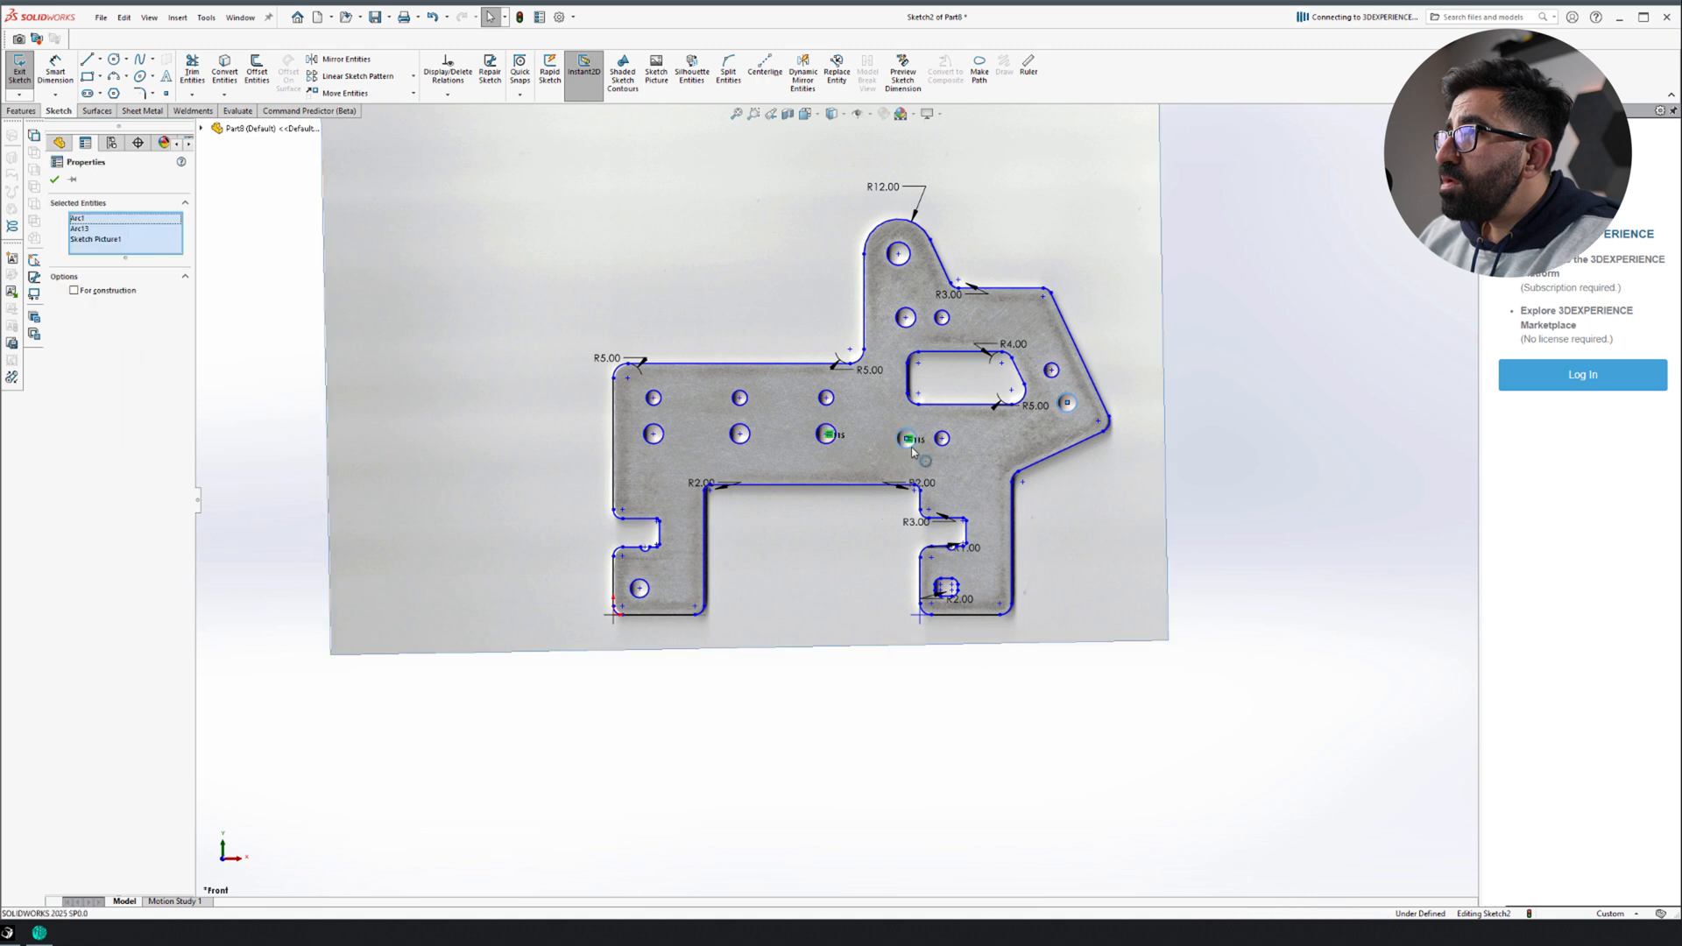
{"action": "left_click", "coordinate": [642, 590], "text": "ctrl"}
{"action": "left_click", "coordinate": [908, 320], "text": "ctrl"}
{"action": "key", "text": "Escape"}
{"action": "left_click", "coordinate": [906, 438]}
{"action": "left_click", "coordinate": [641, 589], "text": "ctrl"}
{"action": "left_click", "coordinate": [737, 560]}
Make the smaller holes equal in size, including those in the upper row and beneath the window
{"action": "left_click", "coordinate": [942, 438]}
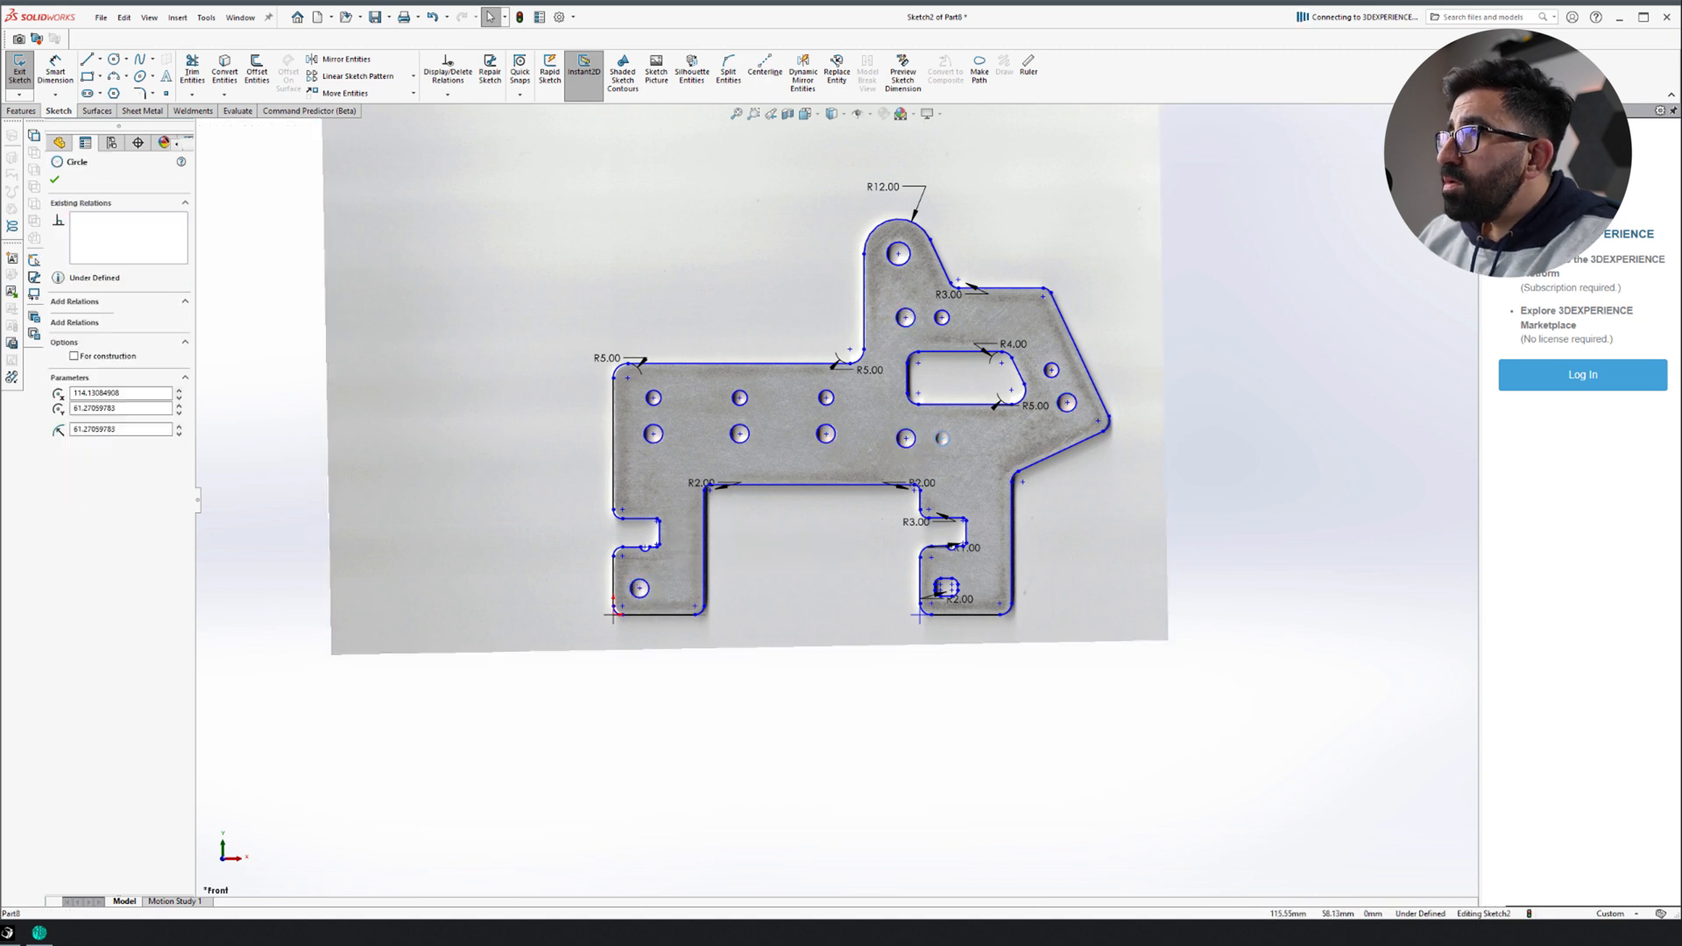
{"action": "left_click", "coordinate": [827, 399], "text": "ctrl"}
{"action": "left_click", "coordinate": [654, 399], "text": "ctrl"}
{"action": "left_click", "coordinate": [749, 369]}
Extrude the plate sketch blind to a depth of 3.18 mm
{"action": "scroll", "coordinate": [931, 579], "scroll_direction": "down", "scroll_amount": 2}
{"action": "scroll", "coordinate": [1020, 503], "scroll_direction": "up", "scroll_amount": 4}
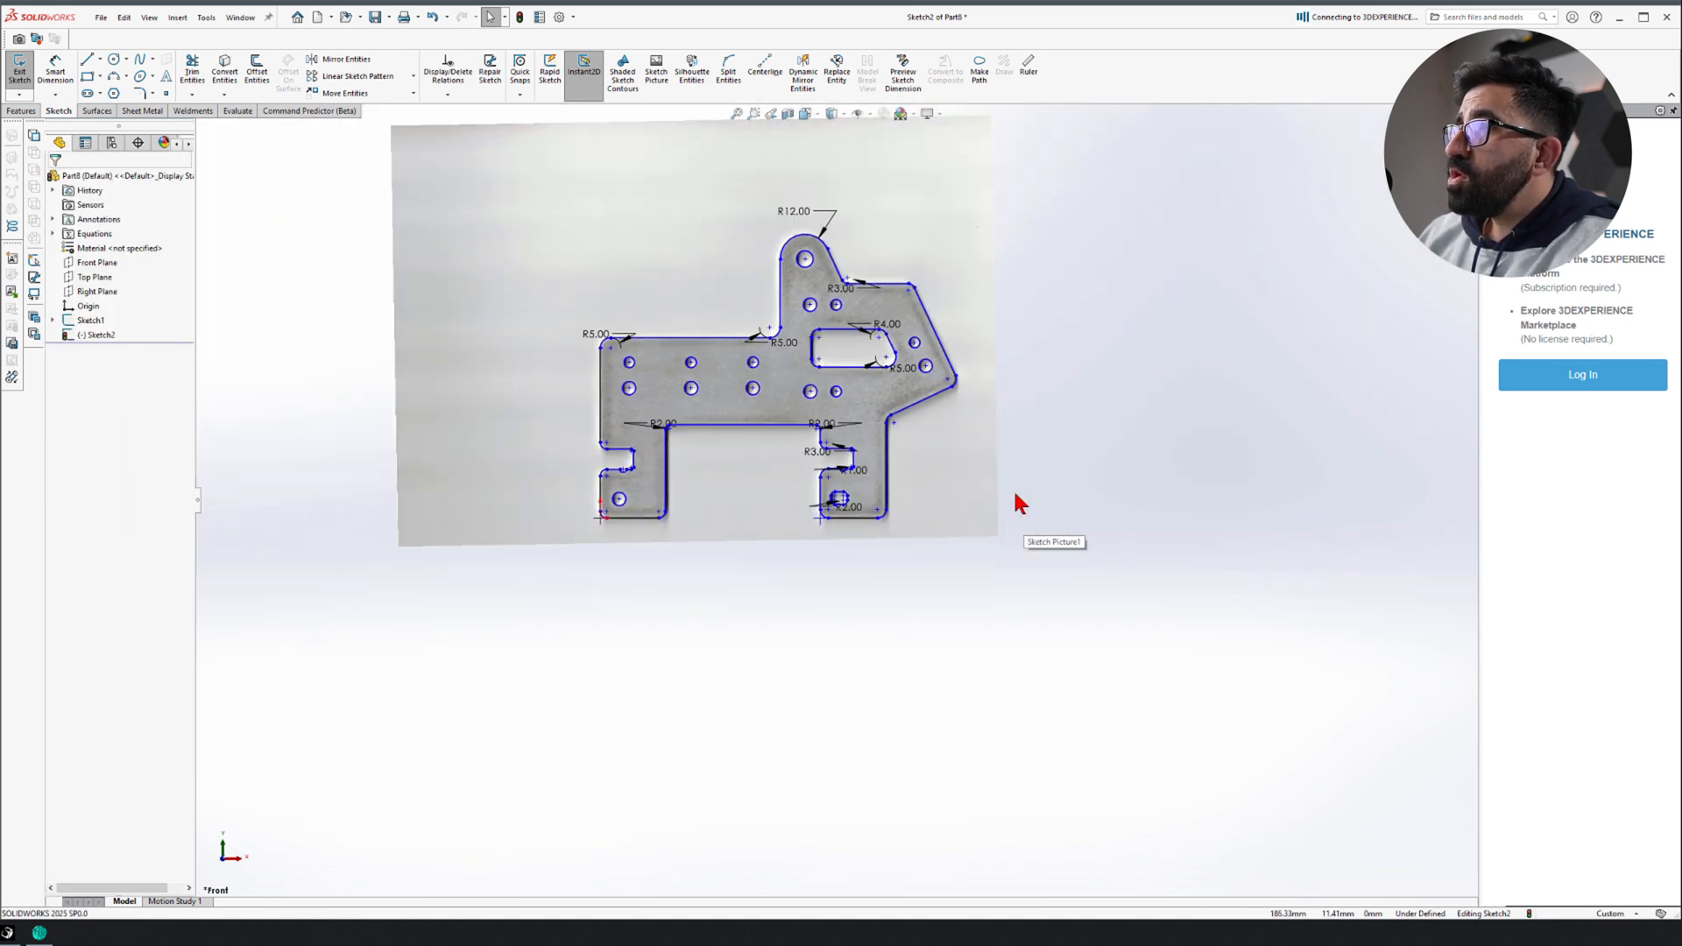
{"action": "scroll", "coordinate": [824, 298], "scroll_direction": "down", "scroll_amount": 3}
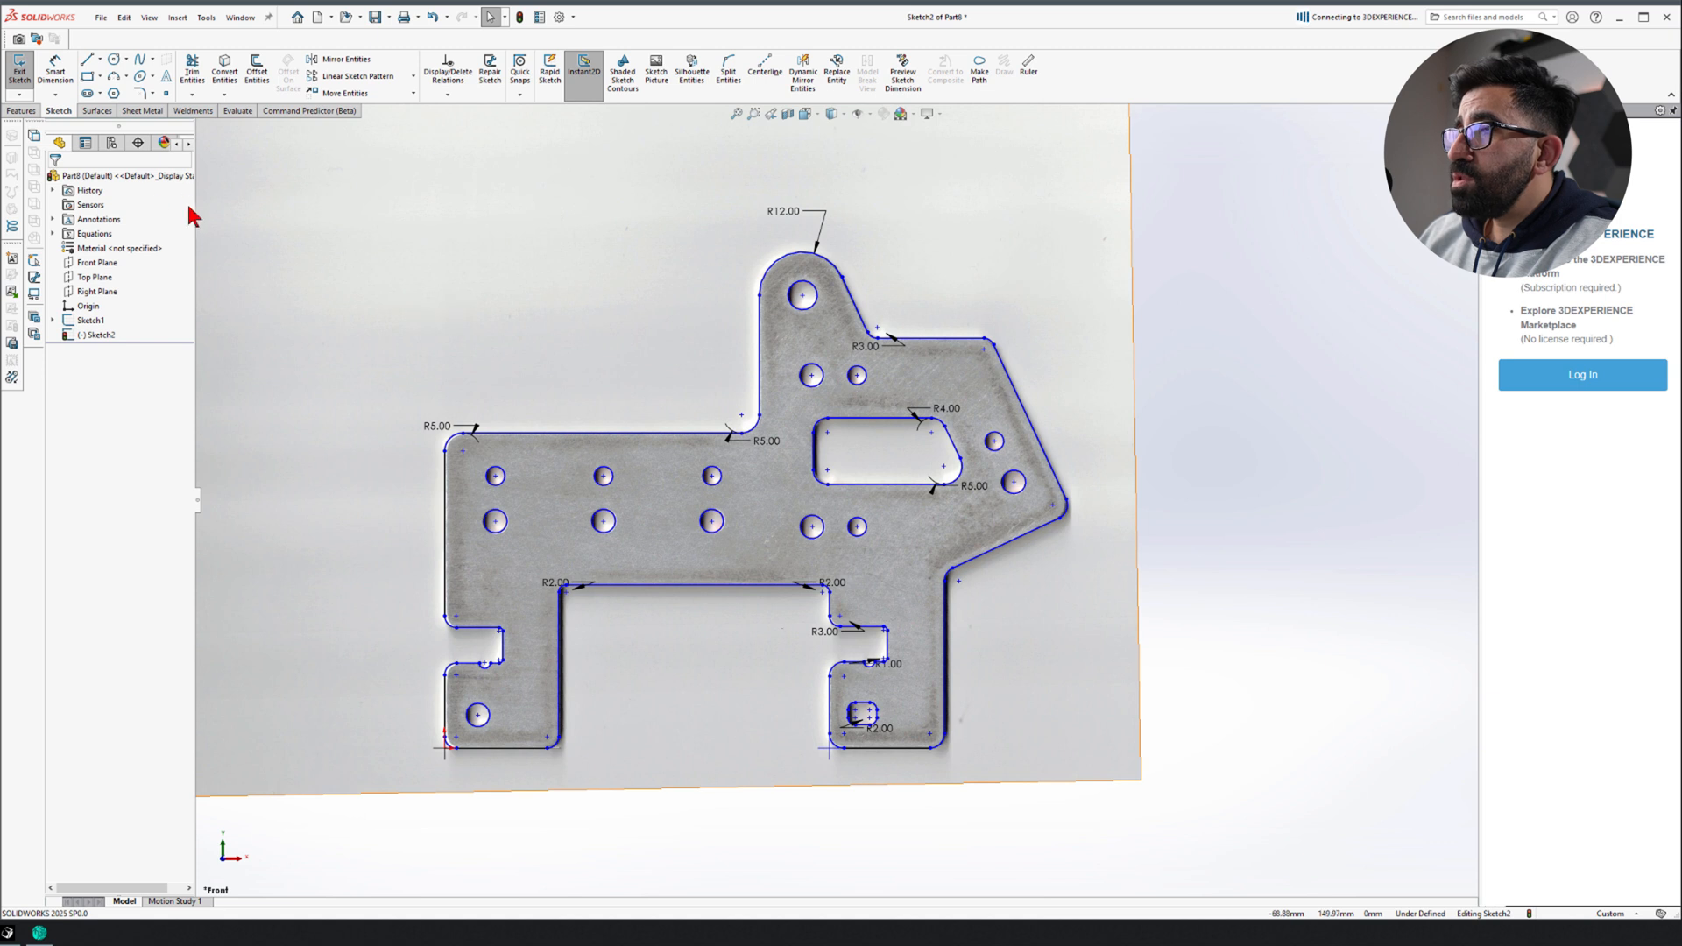
{"action": "left_click", "coordinate": [27, 111]}
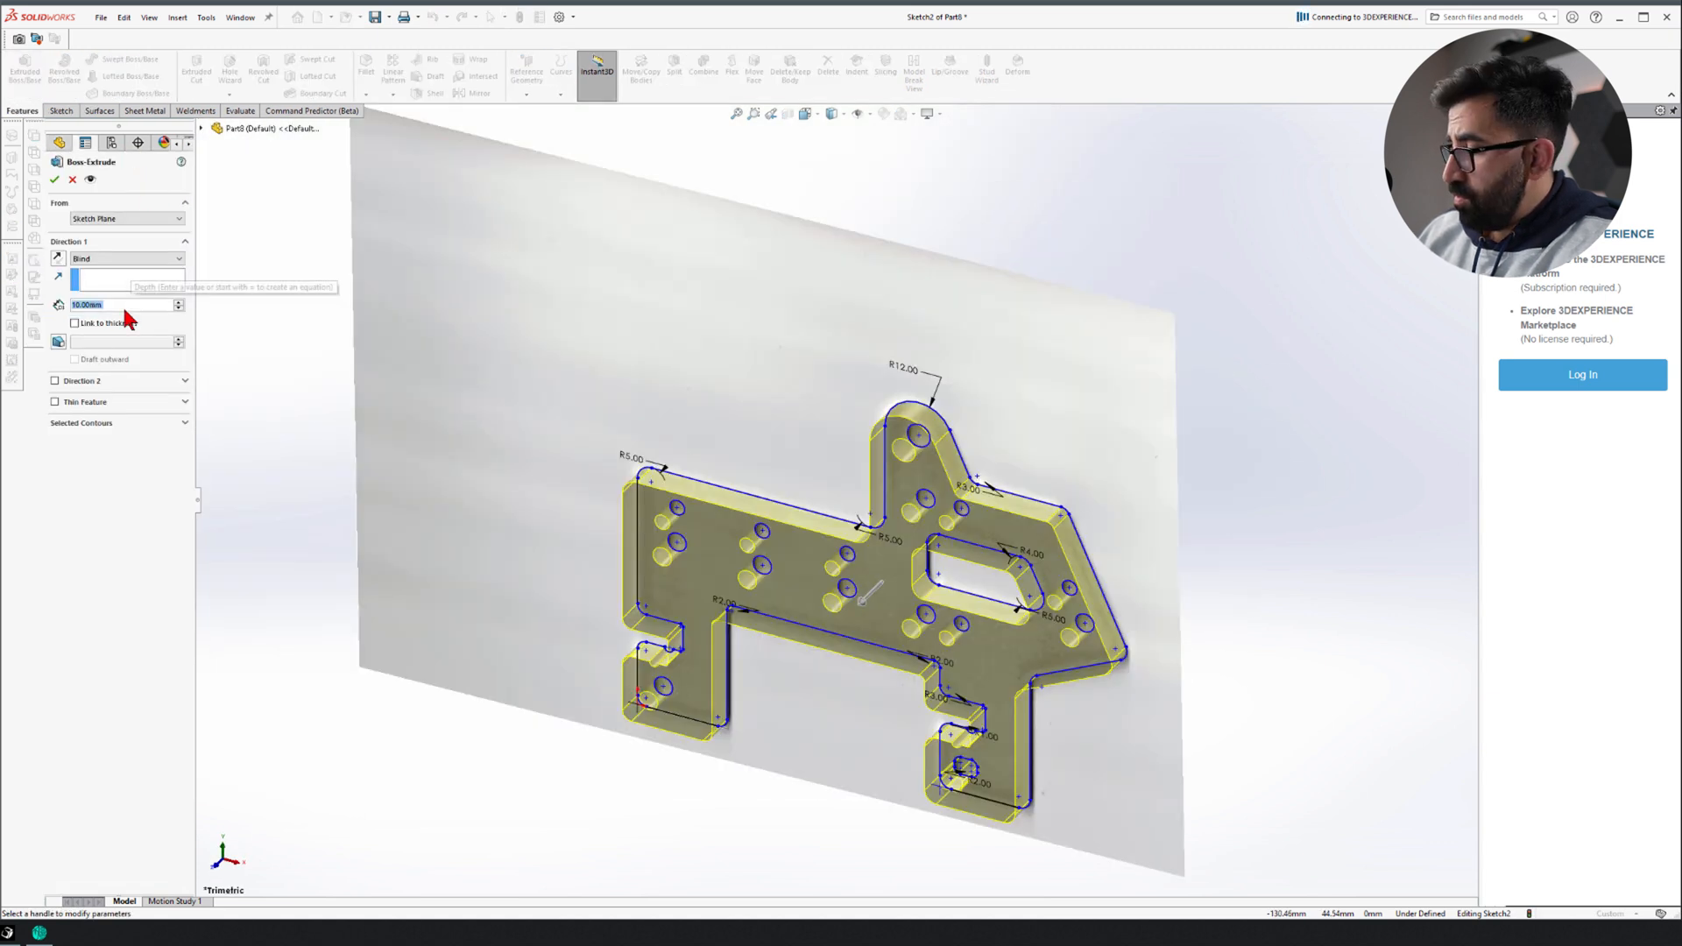
{"action": "type", "text": "3.18mm"}
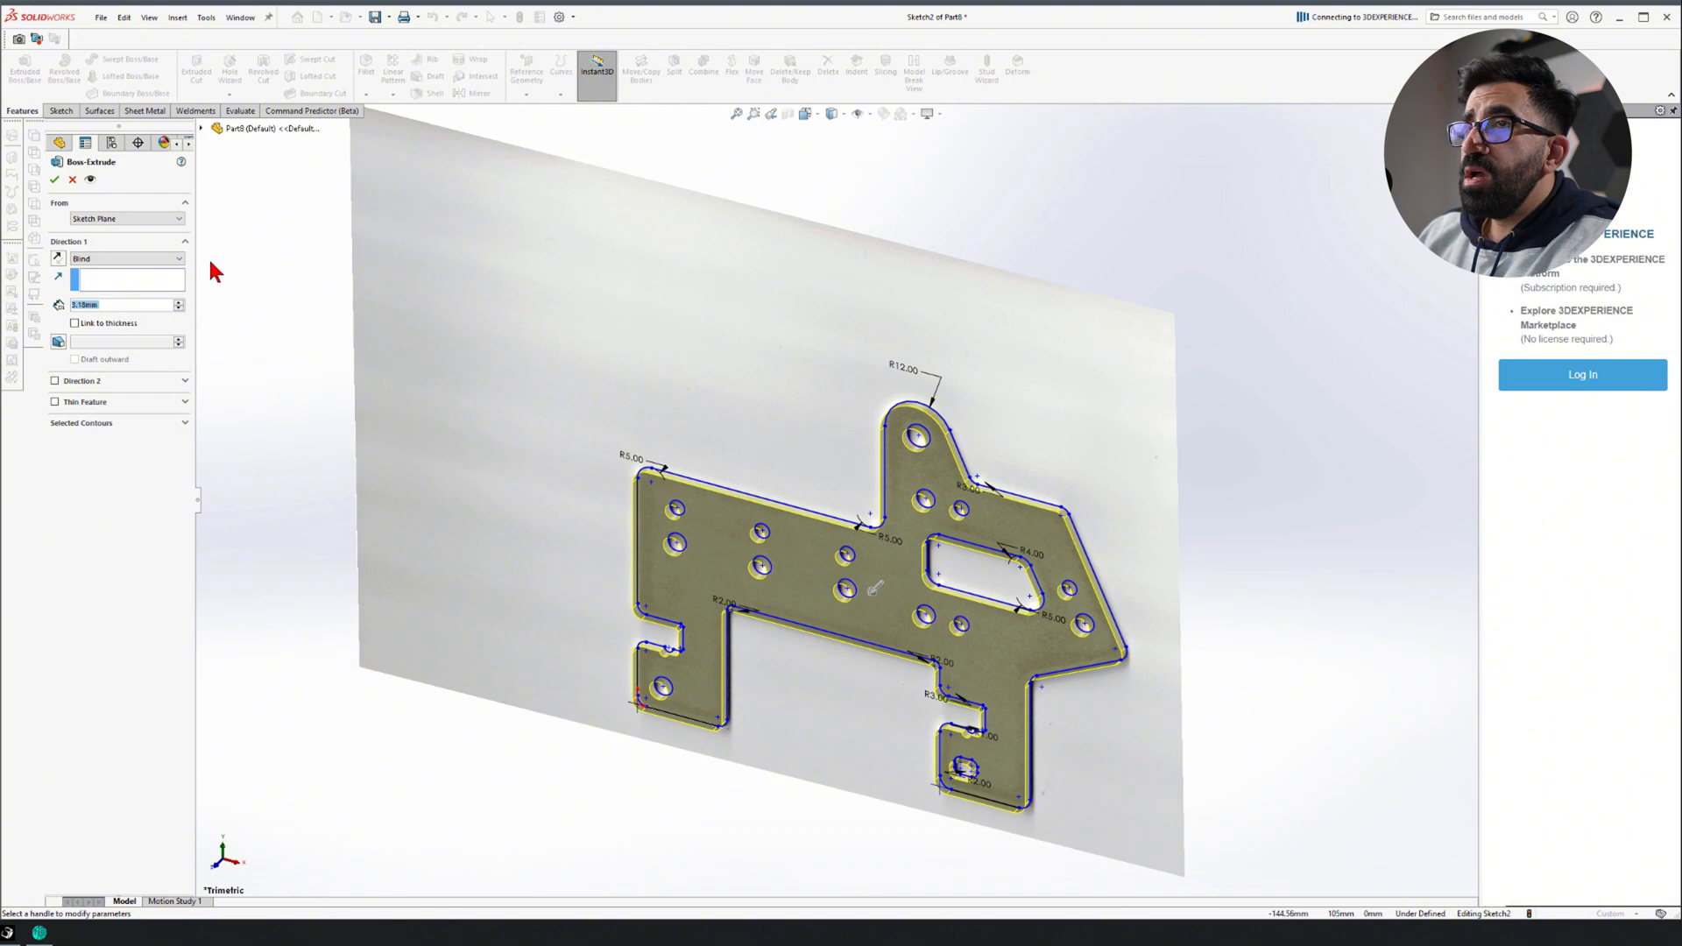
{"action": "key", "text": "Return"}
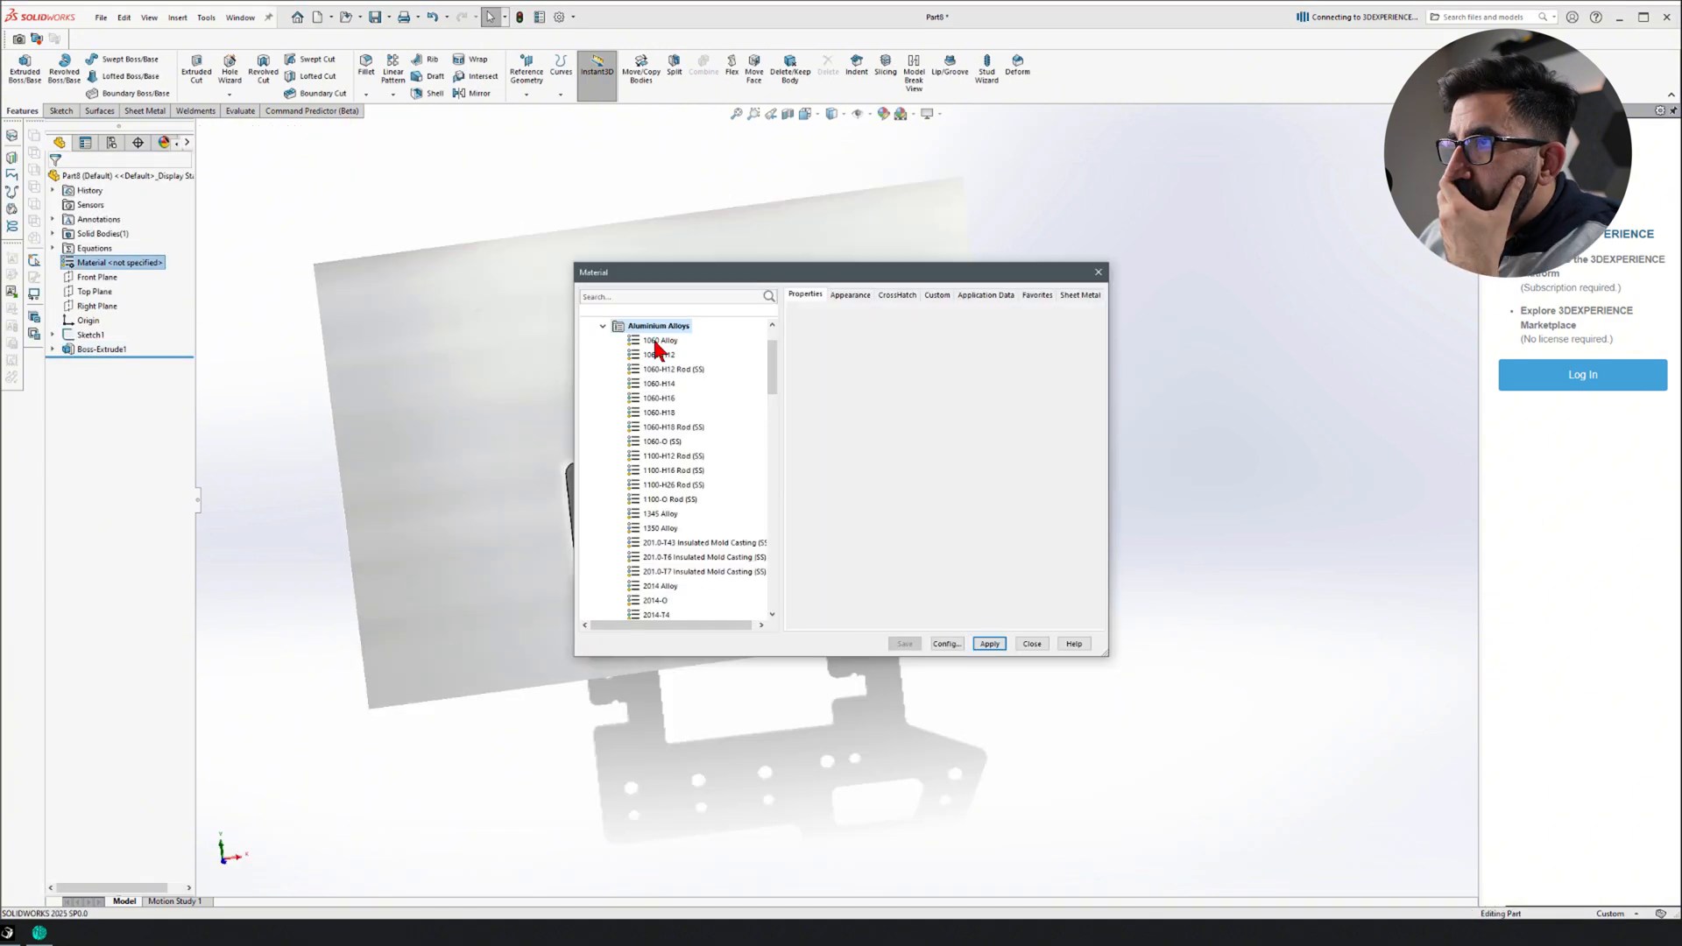
Assign the aluminium material 1060 Alloy to the part
{"action": "left_click", "coordinate": [659, 340]}
{"action": "left_click", "coordinate": [1039, 647]}
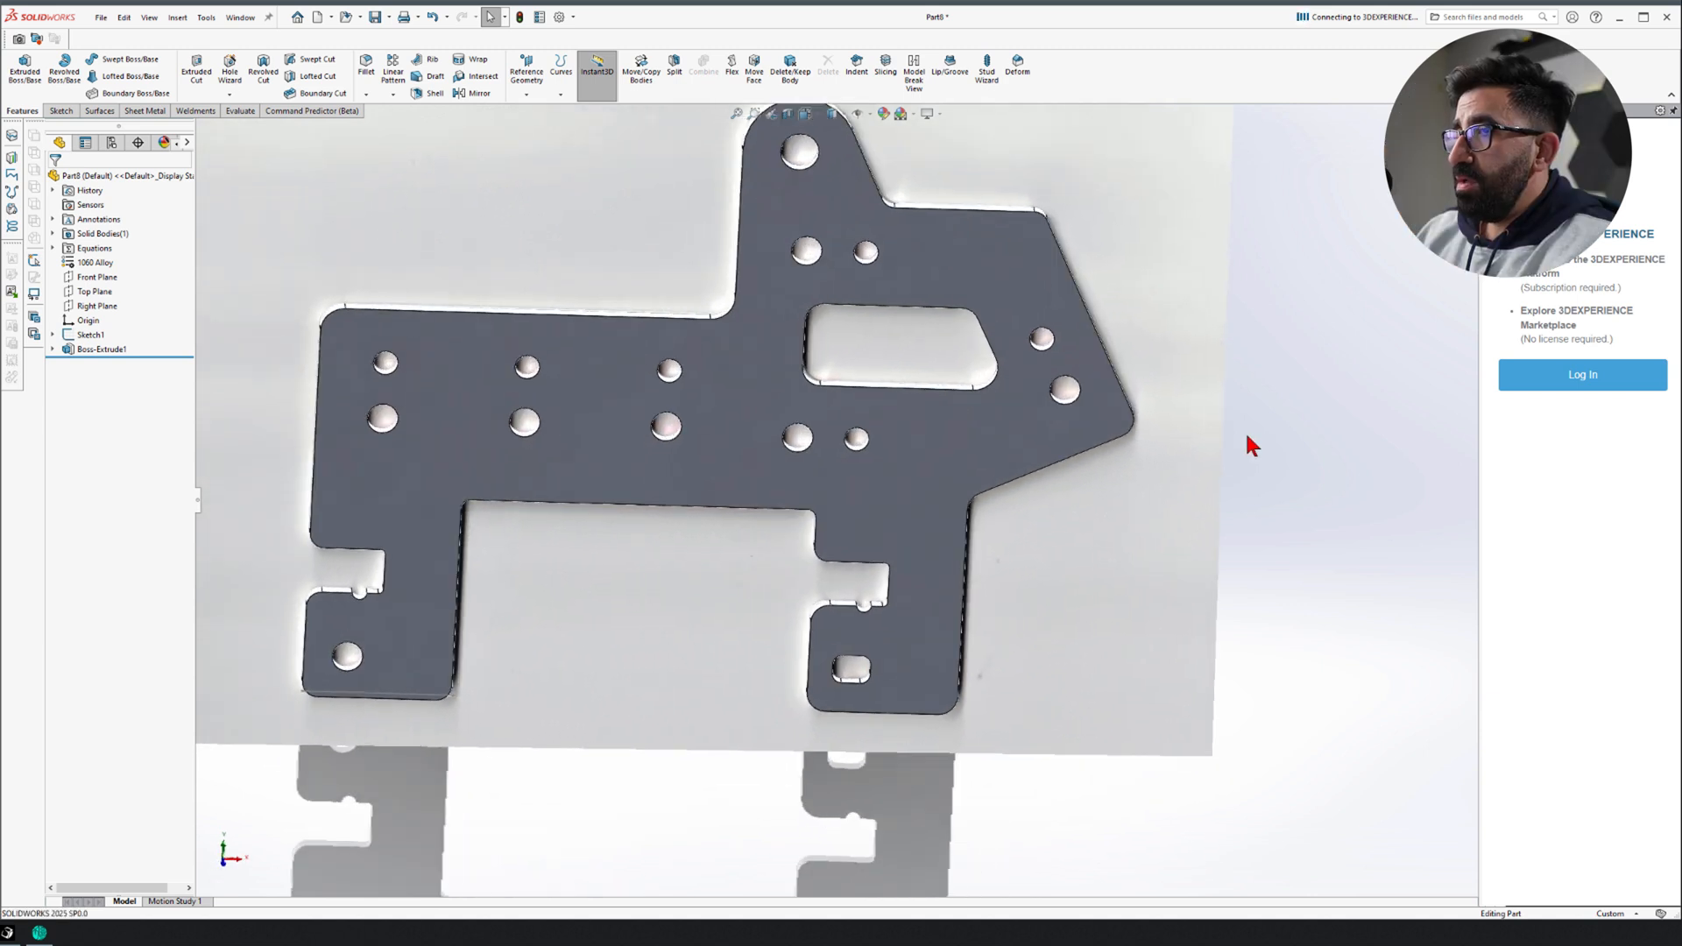
Fillet all edges of the plate's front face with a 0.1 mm radius
{"action": "middle_click_drag", "start_coordinate": [1247, 443], "coordinate": [1218, 447]}
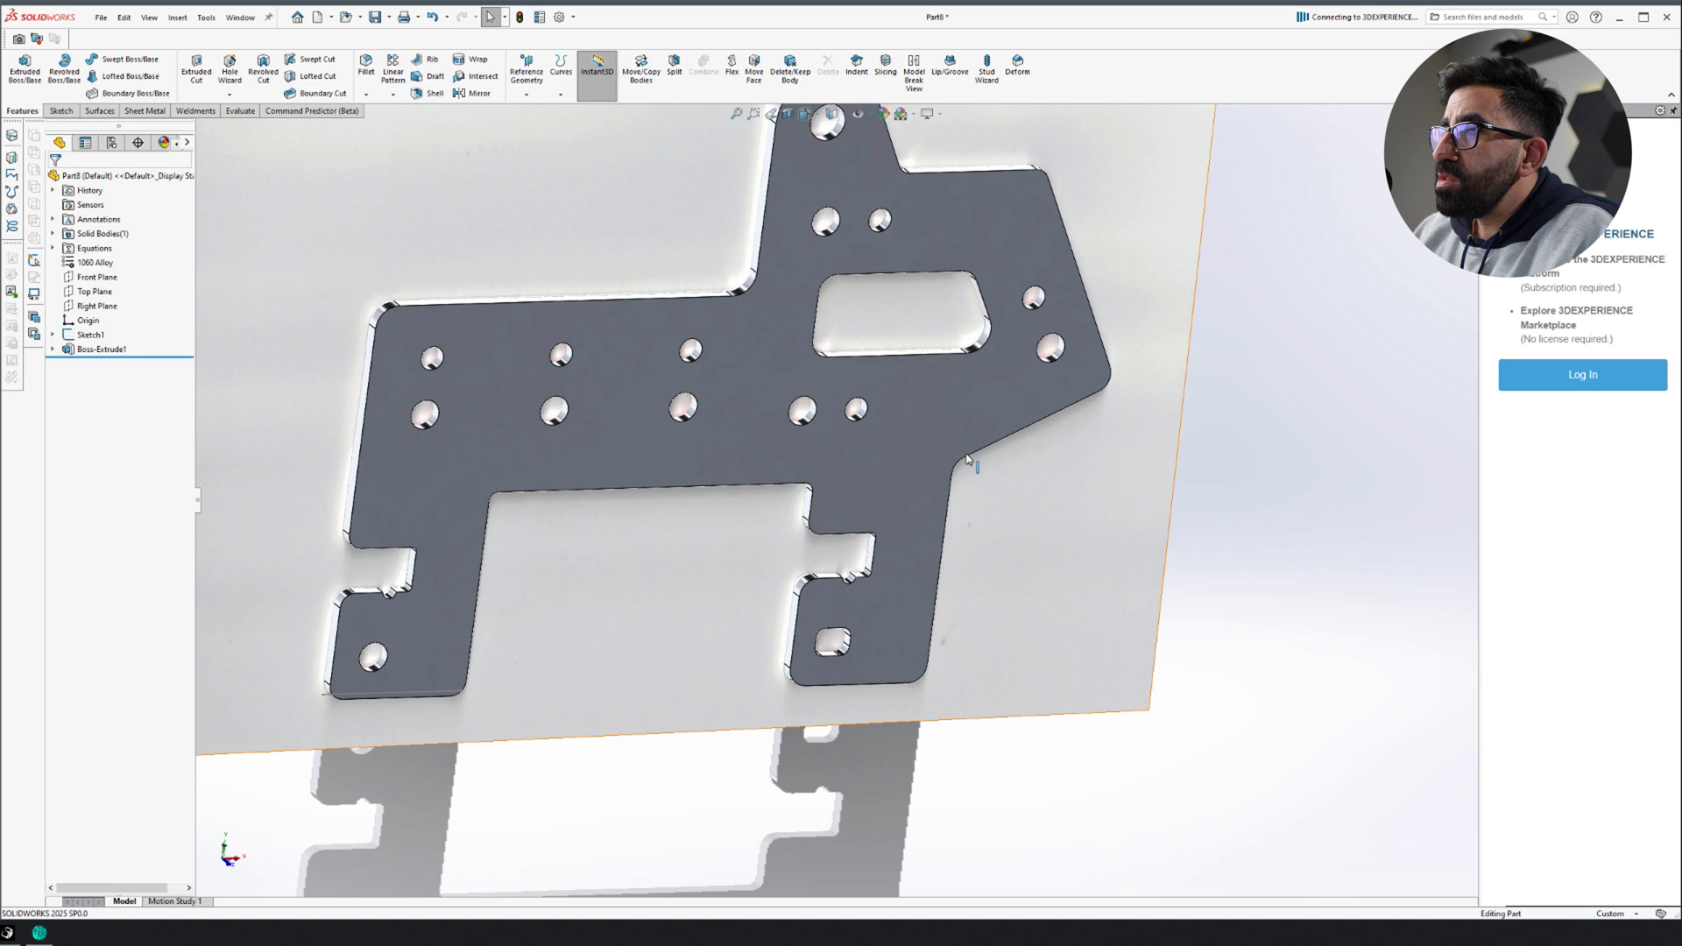
{"action": "left_click", "coordinate": [805, 304]}
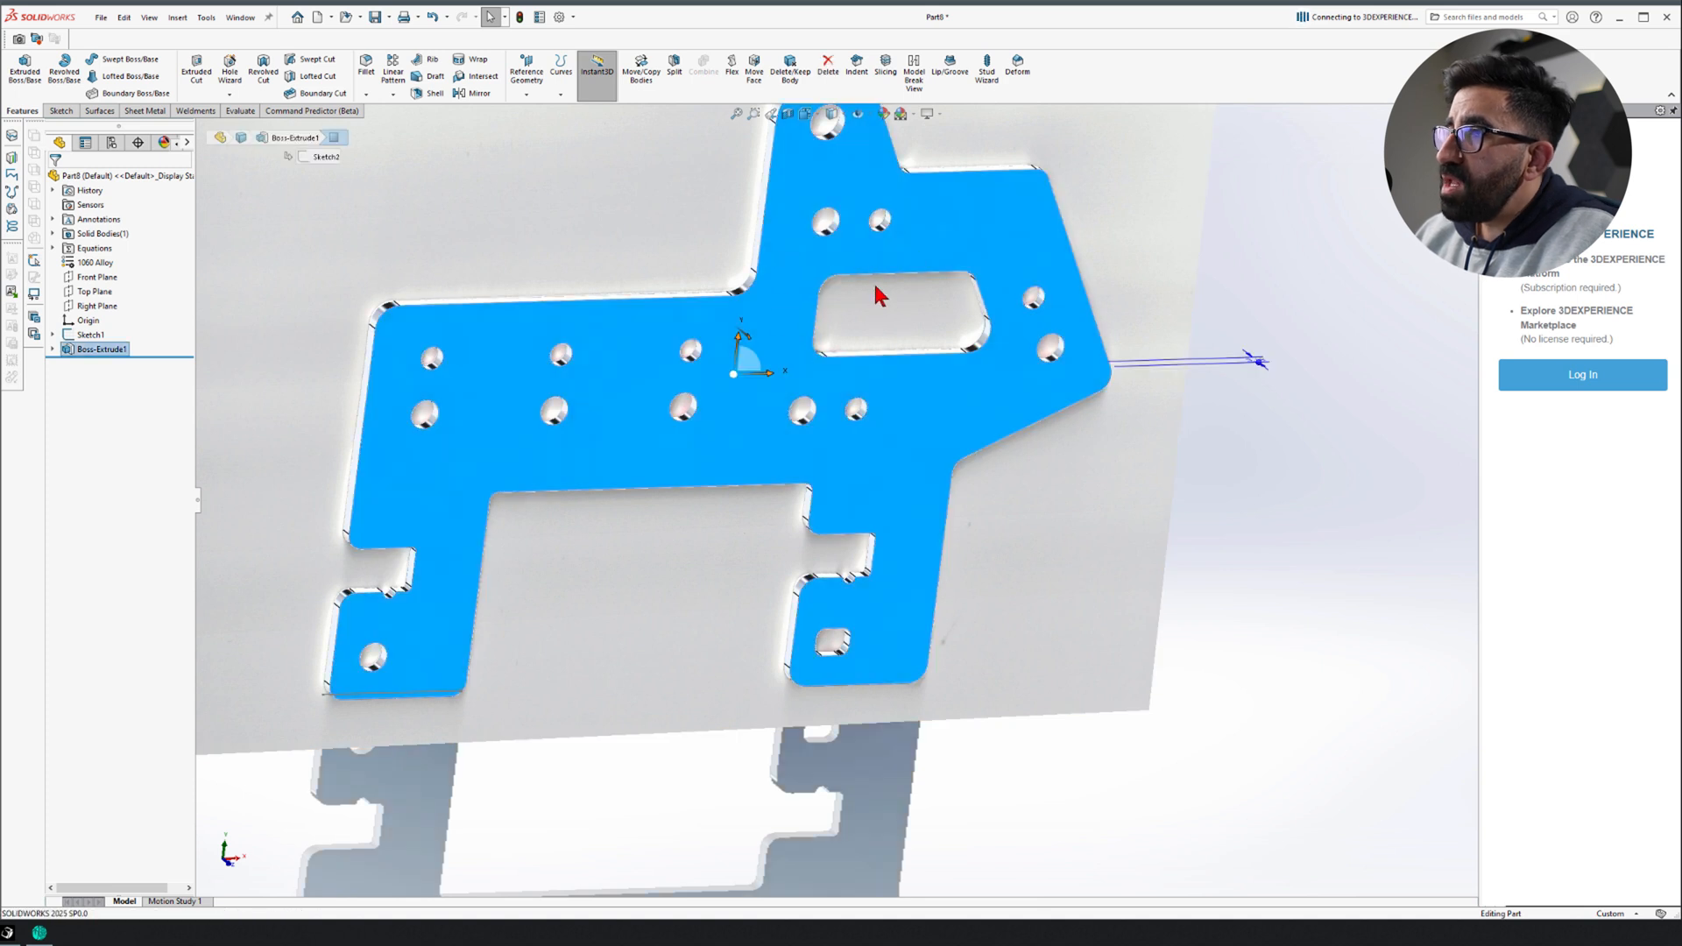
{"action": "type", "text": "f0.1"}
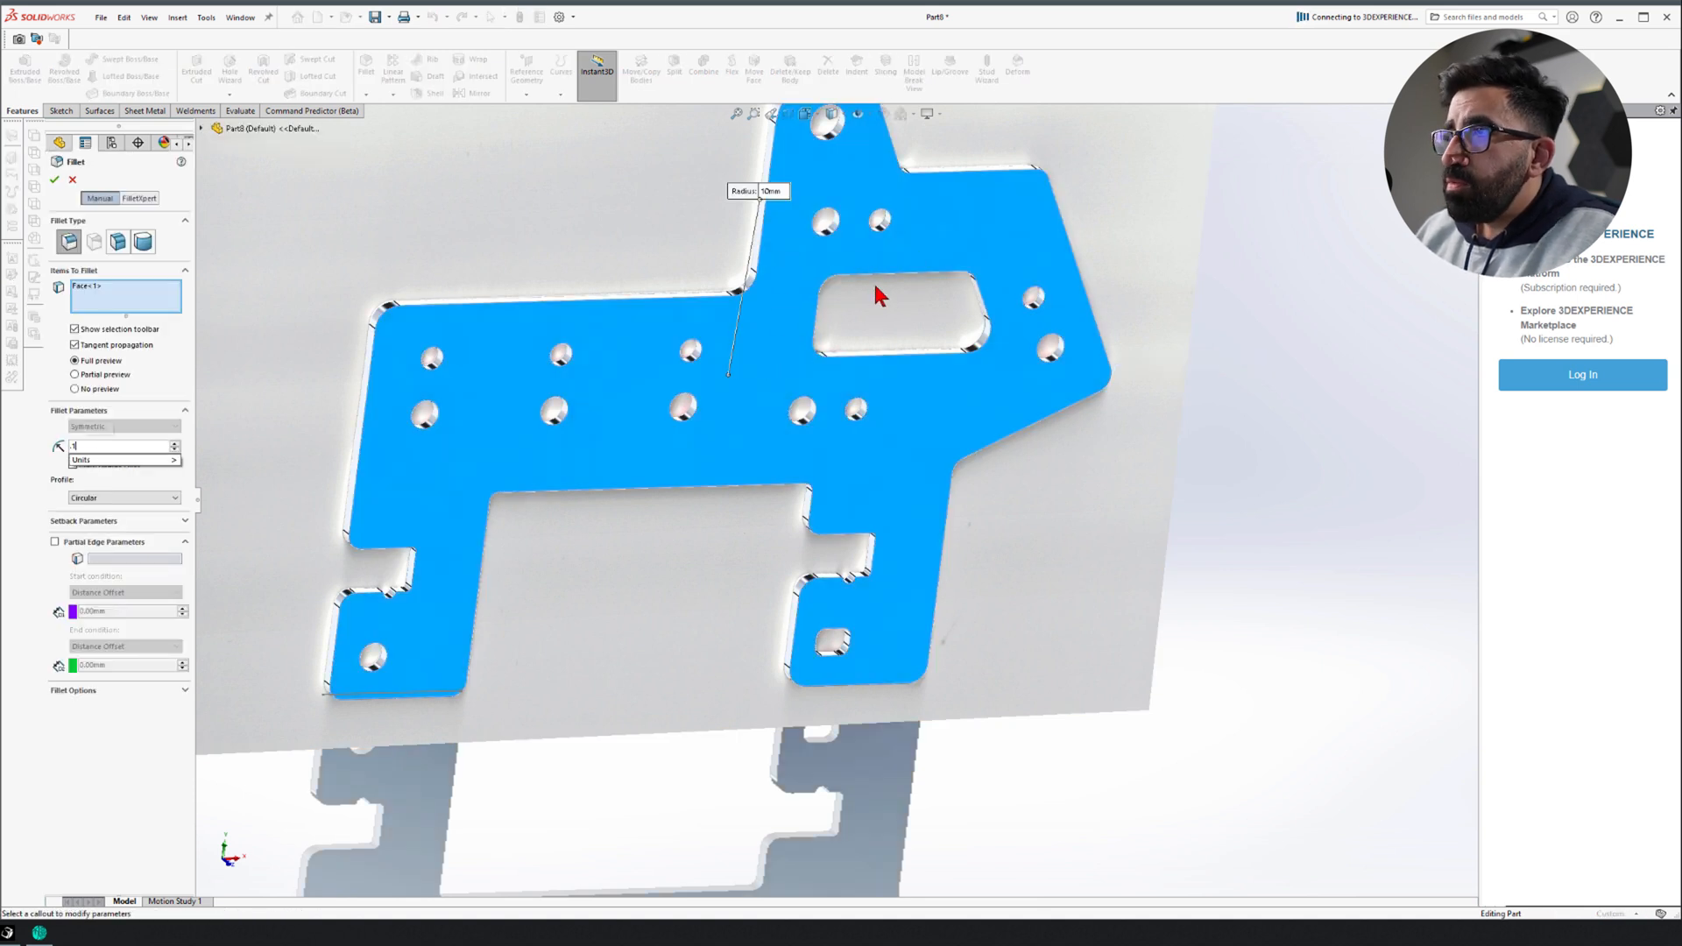
{"action": "key", "text": "Return"}
{"action": "middle_click_drag", "start_coordinate": [872, 280], "coordinate": [783, 462]}
{"action": "key", "text": "Return"}
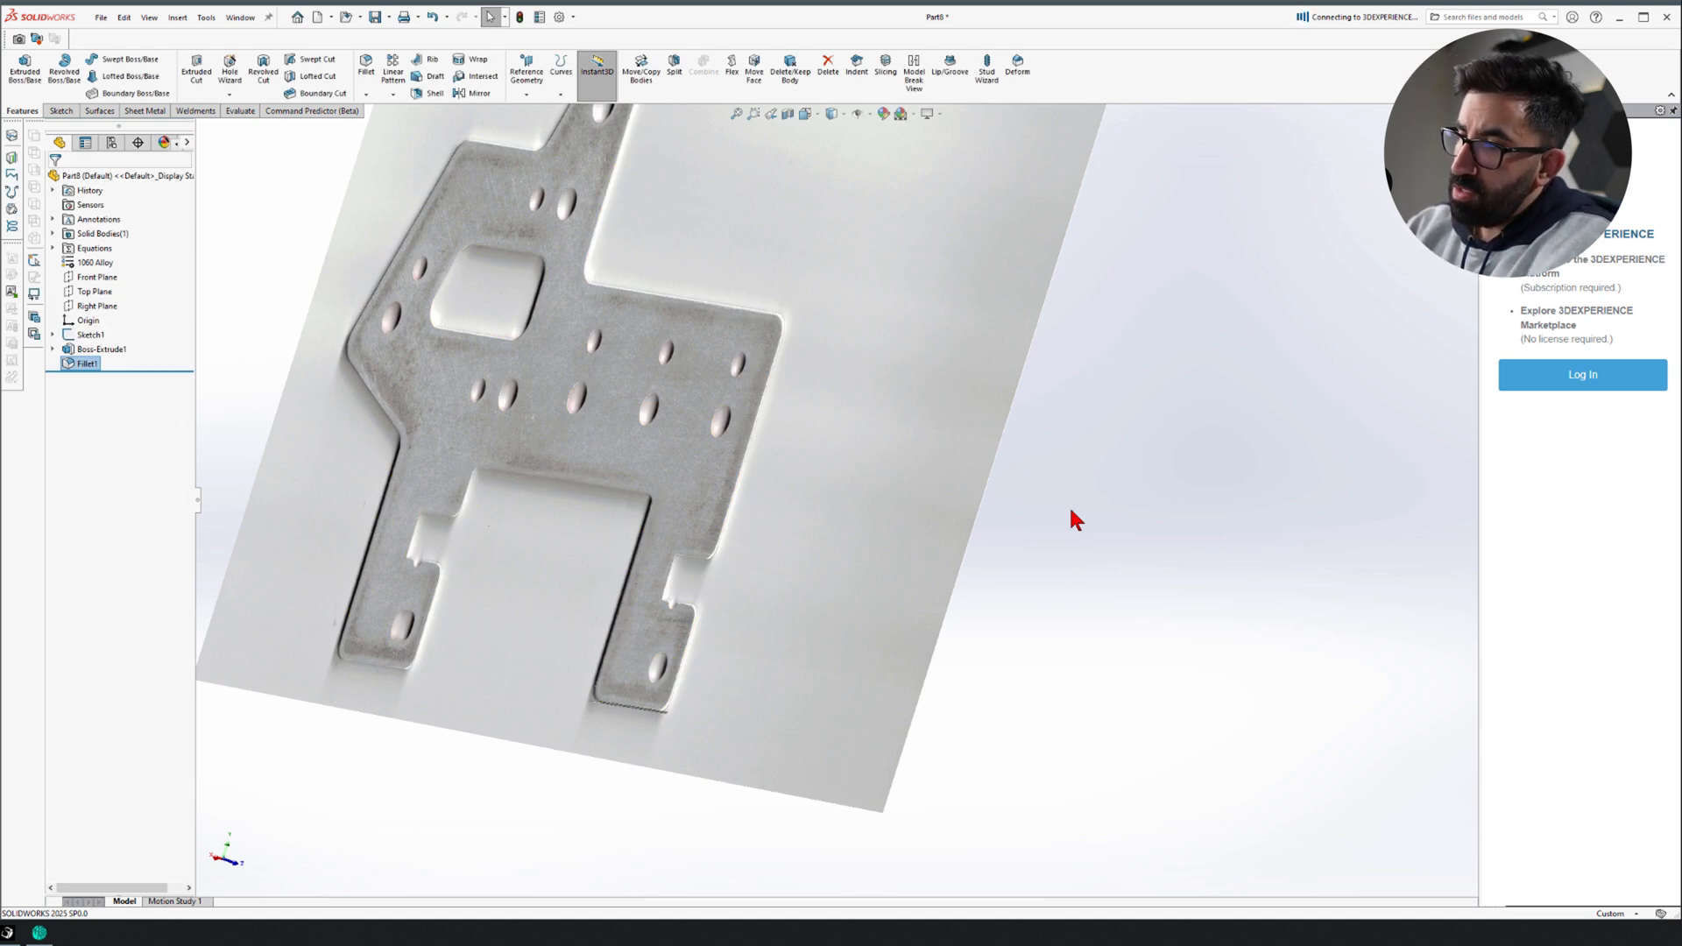
Measure the diameter of a larger hole in the plate's lower row
{"action": "mouse_move", "coordinate": [1071, 511]}
{"action": "middle_mouse_down"}
{"action": "mouse_move", "coordinate": [1008, 512]}
{"action": "mouse_move", "coordinate": [1045, 521]}
{"action": "middle_mouse_up"}
{"action": "scroll", "coordinate": [1008, 511], "scroll_direction": "down", "scroll_amount": 5}
{"action": "key", "text": "m"}
{"action": "left_click", "coordinate": [840, 395]}
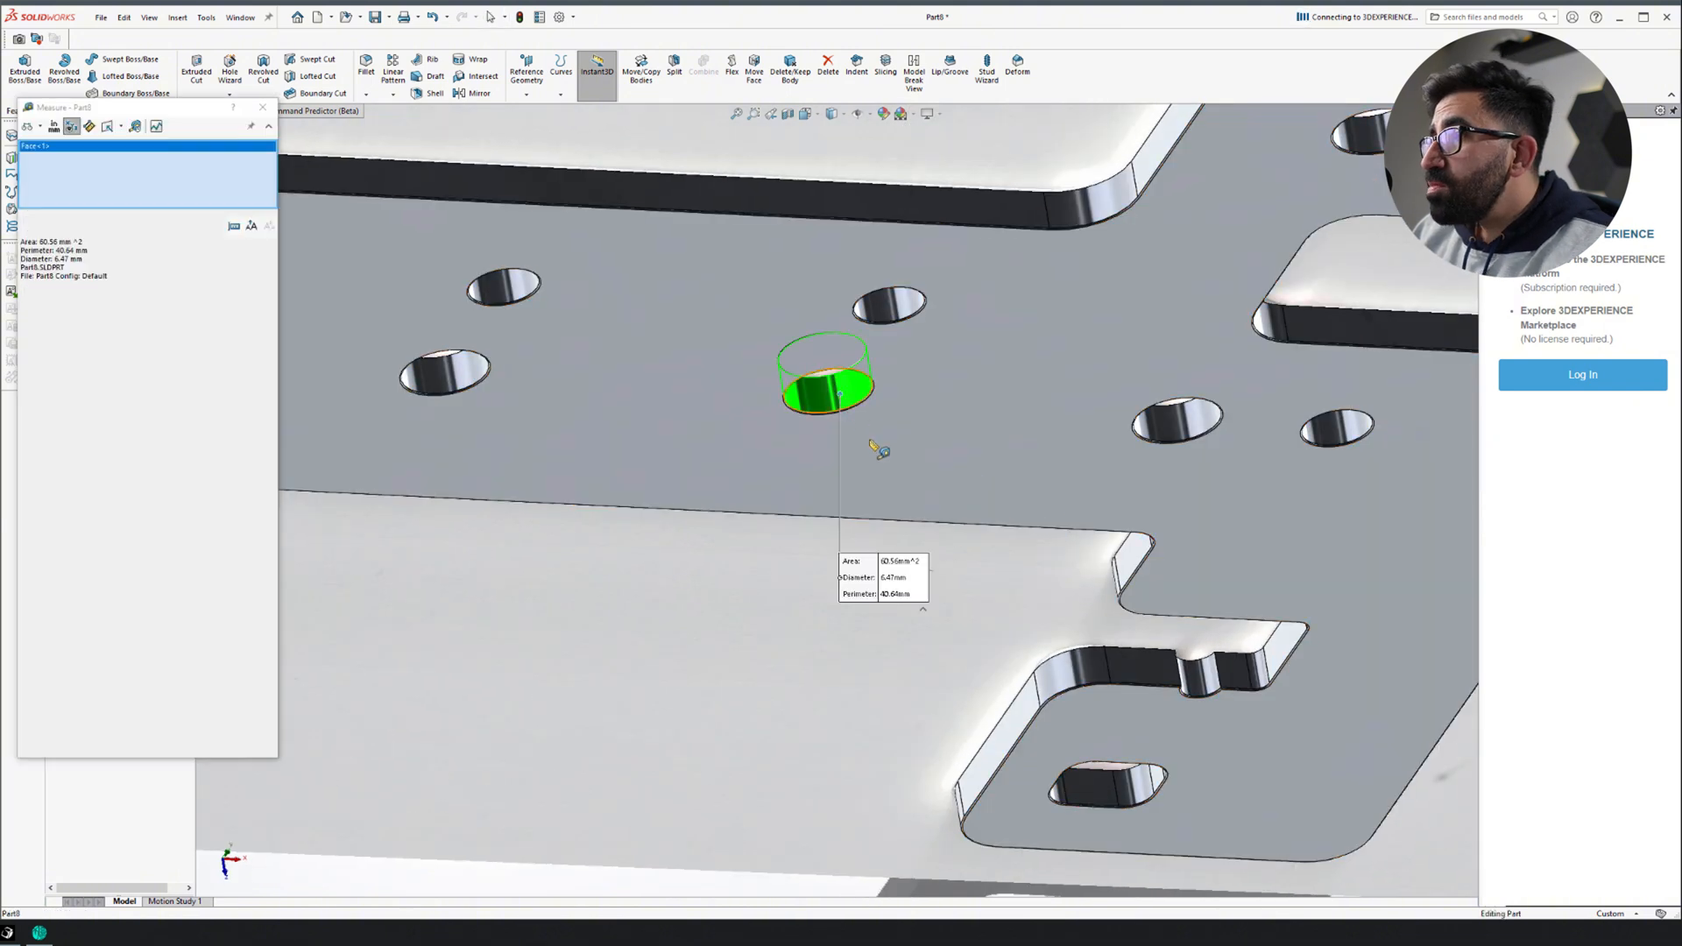
{"action": "scroll", "coordinate": [834, 504], "scroll_direction": "up", "scroll_amount": 5}
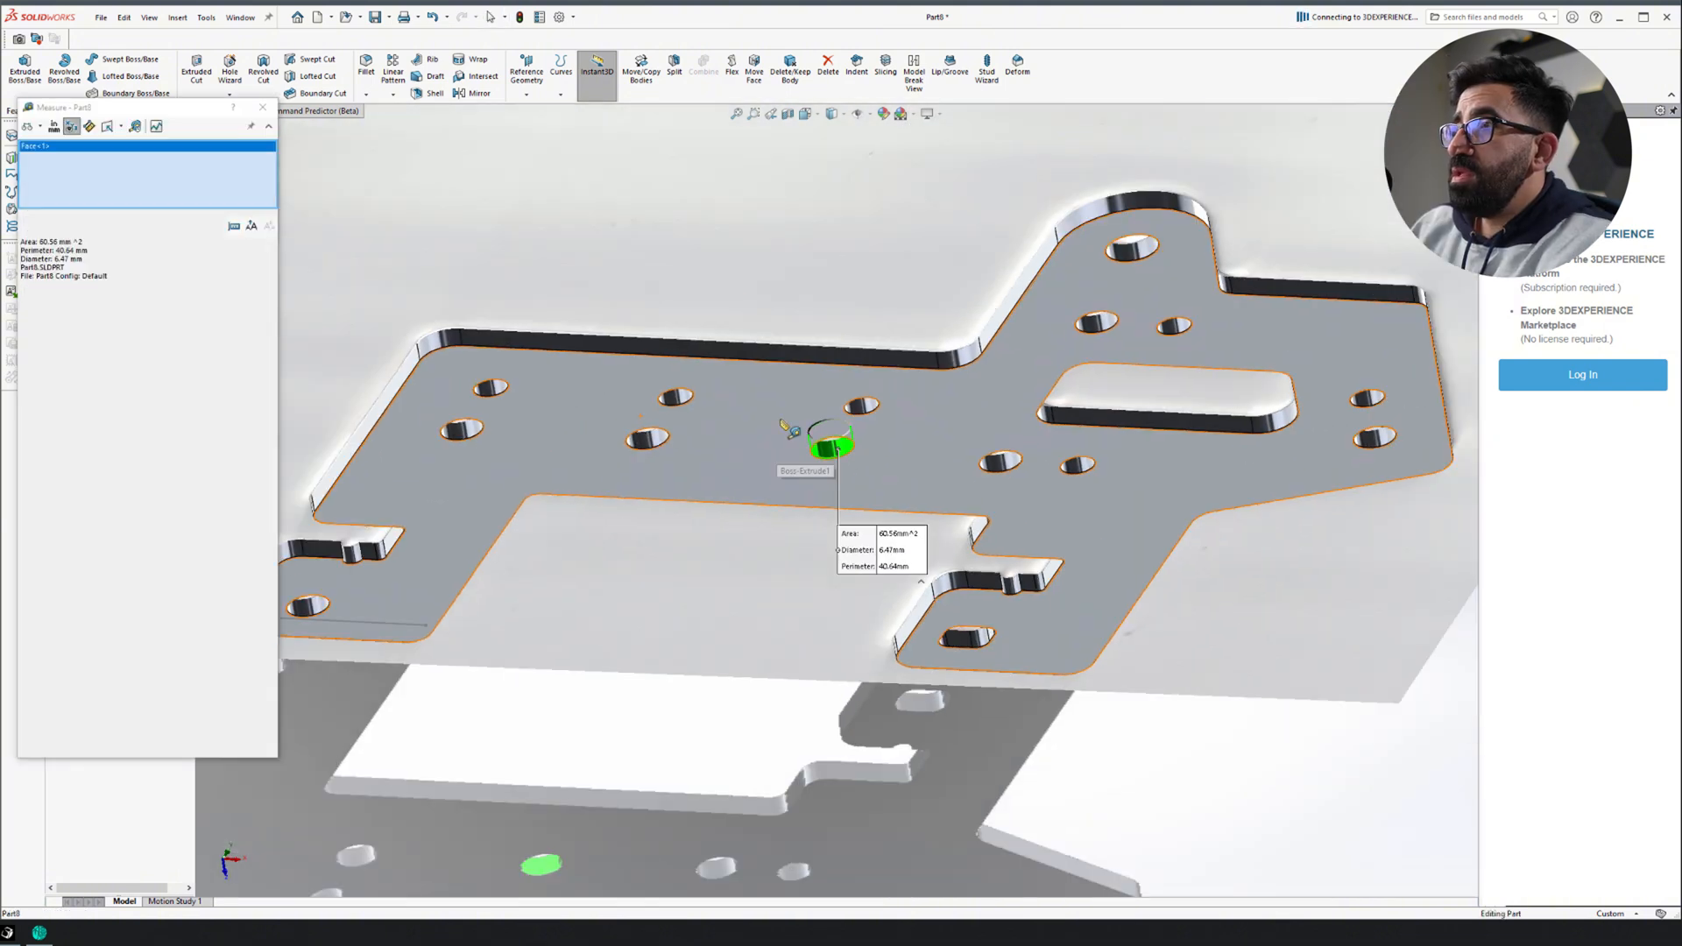
{"action": "left_click", "coordinate": [260, 108]}
Edit the extrusion's sketch and dimension the leftmost larger hole's diameter as 6.7 mm and the smaller one above it as 5 mm
{"action": "left_click", "coordinate": [807, 248]}
{"action": "left_click", "coordinate": [647, 436]}
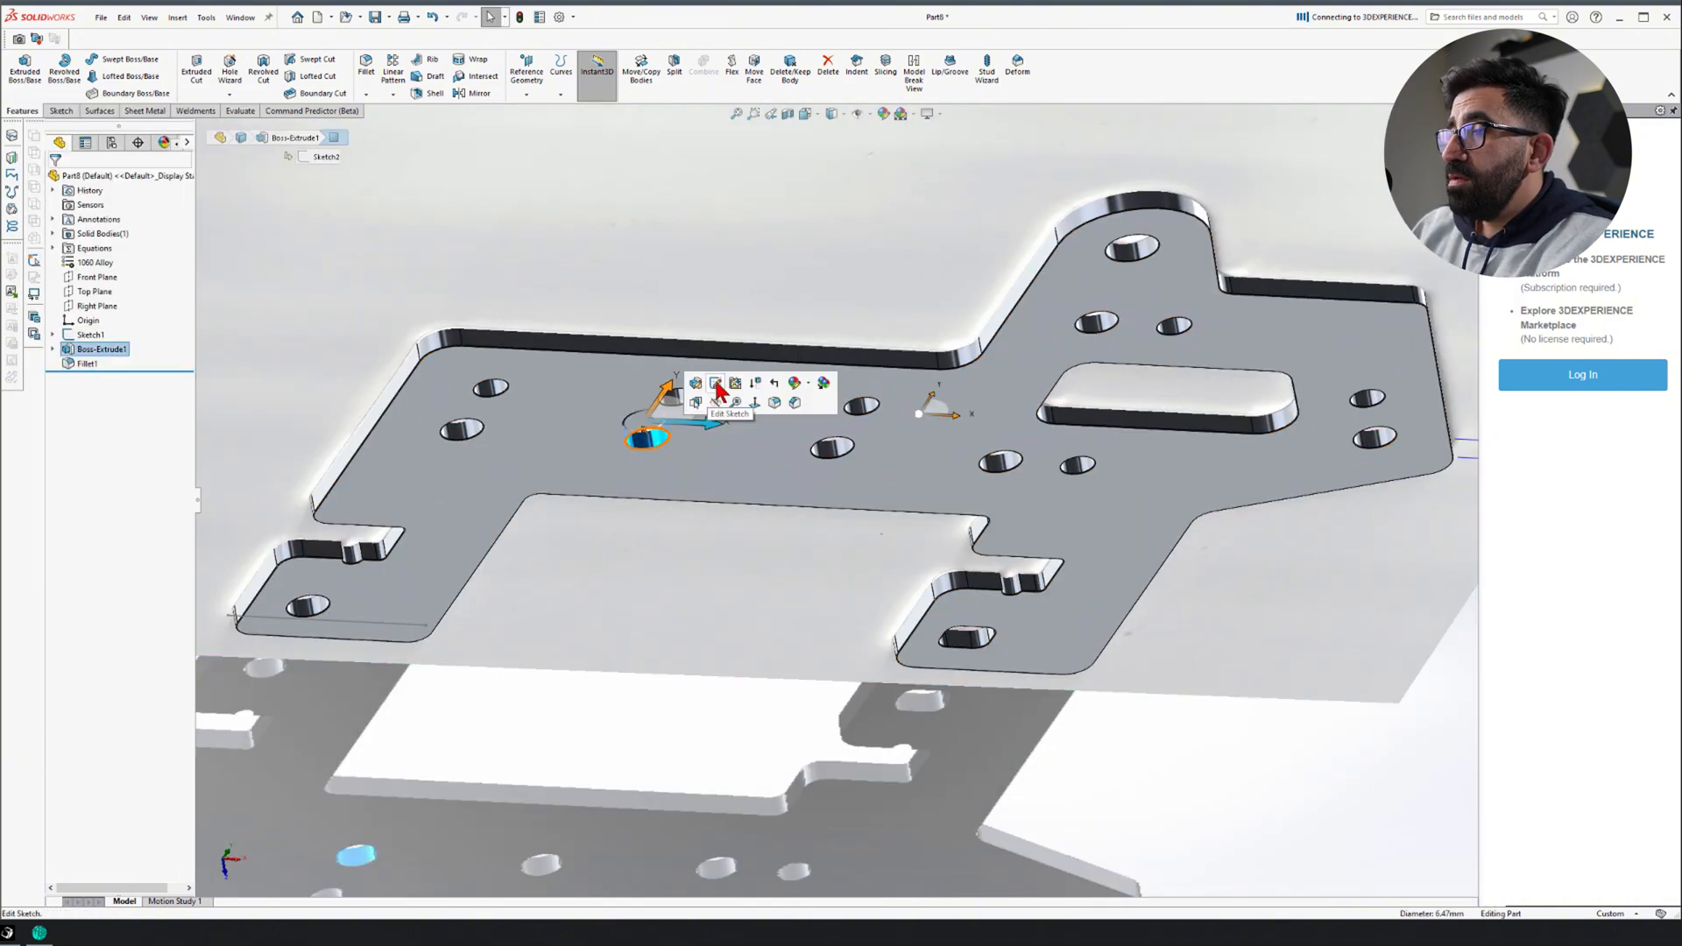
{"action": "left_click", "coordinate": [716, 385]}
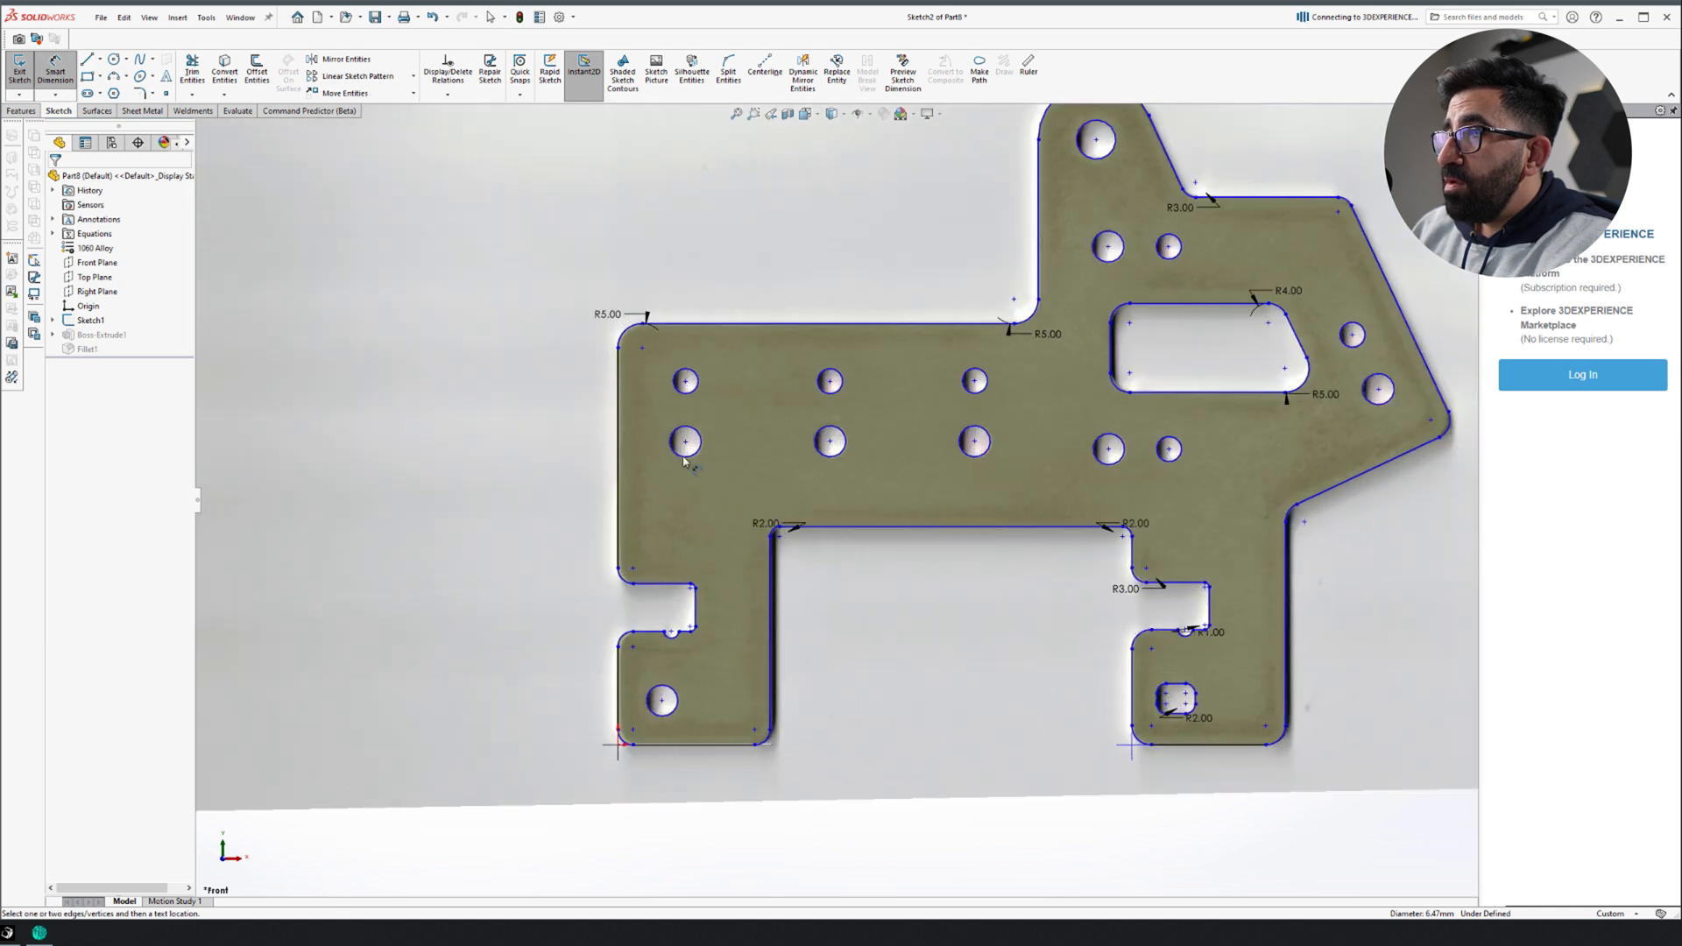
{"action": "left_click", "coordinate": [530, 529]}
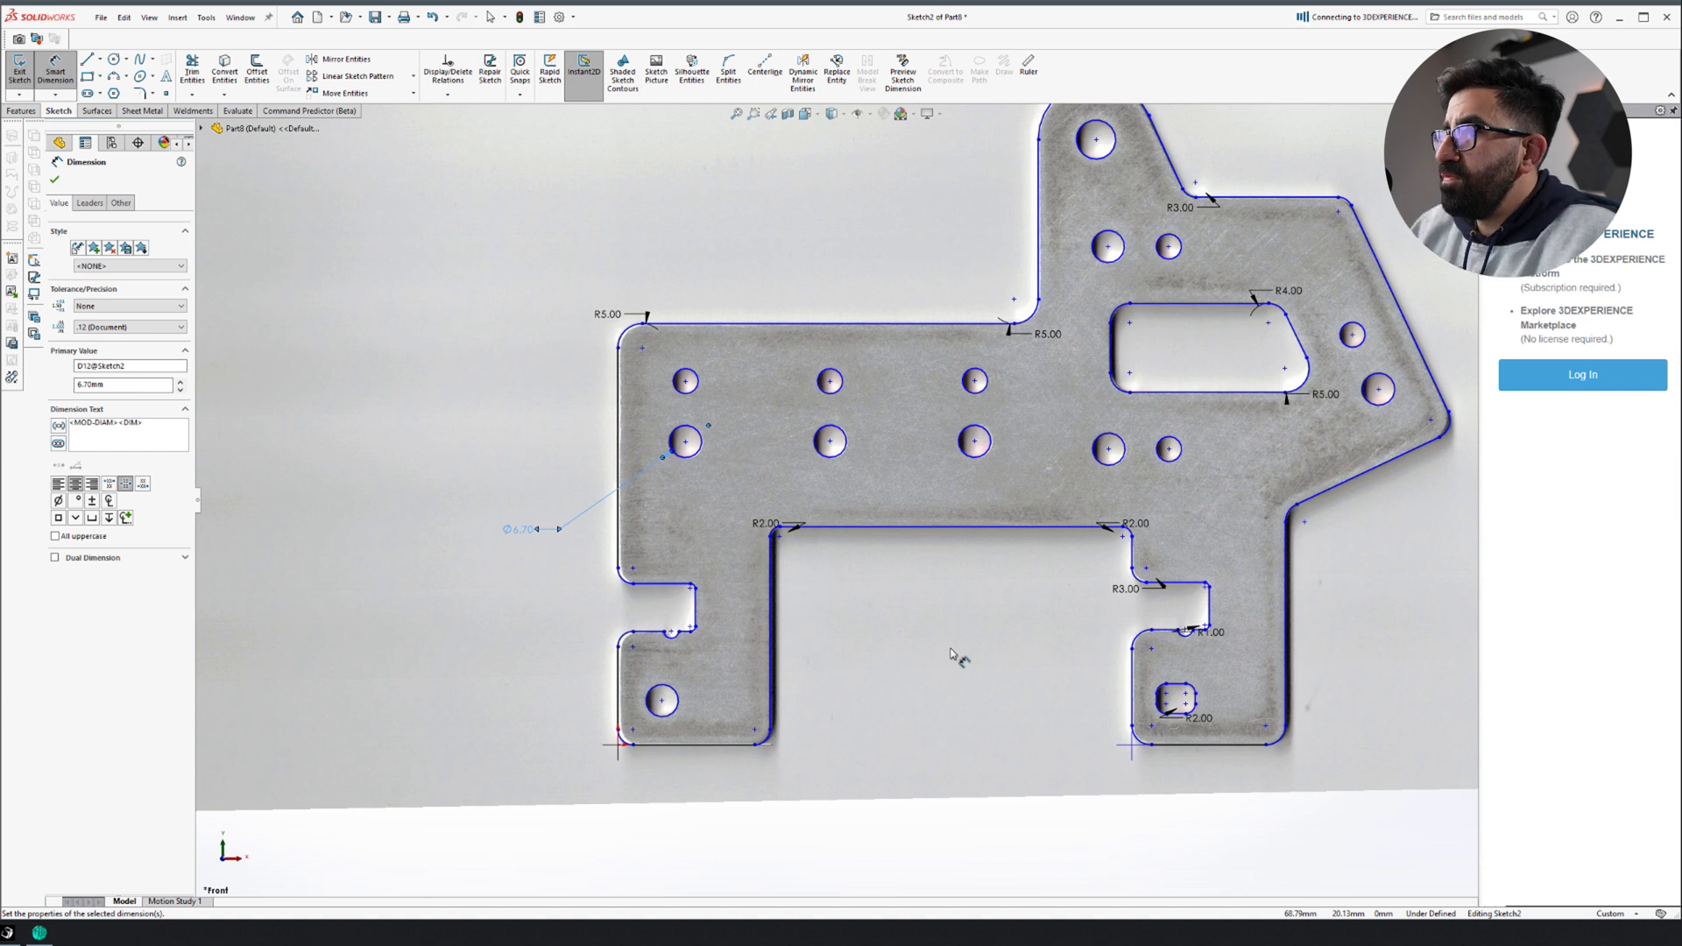
{"action": "left_click", "coordinate": [675, 372]}
{"action": "left_click", "coordinate": [552, 467]}
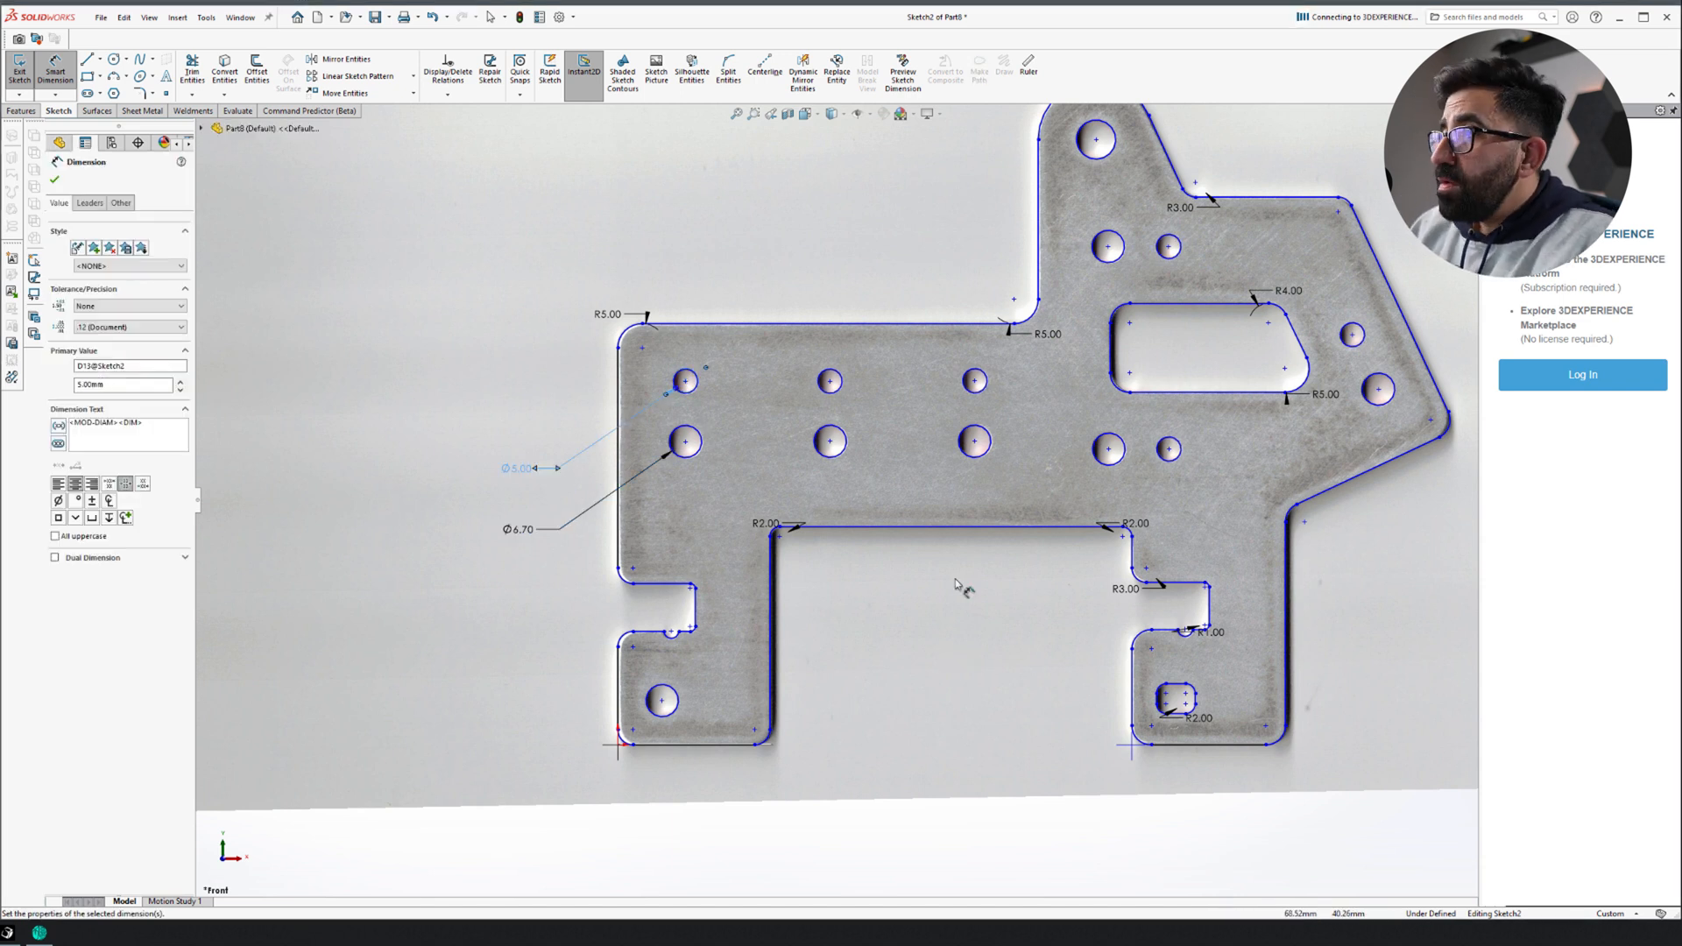
Dimension the distance from the right leg notch's inner vertical line to the leg's outer edge as 15.99 mm
{"action": "middle_click_drag", "start_coordinate": [570, 784], "coordinate": [703, 634], "text": "ctrl"}
{"action": "scroll", "coordinate": [644, 601], "scroll_direction": "up", "scroll_amount": 2}
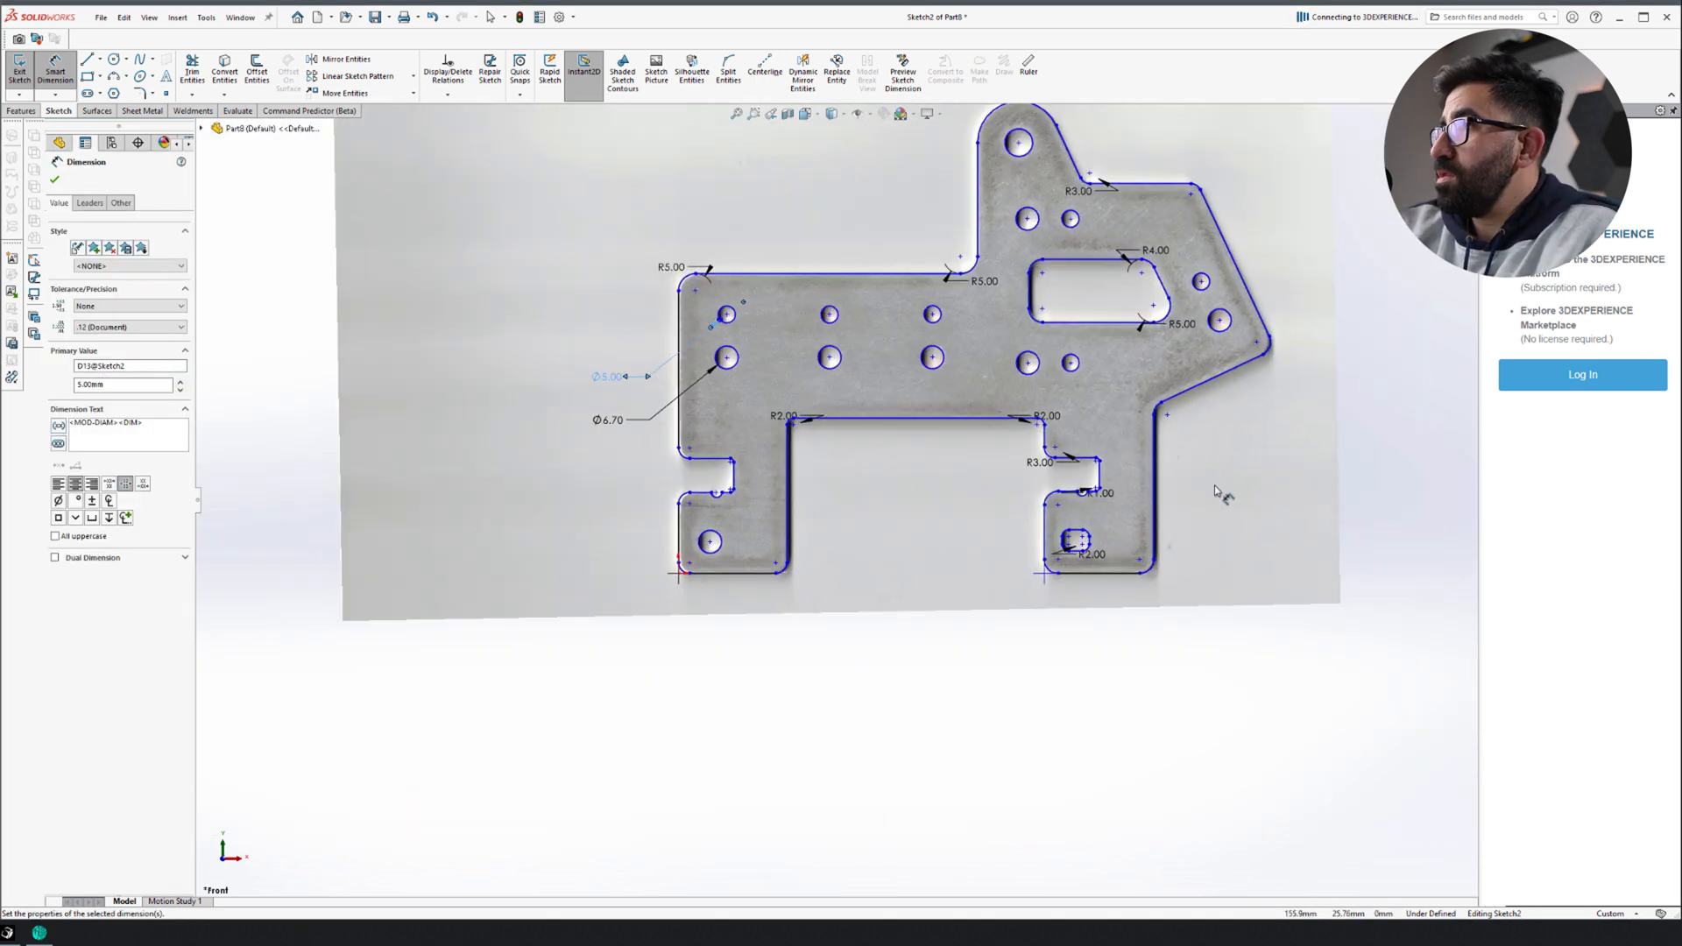
{"action": "left_click", "coordinate": [1100, 473]}
{"action": "left_click", "coordinate": [1155, 479]}
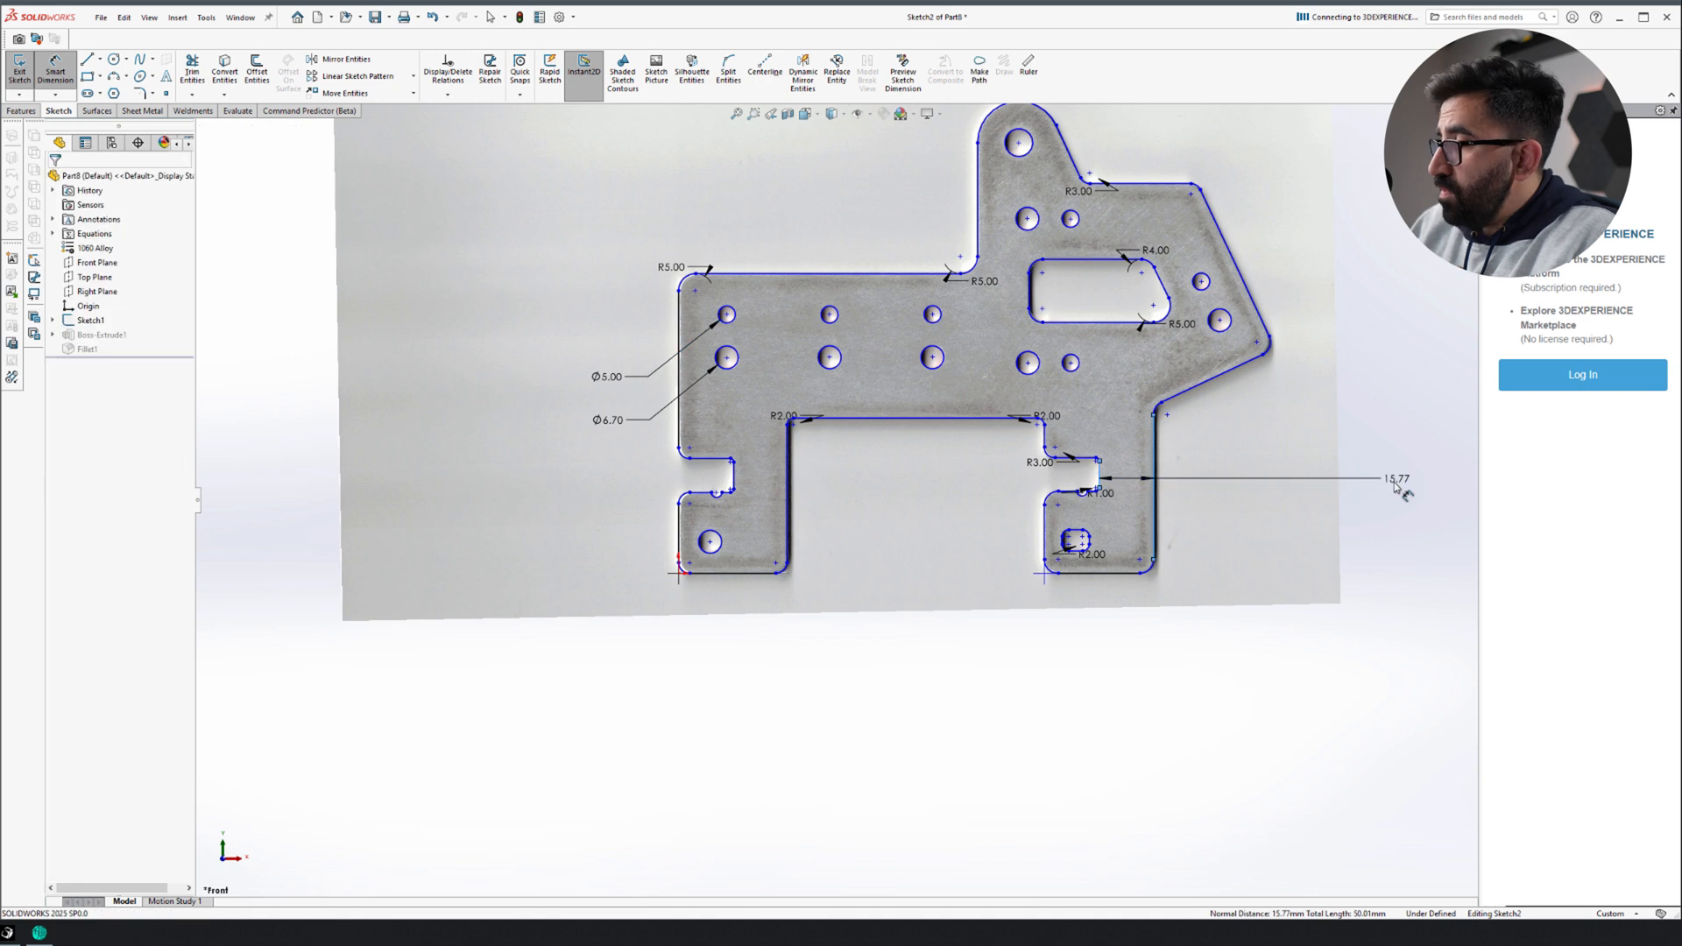
{"action": "left_click", "coordinate": [1396, 487]}
{"action": "type", "text": "15.99"}
{"action": "key", "text": "Return"}
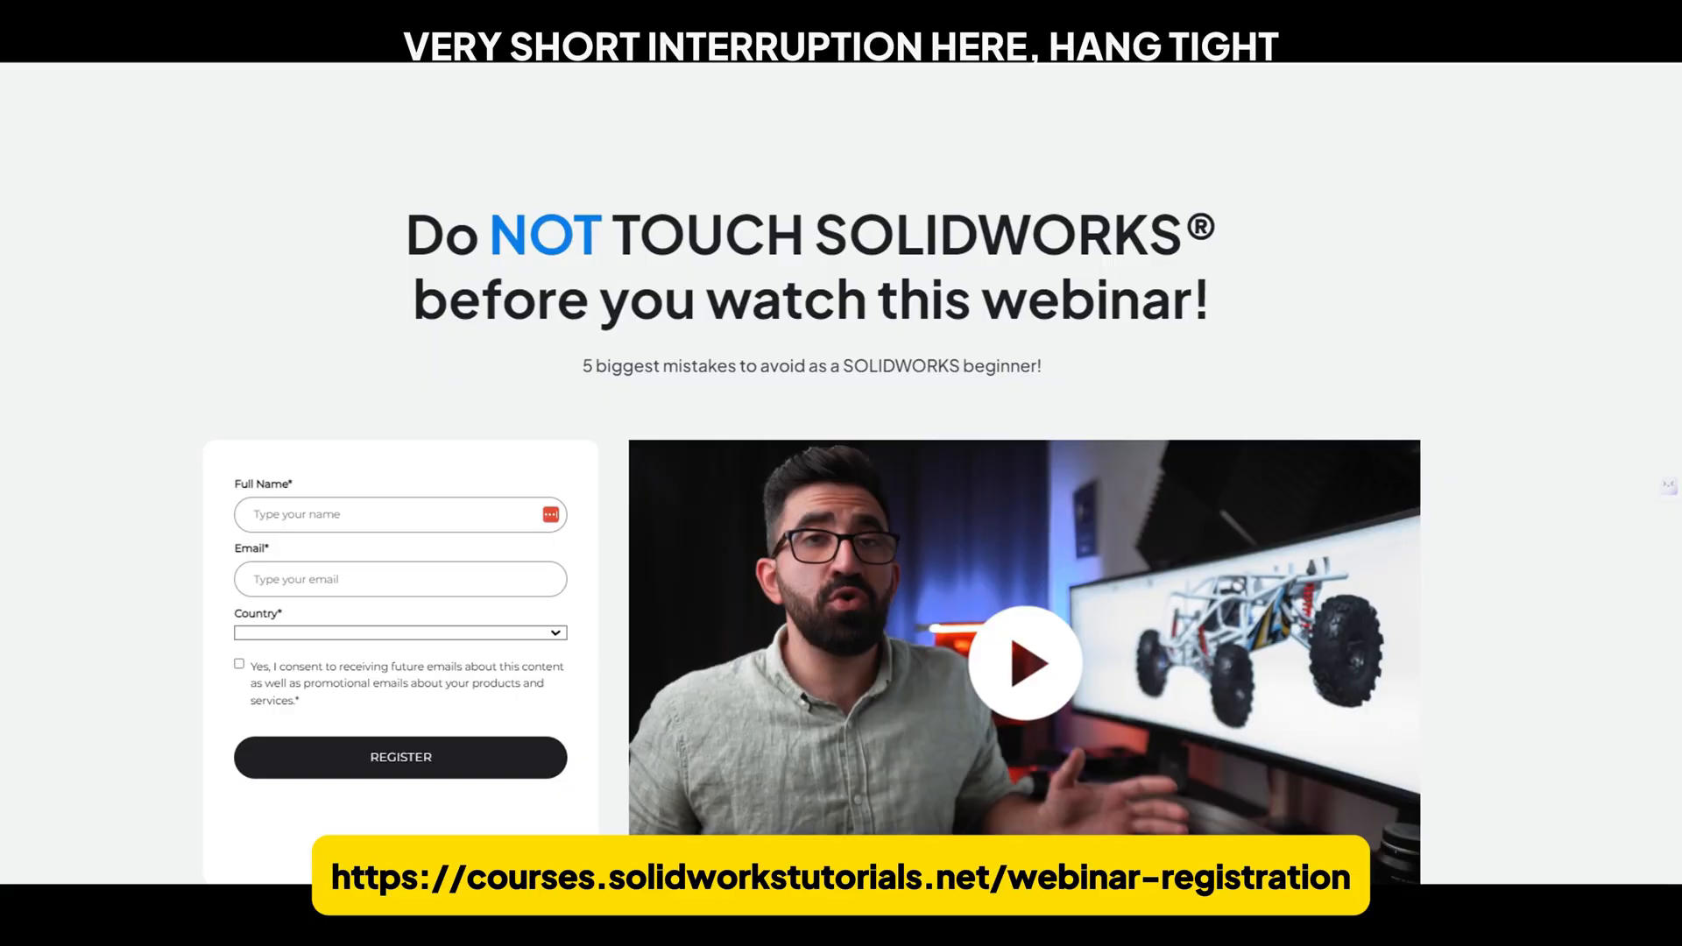
{"action": "scroll", "coordinate": [841, 474], "scroll_direction": "down", "scroll_amount": 9}
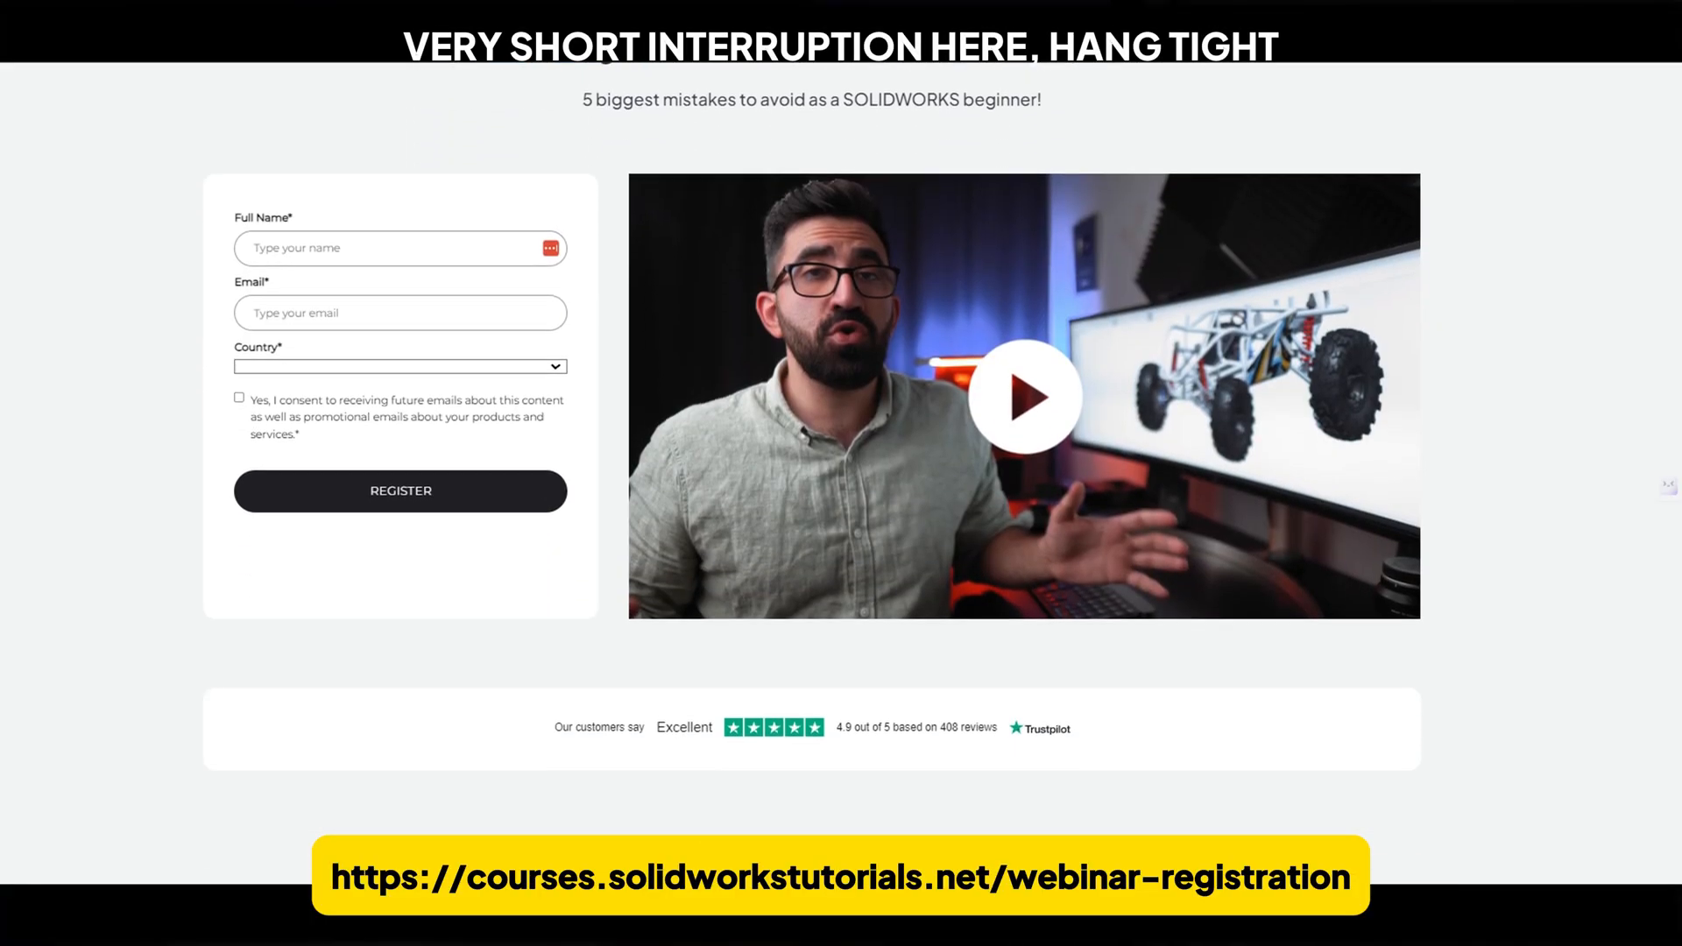
{"action": "scroll", "coordinate": [841, 473], "scroll_direction": "down", "scroll_amount": 8}
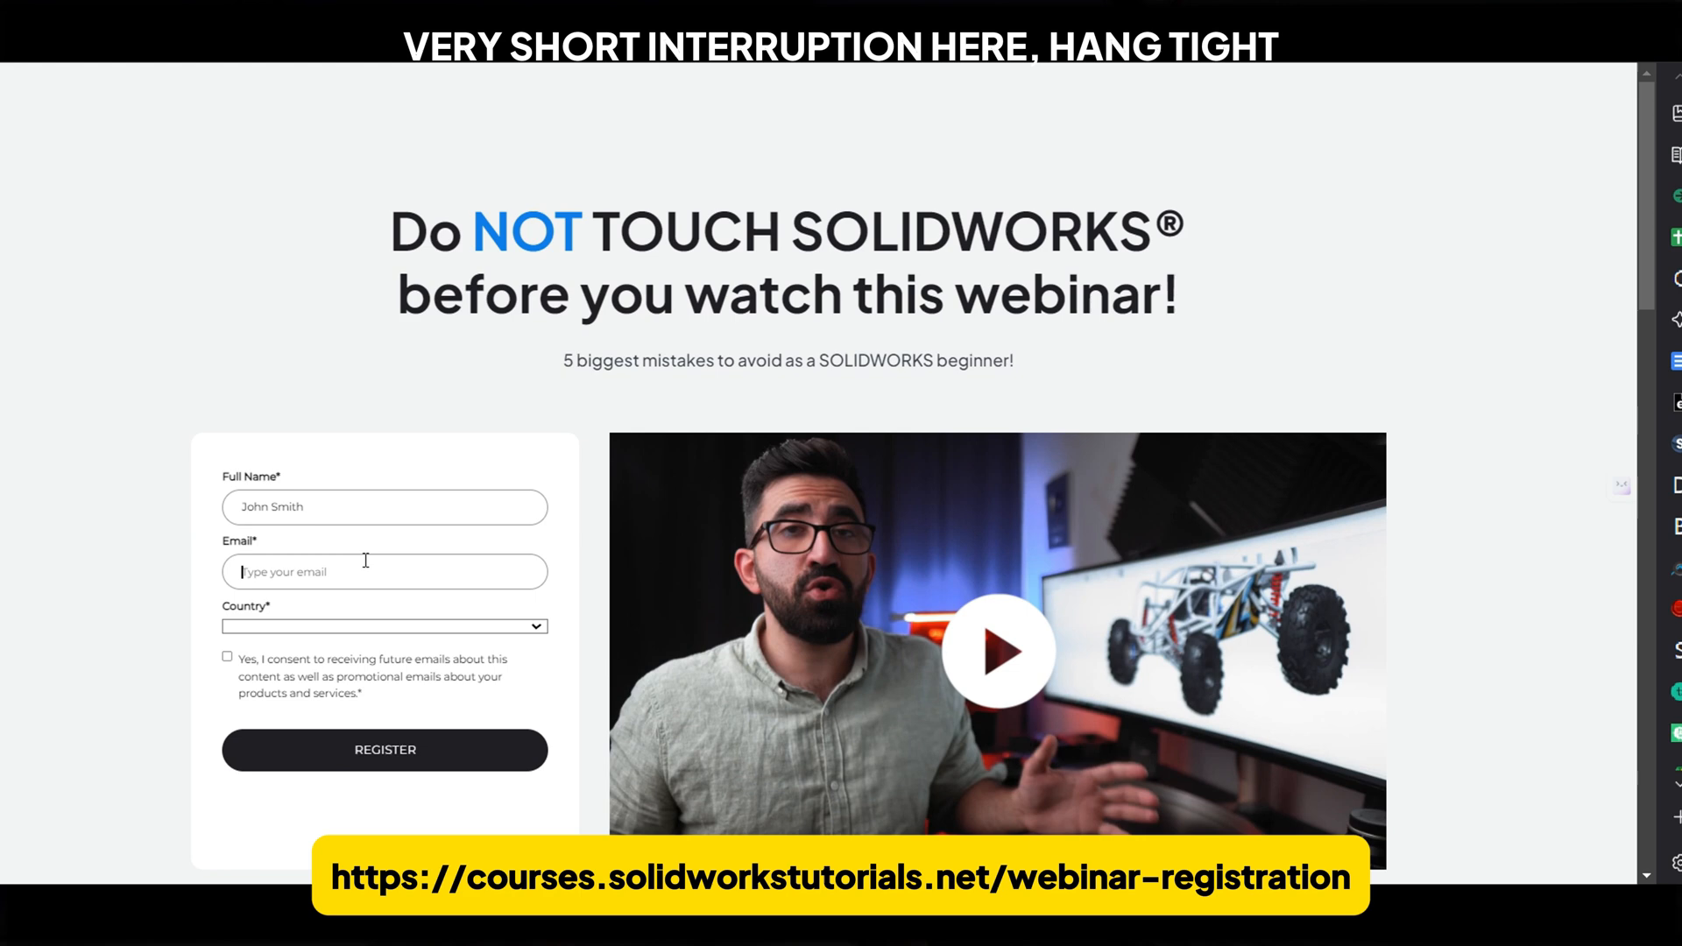
{"action": "left_click", "coordinate": [377, 626]}
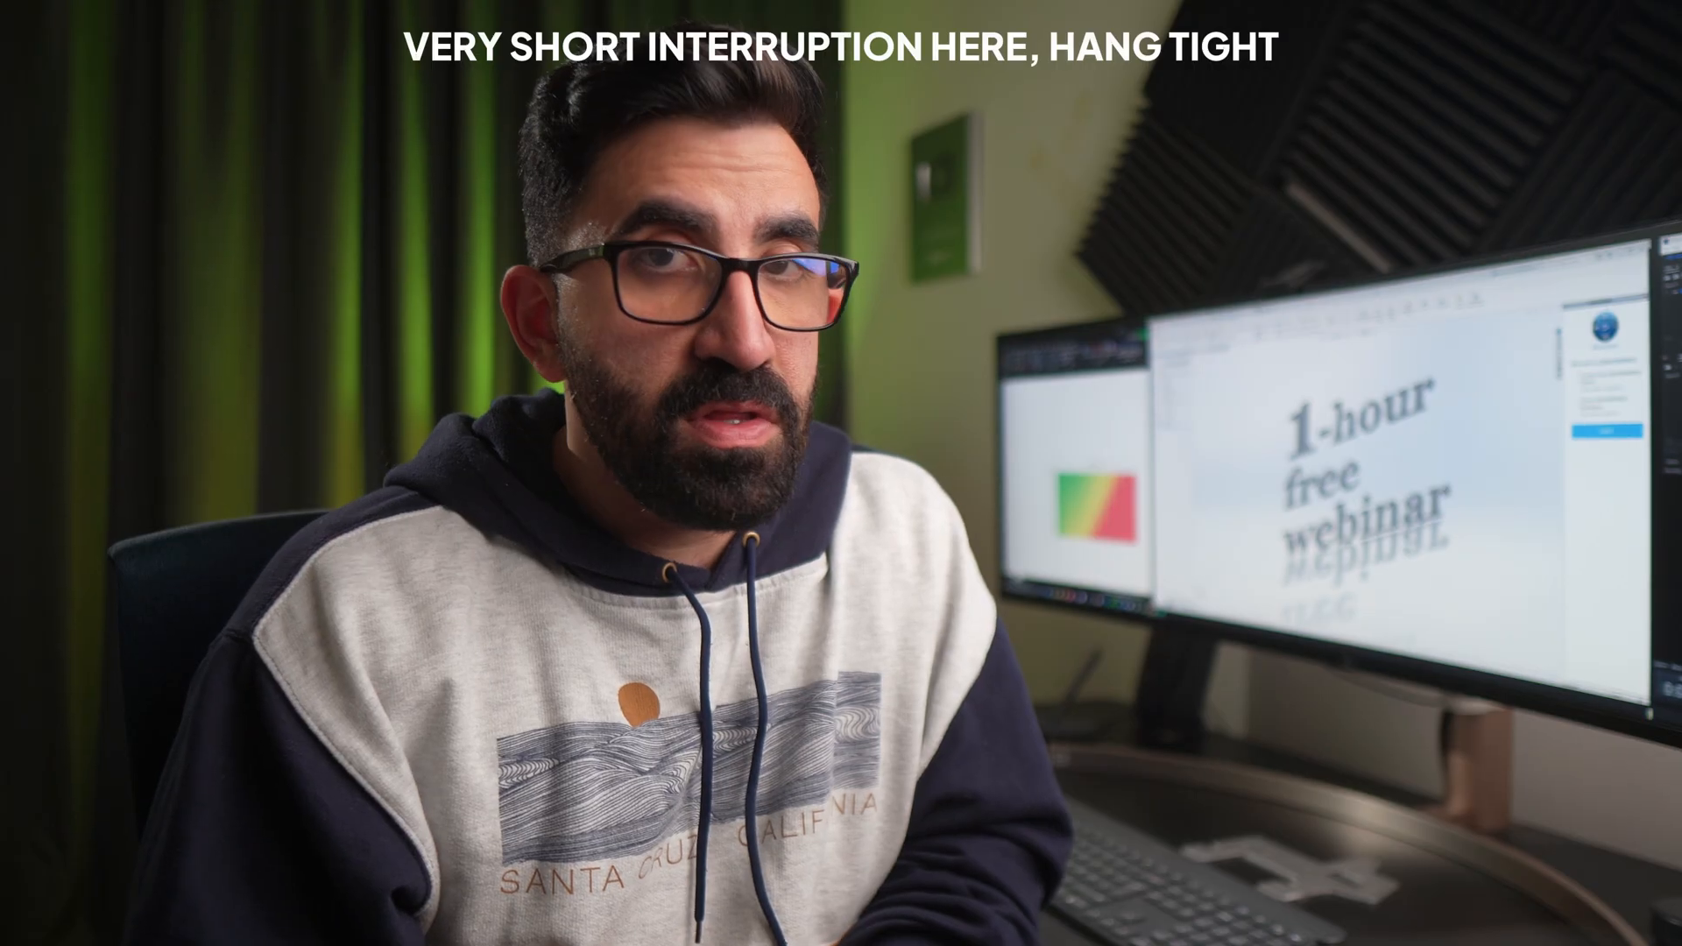